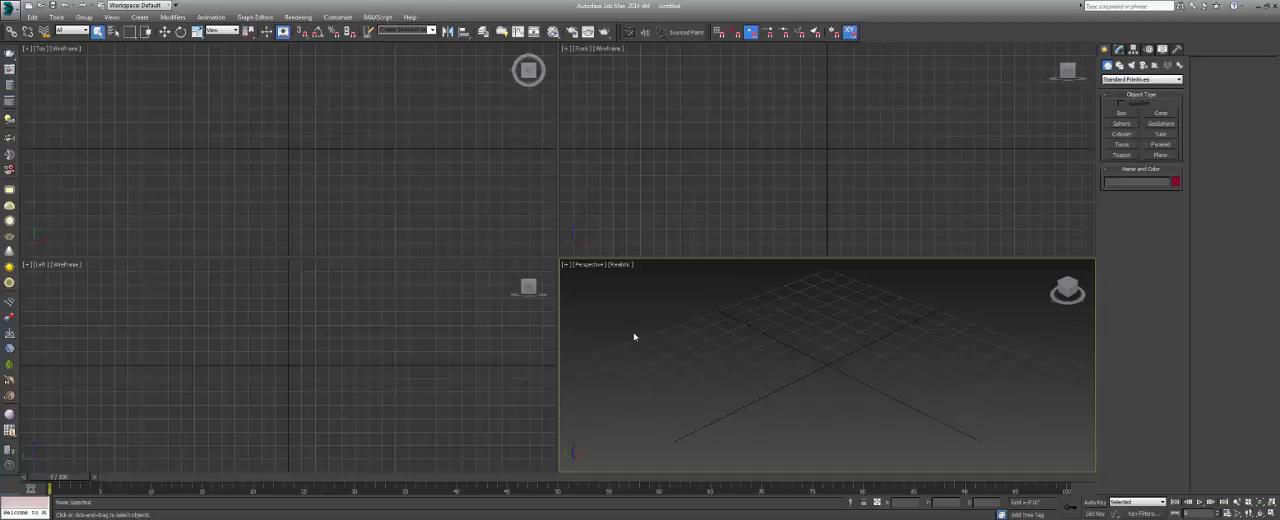
{"action": "left_click", "coordinate": [500, 191]}
{"action": "left_click", "coordinate": [609, 189]}
{"action": "left_click", "coordinate": [440, 340]}
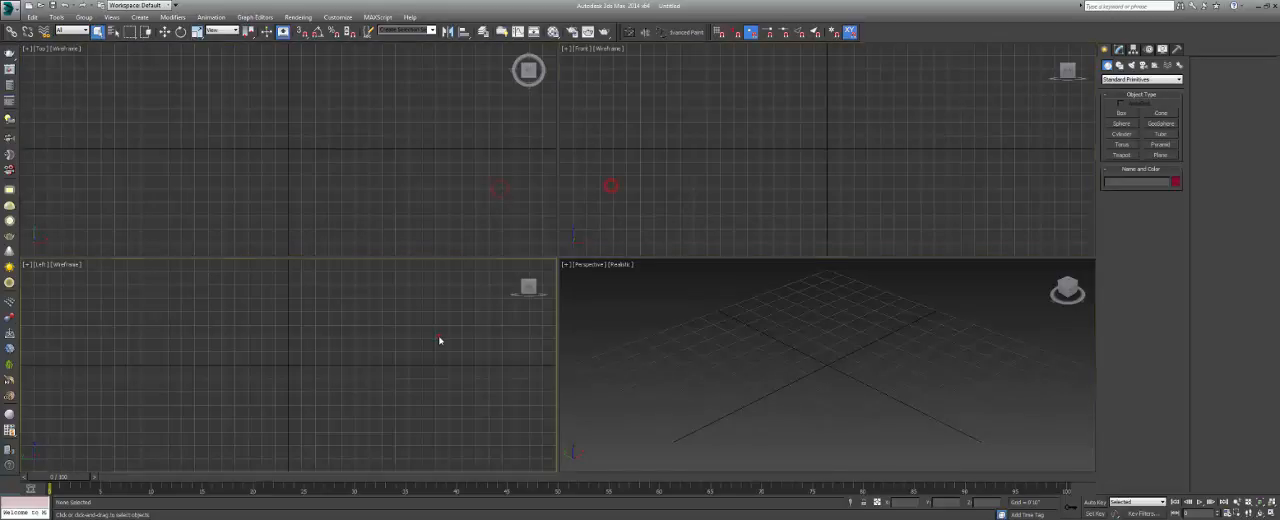
{"action": "left_click", "coordinate": [580, 336]}
{"action": "left_click", "coordinate": [590, 169]}
{"action": "left_click", "coordinate": [537, 172]}
{"action": "left_click", "coordinate": [523, 322]}
{"action": "left_click", "coordinate": [602, 324]}
{"action": "left_click", "coordinate": [610, 205]}
{"action": "left_click", "coordinate": [544, 207]}
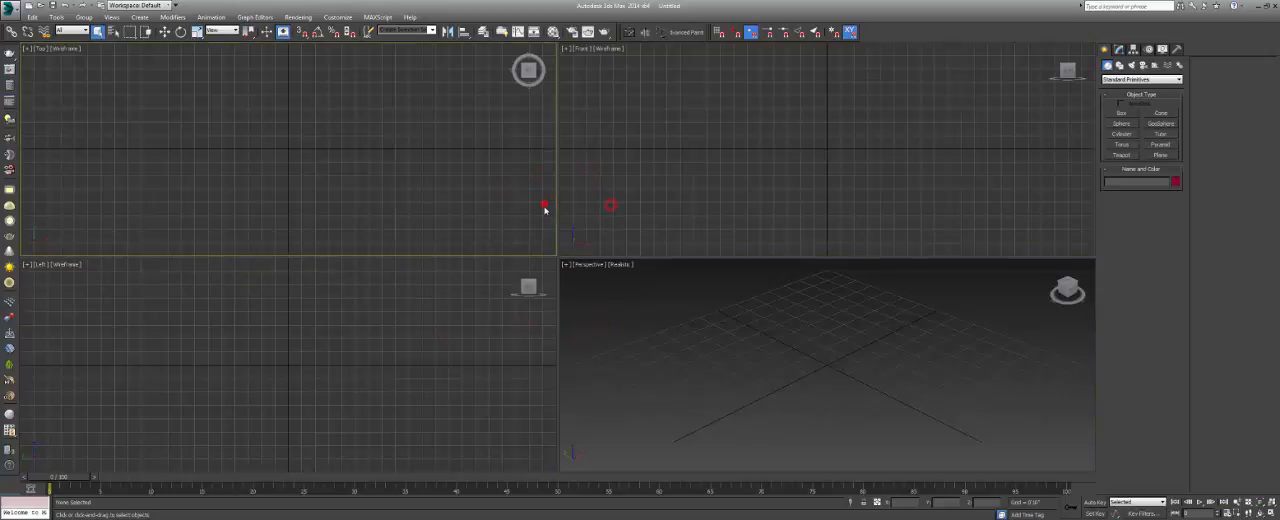
{"action": "left_click", "coordinate": [531, 371]}
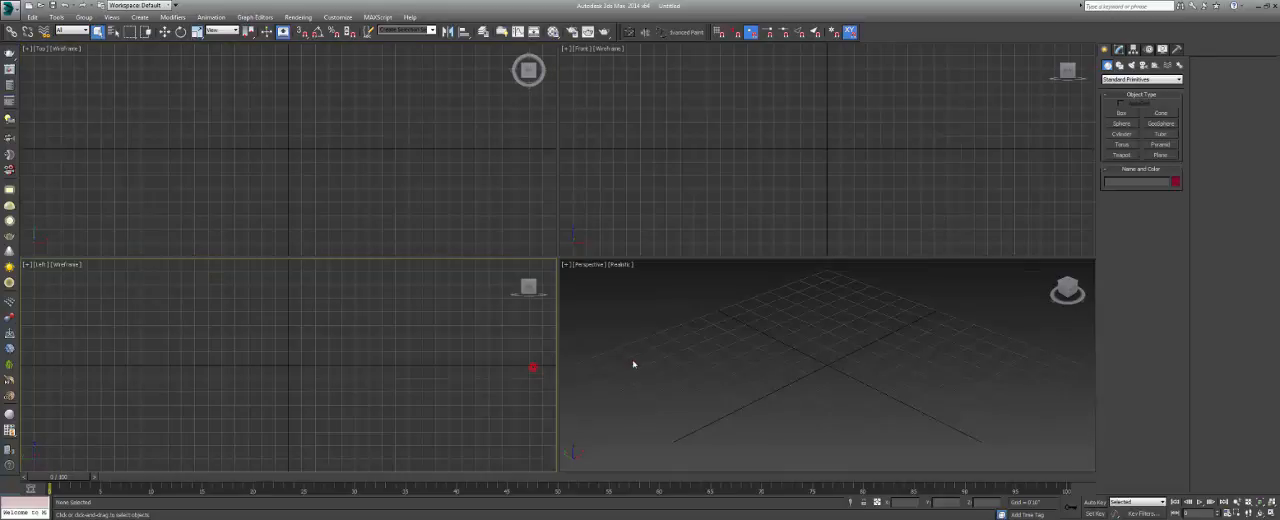
{"action": "left_click", "coordinate": [634, 363]}
{"action": "left_click", "coordinate": [645, 223]}
{"action": "left_click", "coordinate": [534, 214]}
{"action": "left_click", "coordinate": [517, 353]}
{"action": "left_click", "coordinate": [643, 359]}
{"action": "left_click", "coordinate": [643, 234]}
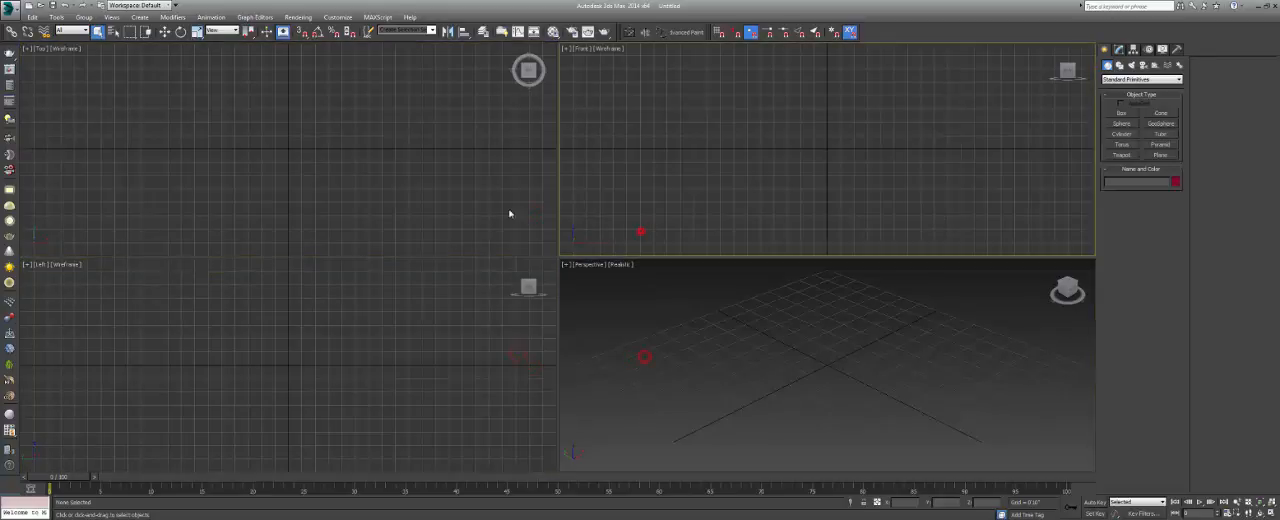
{"action": "left_click", "coordinate": [482, 210]}
{"action": "left_click", "coordinate": [492, 343]}
{"action": "left_click", "coordinate": [573, 334]}
{"action": "left_click", "coordinate": [574, 203]}
{"action": "left_click", "coordinate": [457, 191]}
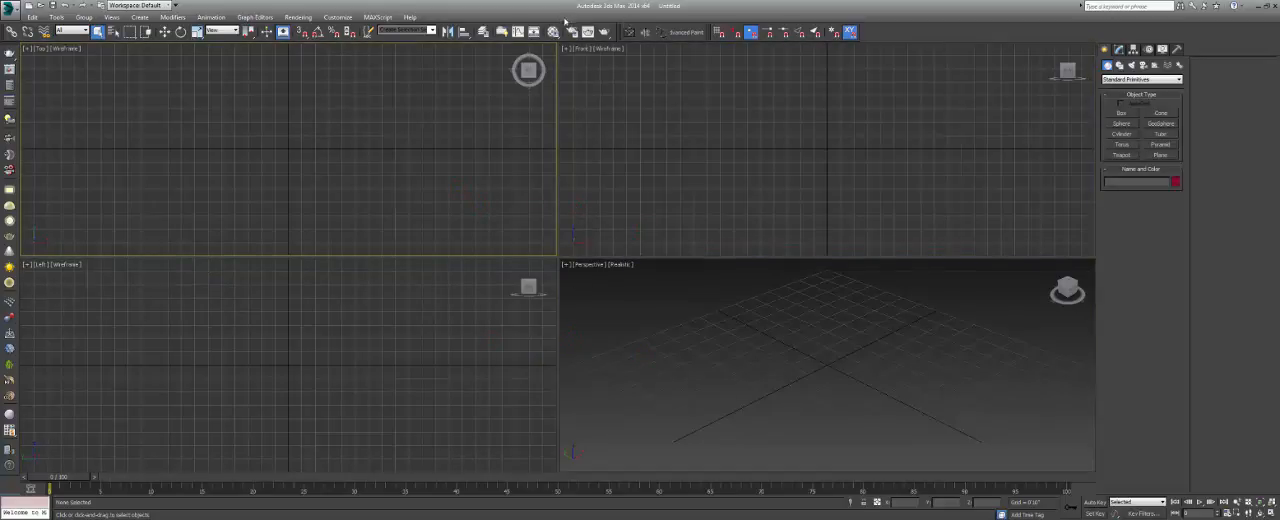
{"action": "left_click", "coordinate": [594, 135]}
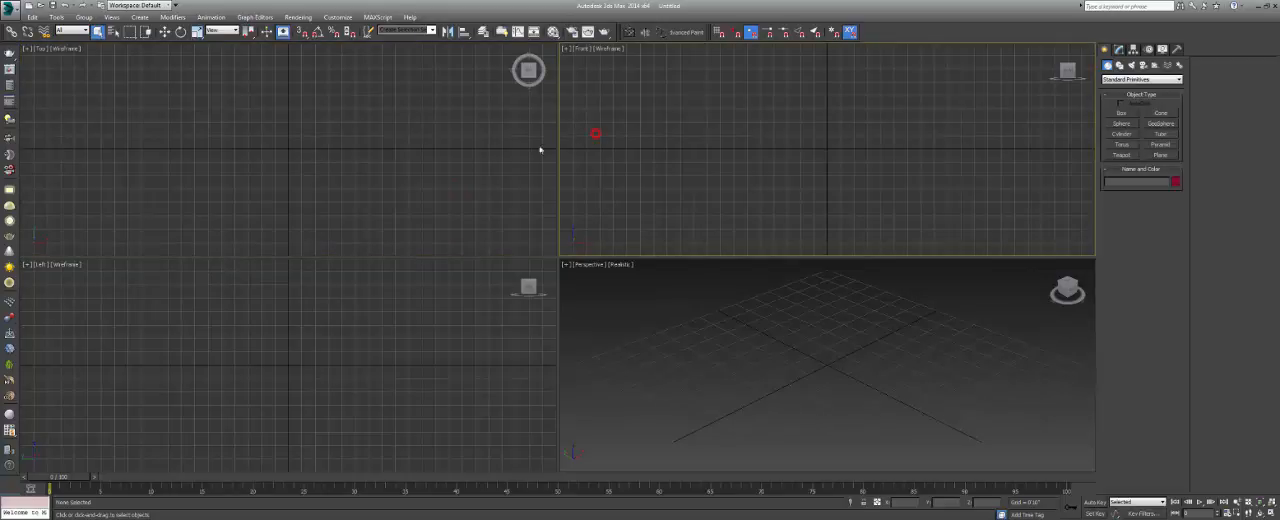
{"action": "left_click", "coordinate": [531, 152]}
{"action": "left_click", "coordinate": [506, 326]}
{"action": "left_click", "coordinate": [616, 328]}
{"action": "left_click", "coordinate": [627, 186]}
{"action": "left_click", "coordinate": [519, 166]}
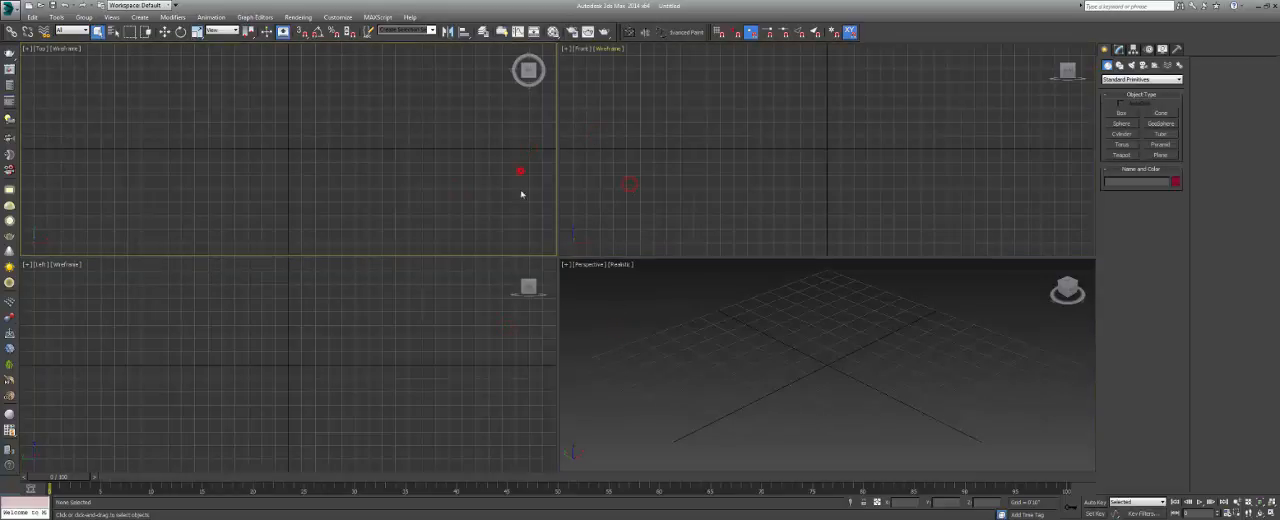
{"action": "left_click", "coordinate": [494, 339]}
{"action": "left_click", "coordinate": [614, 333]}
{"action": "left_click", "coordinate": [608, 214]}
{"action": "left_click", "coordinate": [504, 211]}
{"action": "left_click", "coordinate": [598, 212]}
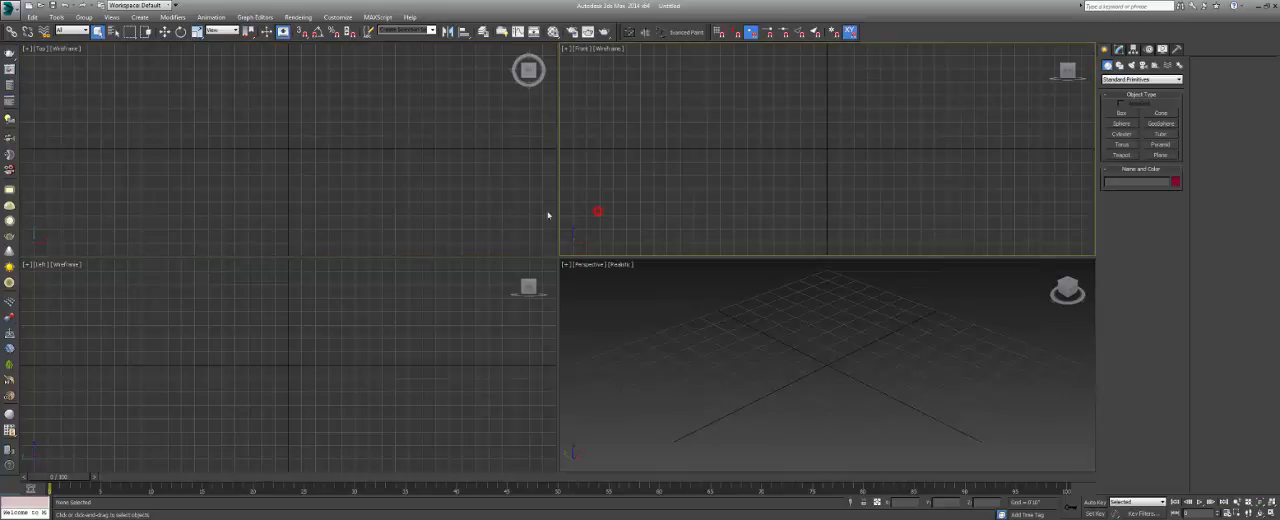
{"action": "left_click", "coordinate": [523, 212]}
{"action": "left_click", "coordinate": [505, 315]}
{"action": "left_click", "coordinate": [612, 314]}
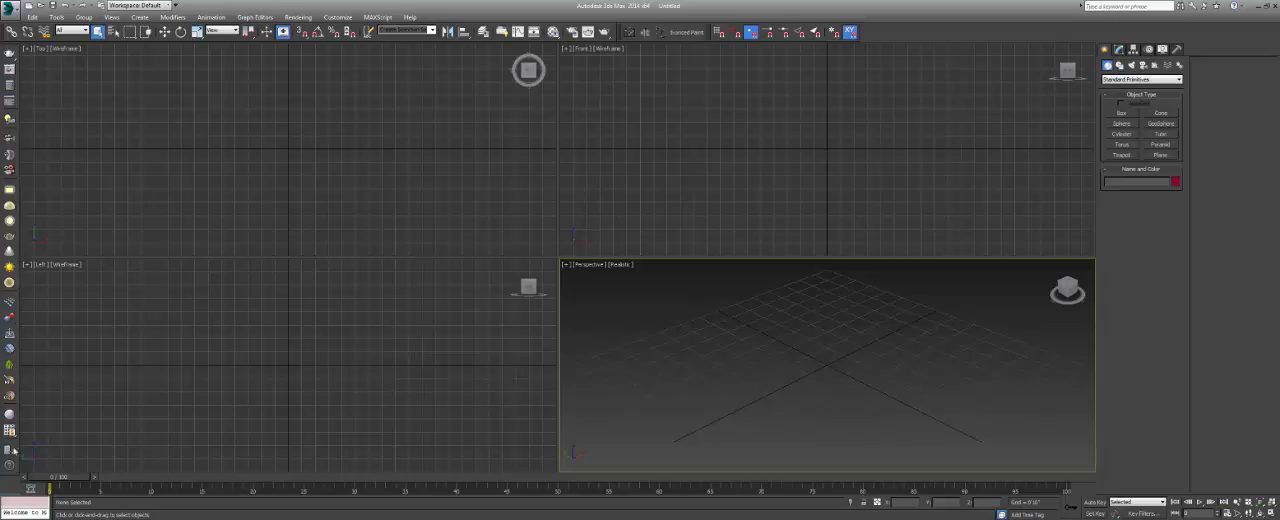
Switch to Google Chrome and open the website cgpeers.com.
{"action": "left_click", "coordinate": [14, 519]}
{"action": "left_click", "coordinate": [54, 277]}
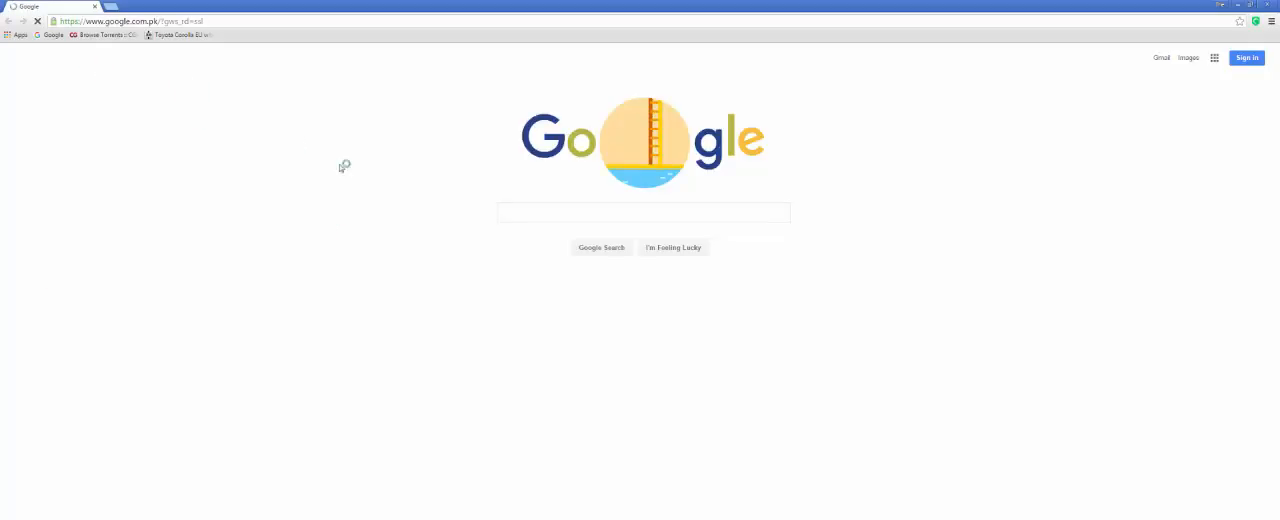
{"action": "left_click", "coordinate": [208, 21]}
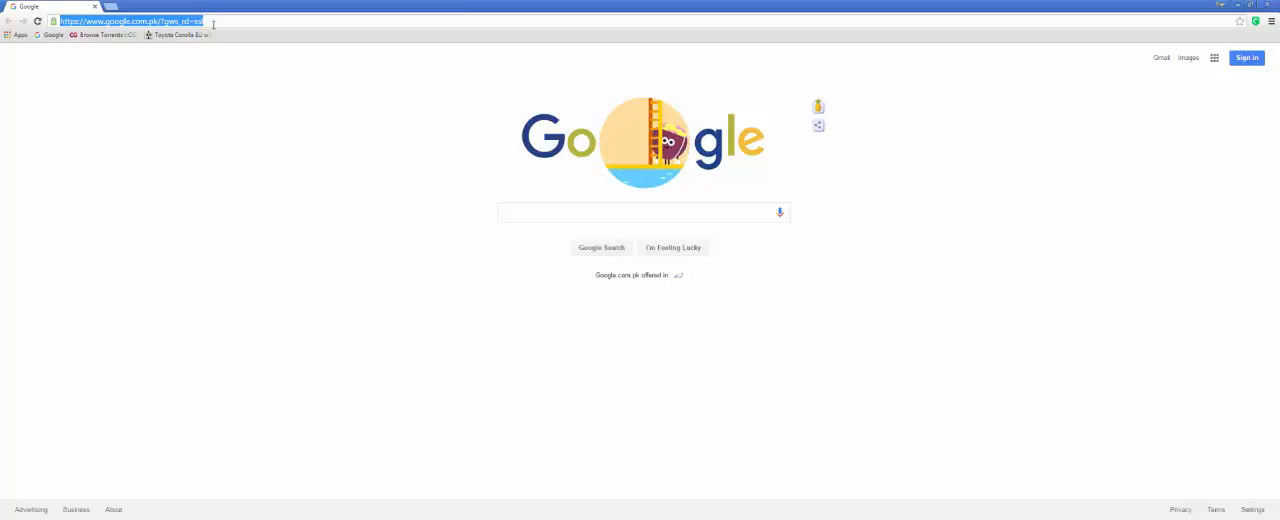
{"action": "type", "text": "cgpeers"}
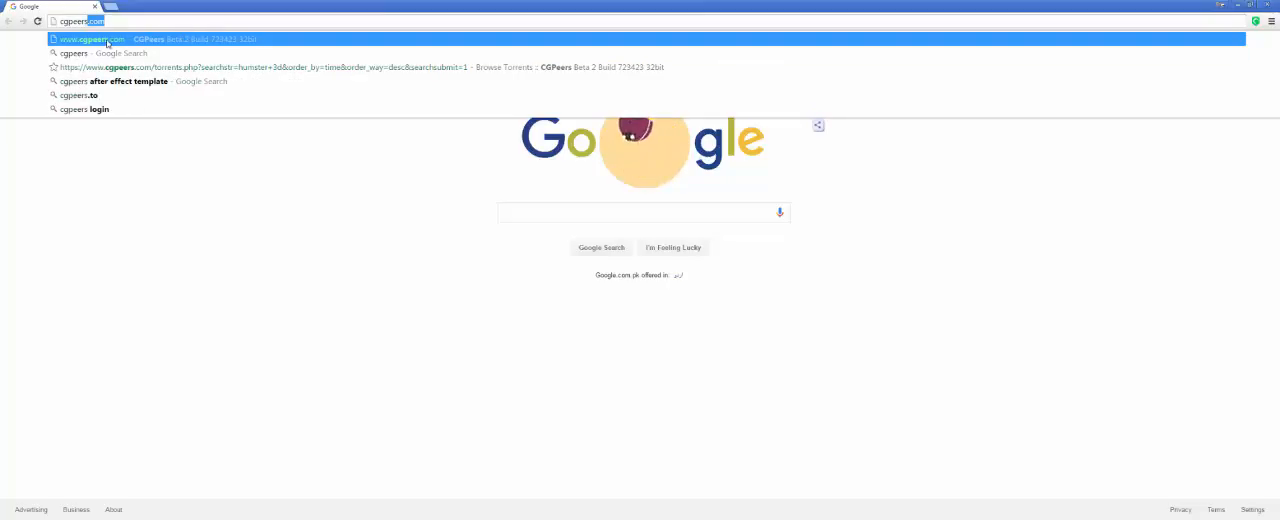
{"action": "left_click", "coordinate": [106, 40]}
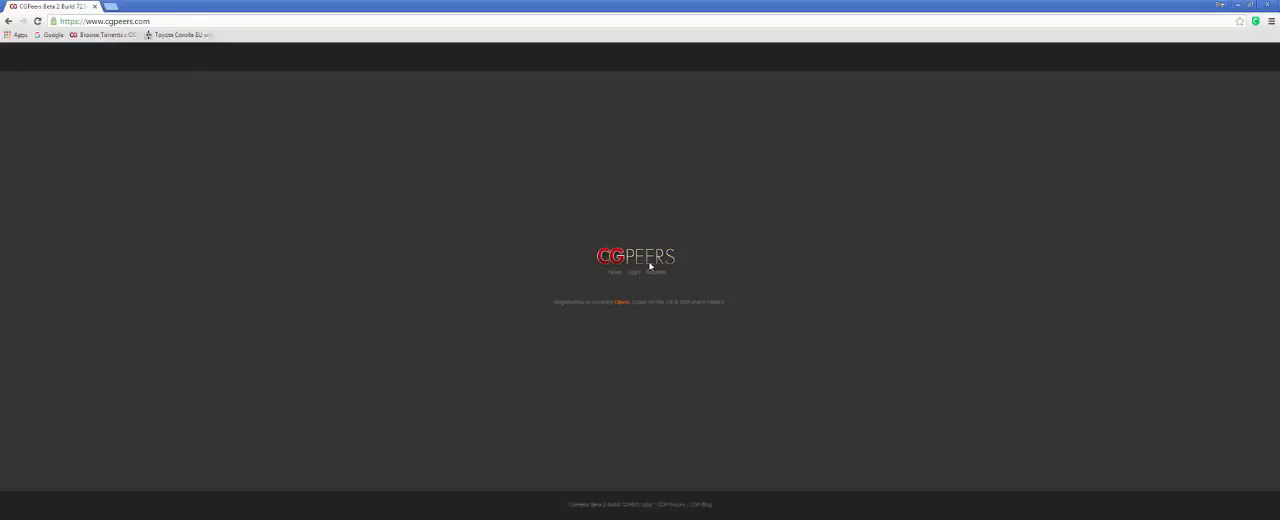
Log in to CGPeers with the account username and password, and decline to save the password in the browser.
{"action": "left_click", "coordinate": [635, 275]}
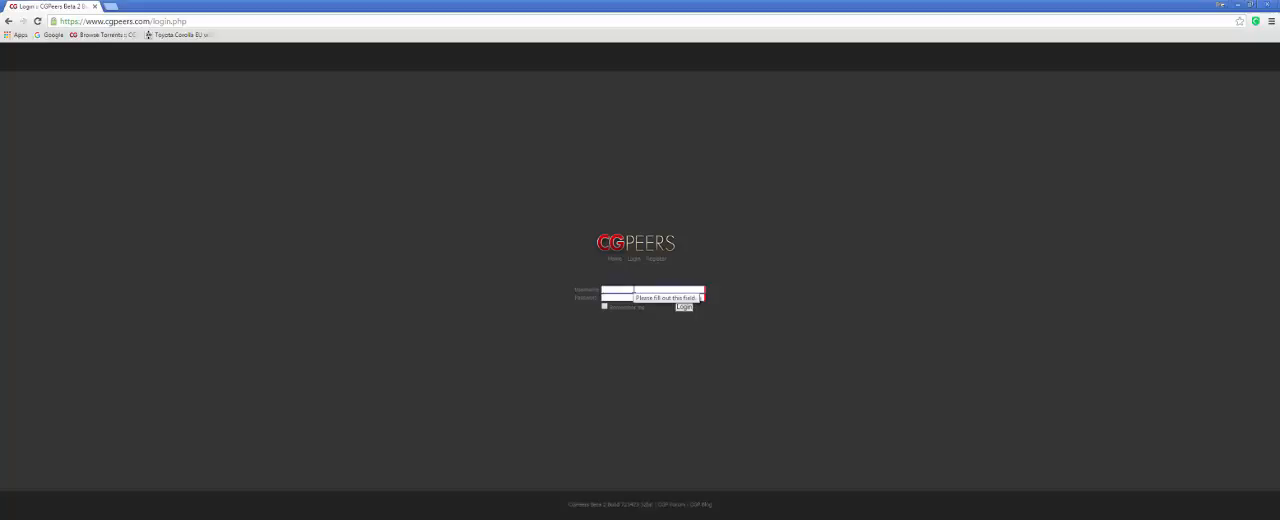
{"action": "type", "text": "junaid2006"}
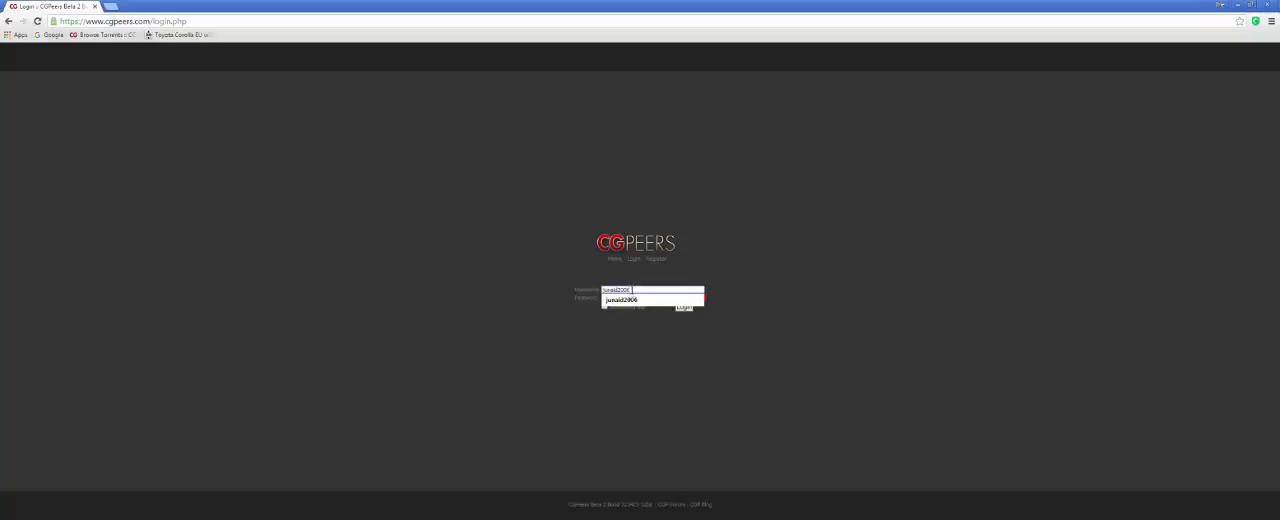
{"action": "left_click", "coordinate": [634, 299]}
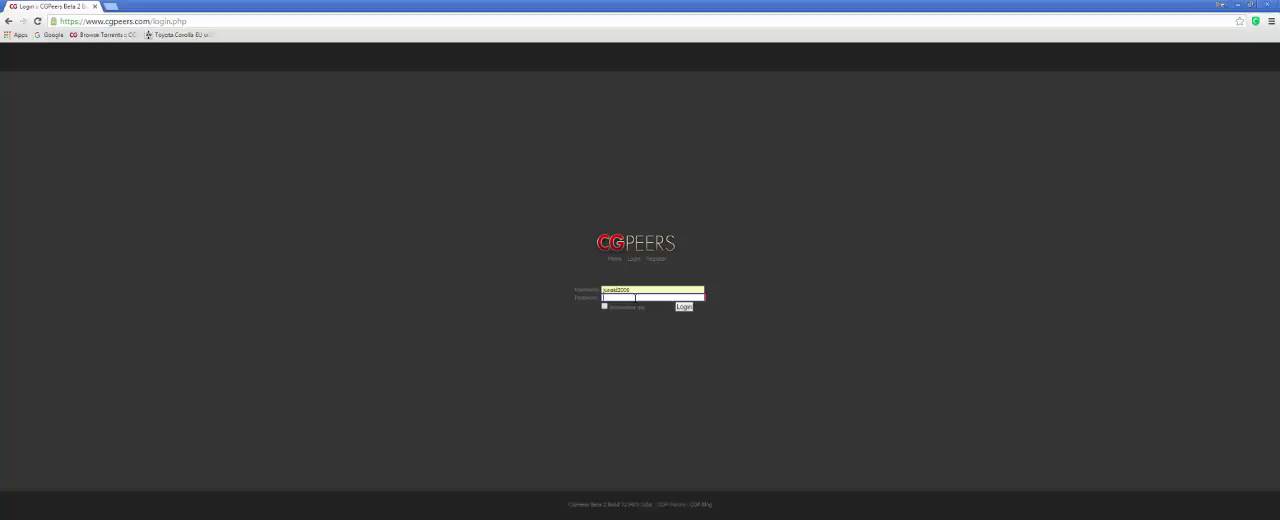
{"action": "type", "text": "***"}
{"action": "key", "text": "Return"}
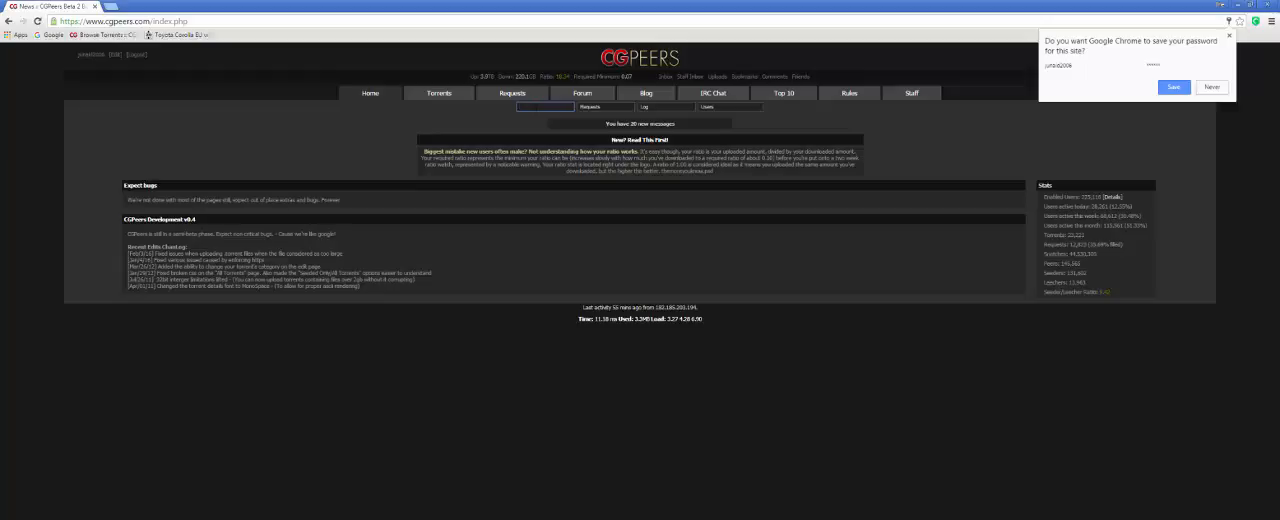
{"action": "left_click", "coordinate": [1204, 87]}
Open evermotion.org in a new browser tab.
{"action": "left_click", "coordinate": [529, 107]}
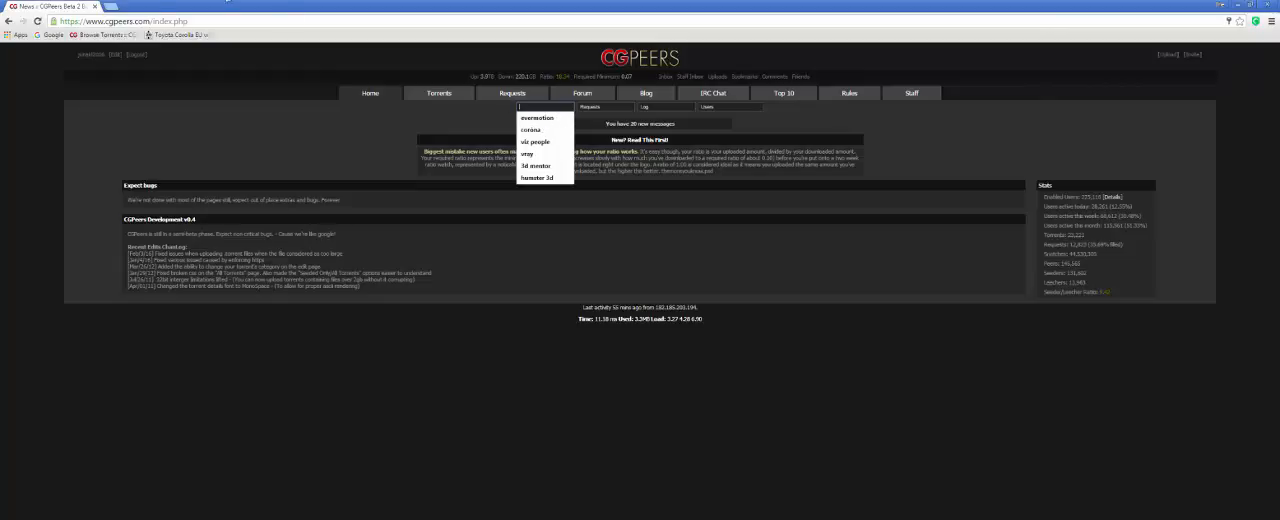
{"action": "left_click", "coordinate": [112, 7]}
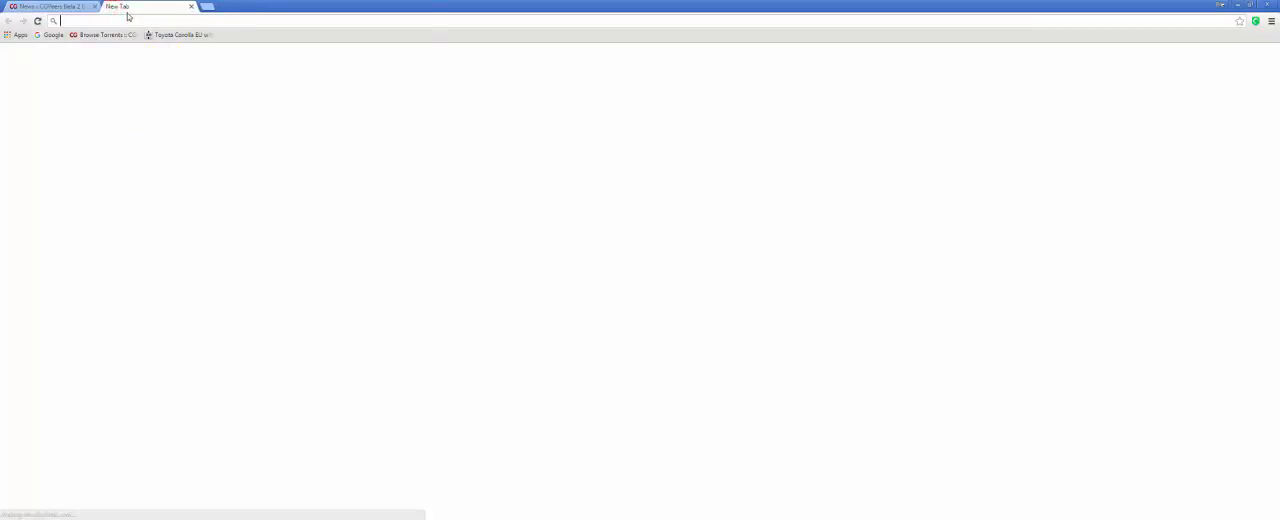
{"action": "type", "text": "evermo"}
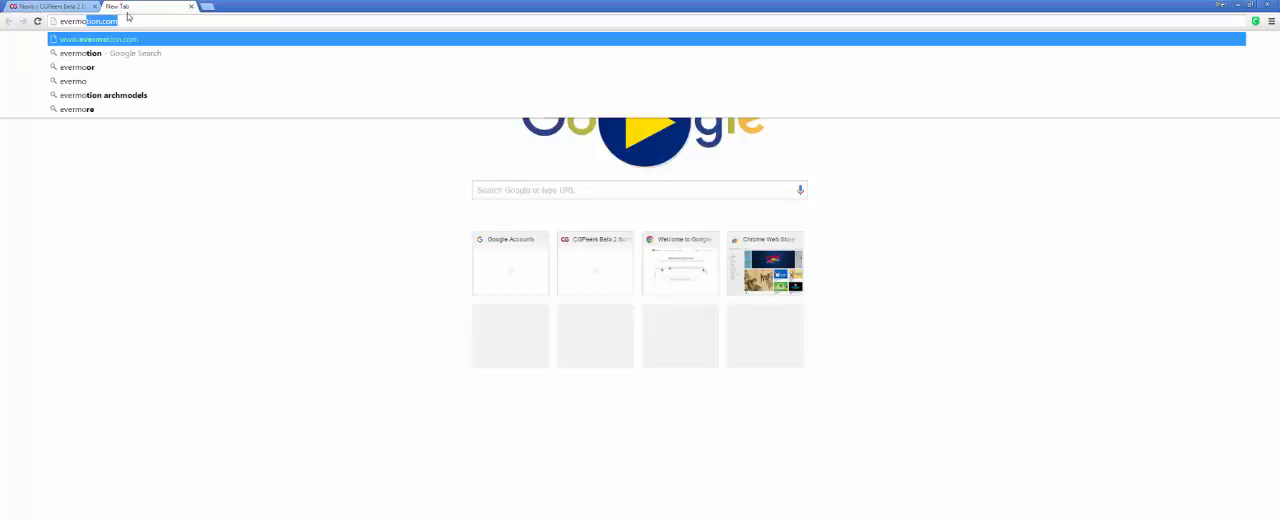
{"action": "type", "text": "tion.or"}
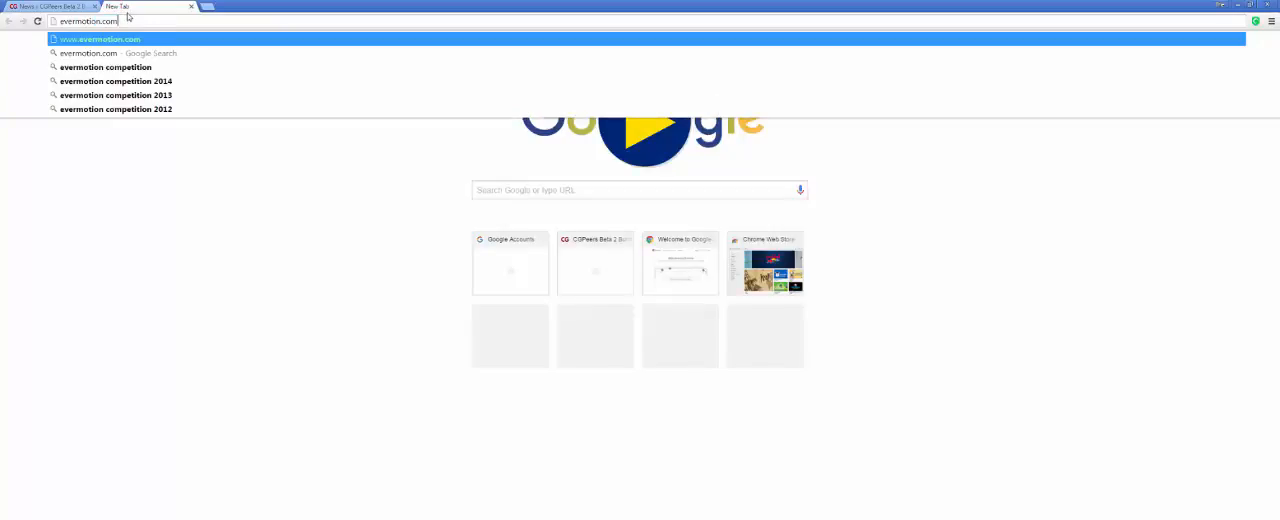
{"action": "type", "text": "g"}
{"action": "key", "text": "Return"}
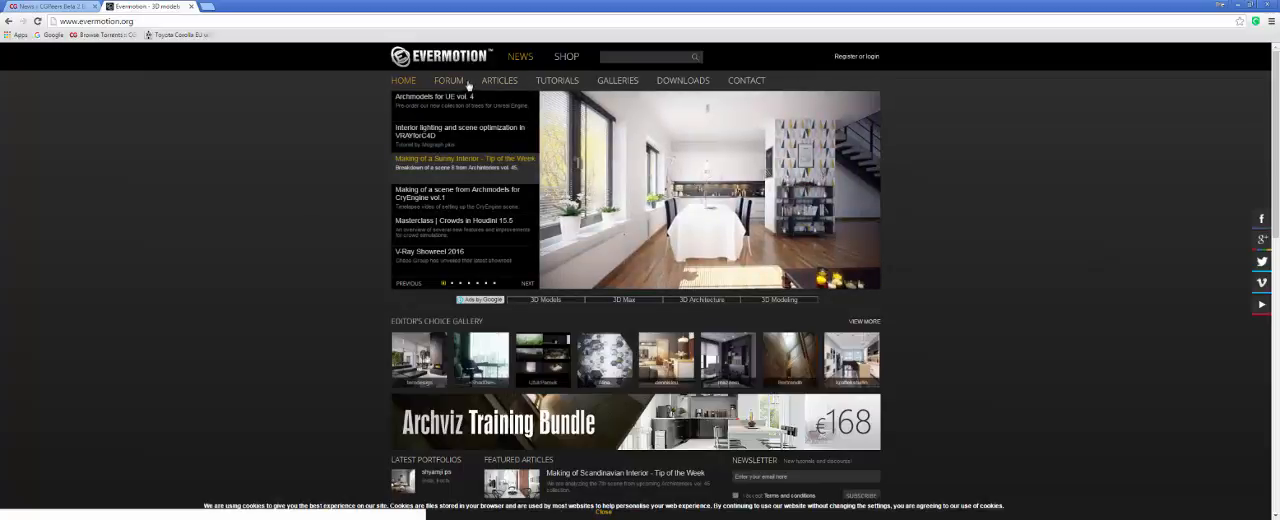
Open the Evermotion shop and look through its featured 3D model collections.
{"action": "left_click", "coordinate": [573, 58]}
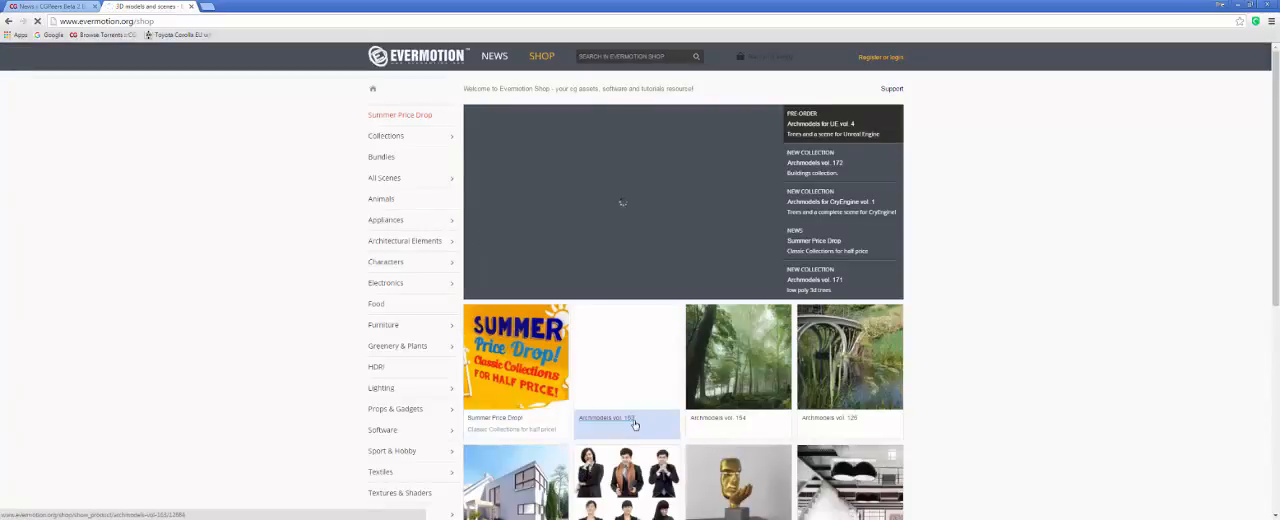
{"action": "scroll", "coordinate": [634, 425], "scroll_direction": "down", "scroll_amount": 2}
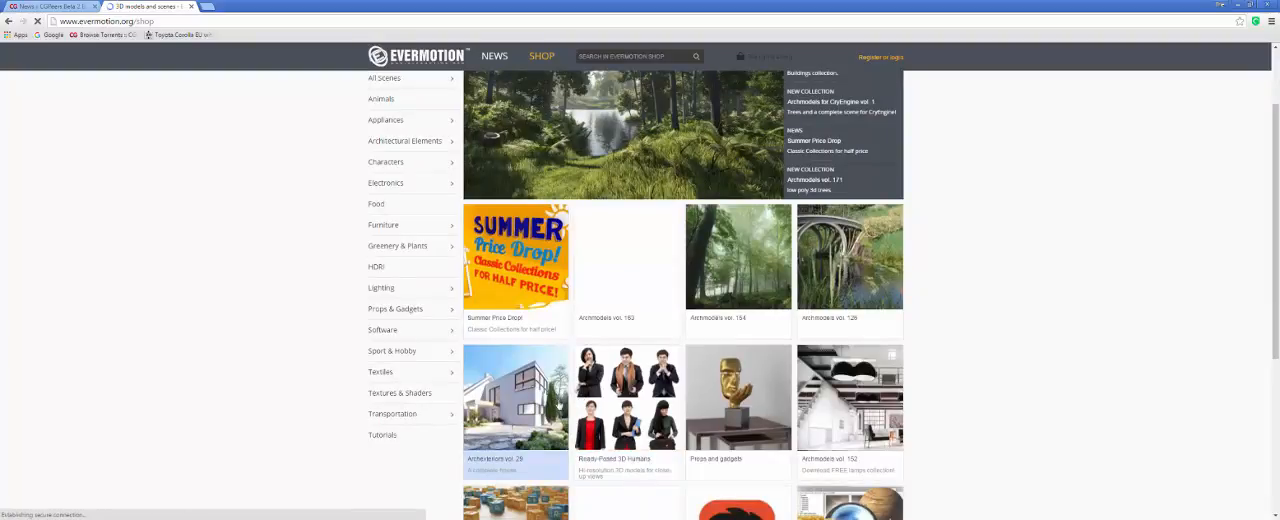
{"action": "scroll", "coordinate": [515, 460], "scroll_direction": "down", "scroll_amount": 3}
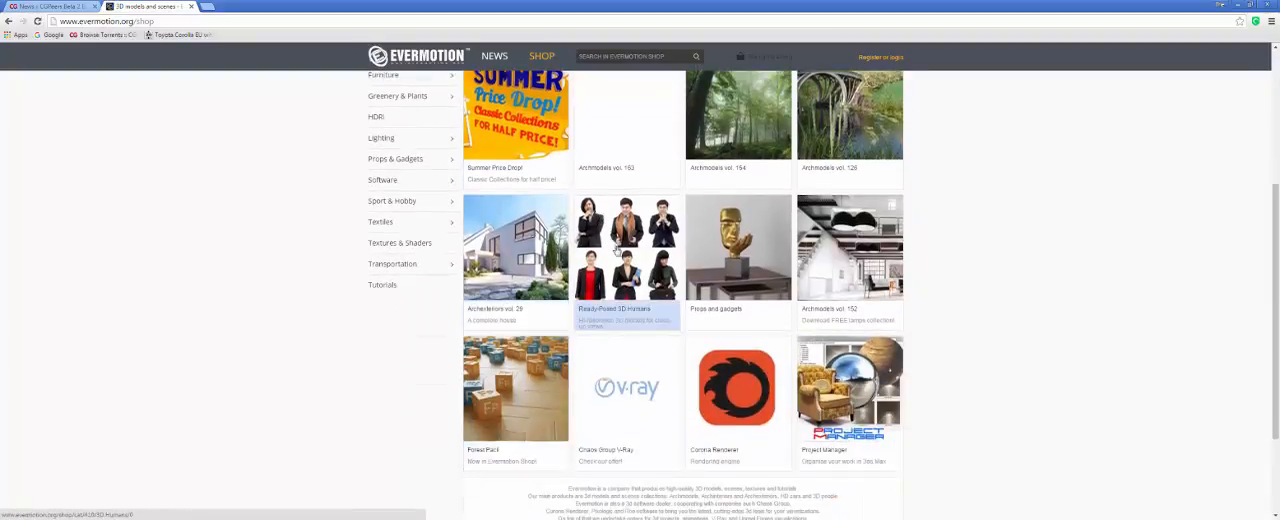
{"action": "scroll", "coordinate": [617, 248], "scroll_direction": "up", "scroll_amount": 2}
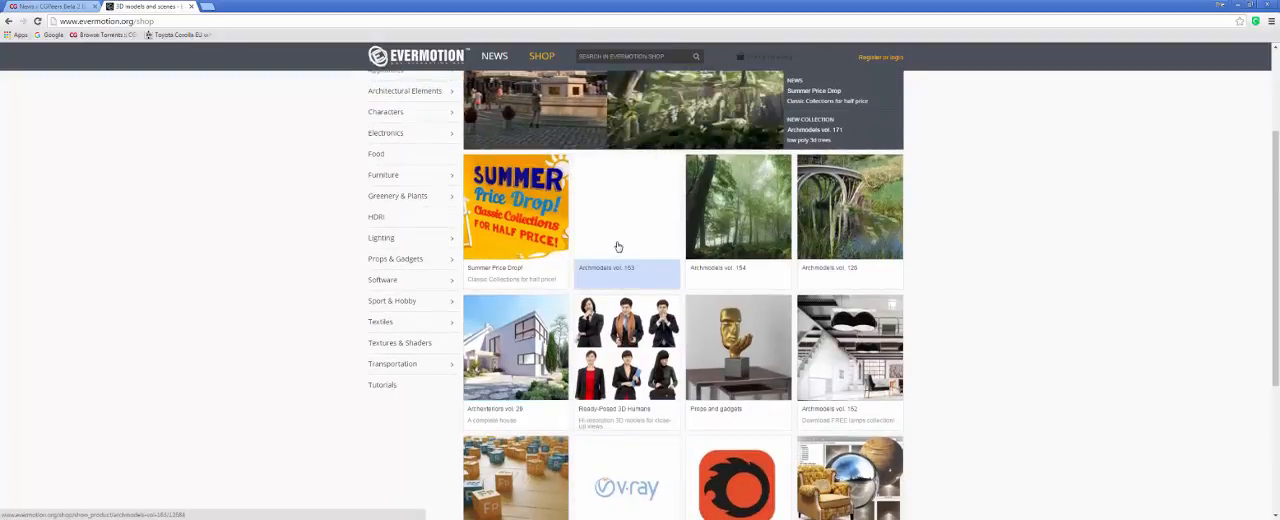
Return to the CGPeers page and search its torrents for "evermotion".
{"action": "left_click", "coordinate": [49, 5]}
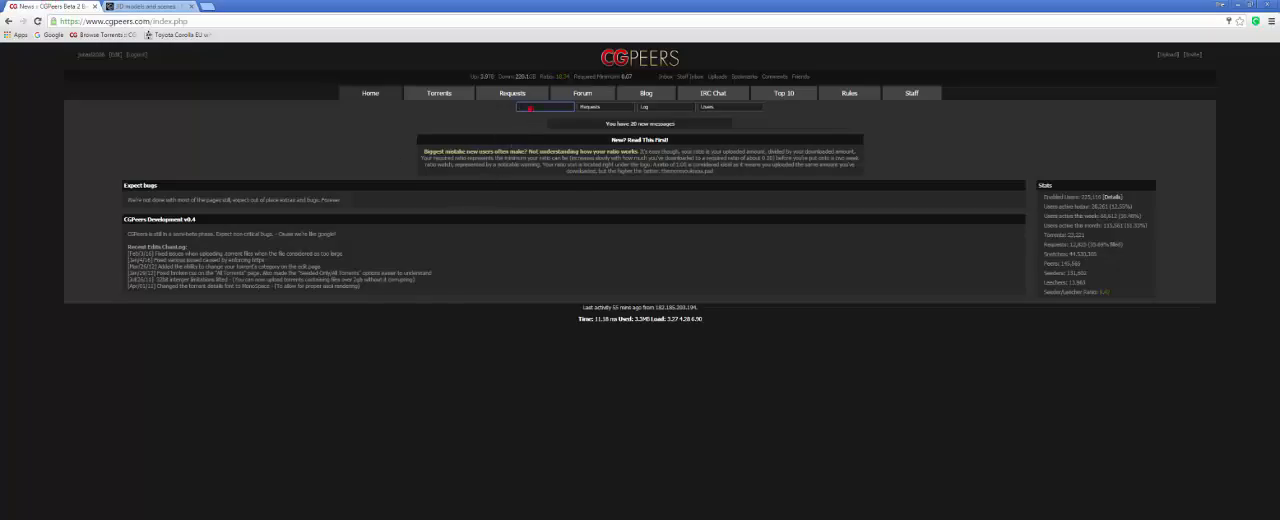
{"action": "left_click", "coordinate": [530, 108]}
{"action": "type", "text": "e"}
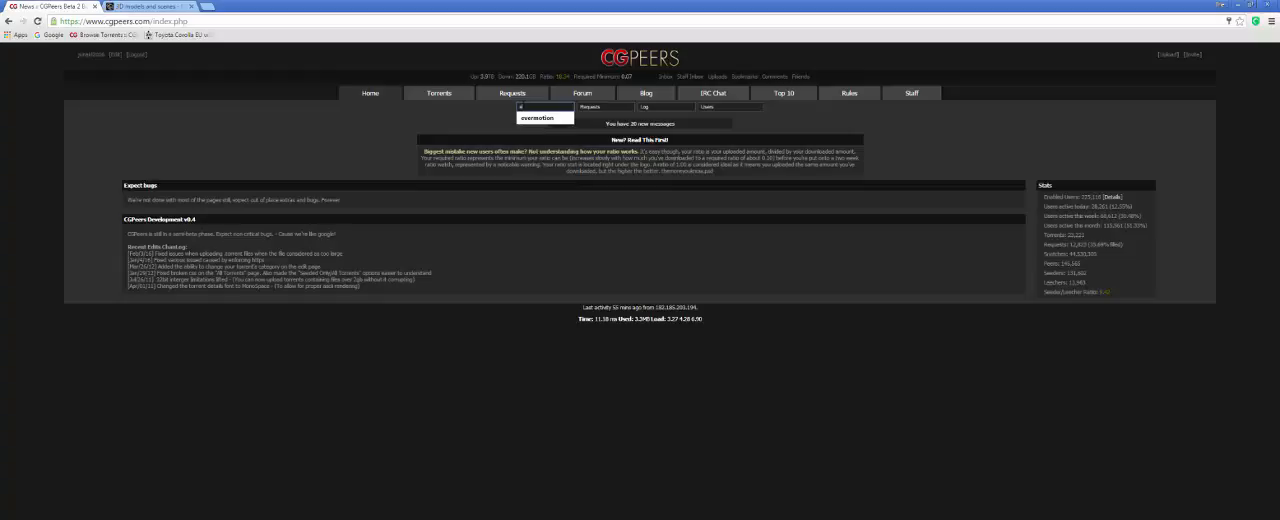
{"action": "type", "text": "vermotion"}
{"action": "key", "text": "Return"}
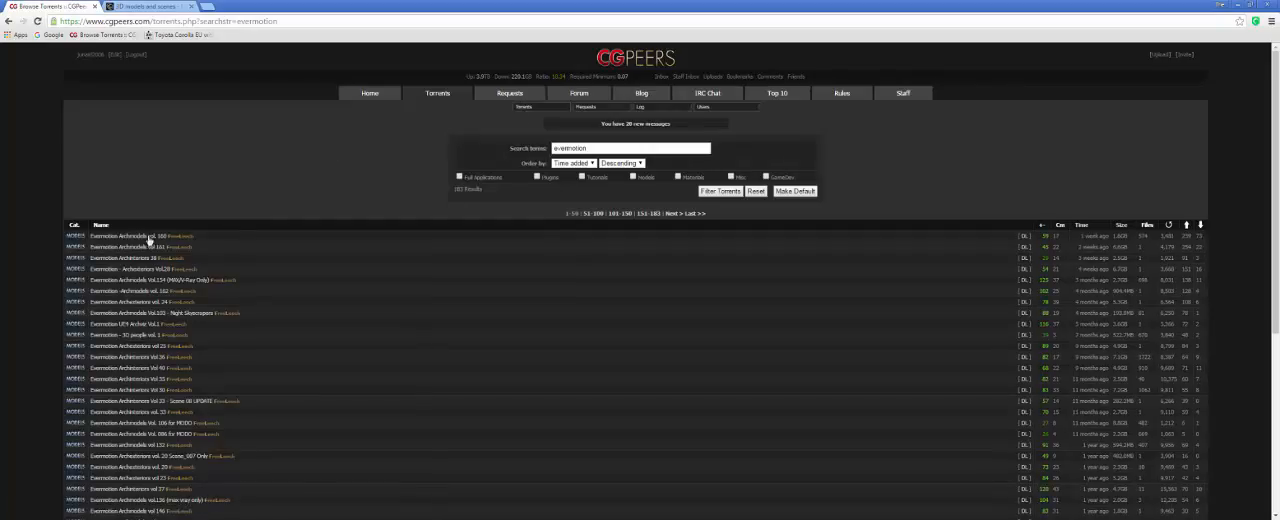
Open the Evermotion Archexteriors vol 25 entry and download its torrent file.
{"action": "left_click", "coordinate": [156, 347]}
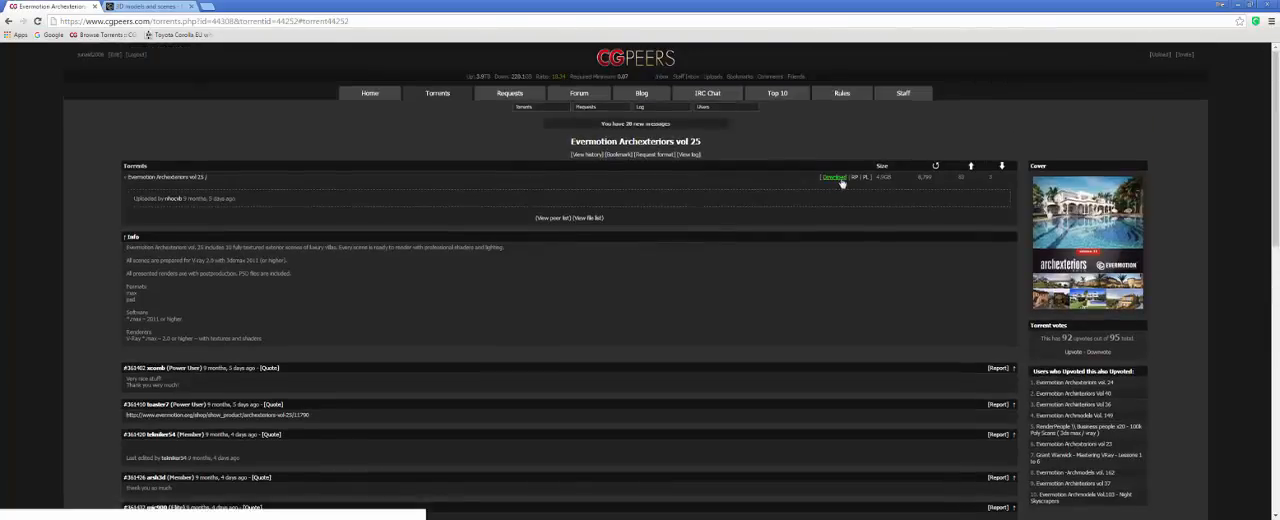
{"action": "left_click", "coordinate": [835, 177]}
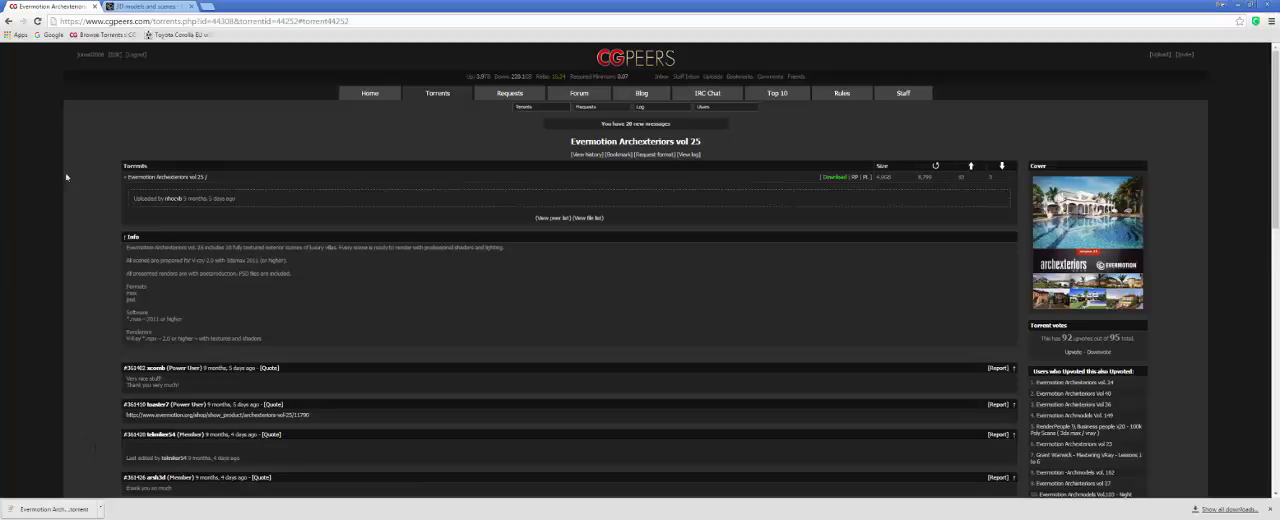
{"action": "left_click", "coordinate": [145, 6]}
{"action": "left_click", "coordinate": [55, 6]}
Try to load gfxpeers.com in the torrent page's tab and return to the Evermotion shop tab.
{"action": "left_click", "coordinate": [100, 20]}
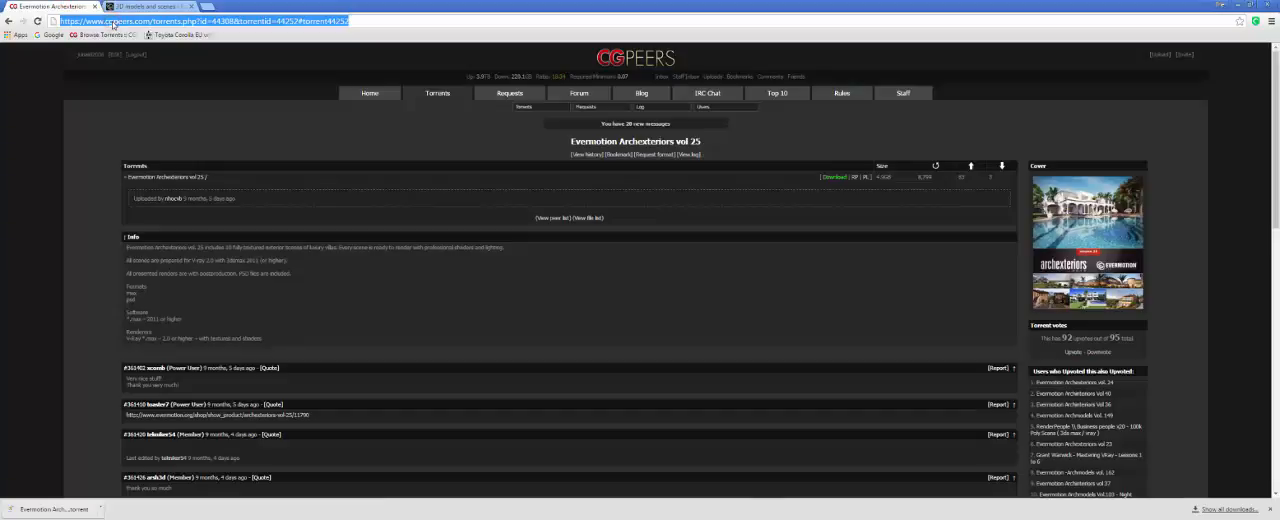
{"action": "type", "text": "gfxpee"}
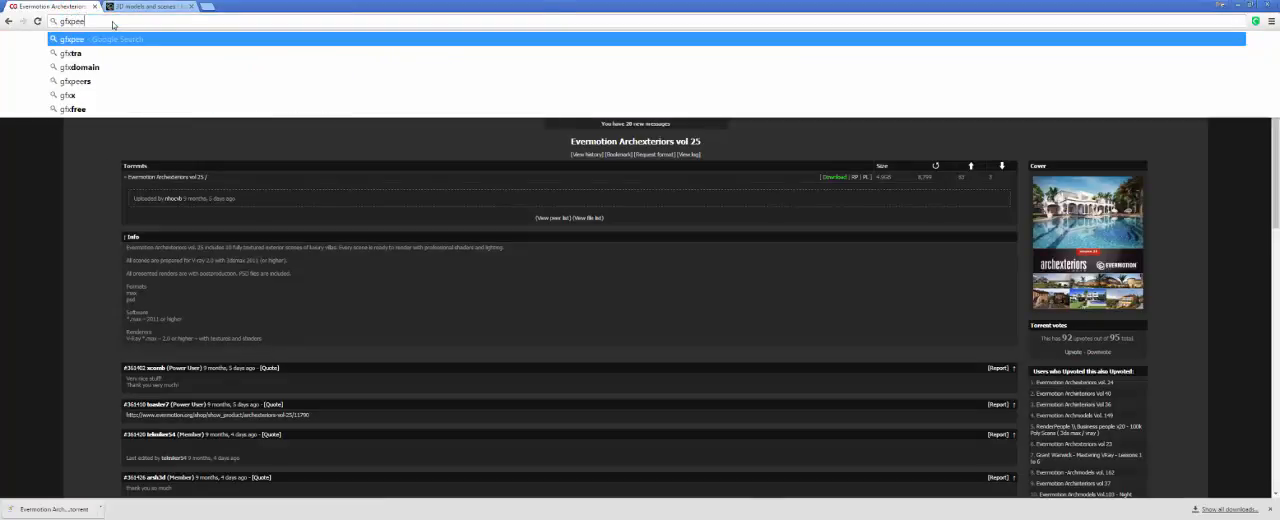
{"action": "type", "text": "rs"}
{"action": "key", "text": "Return"}
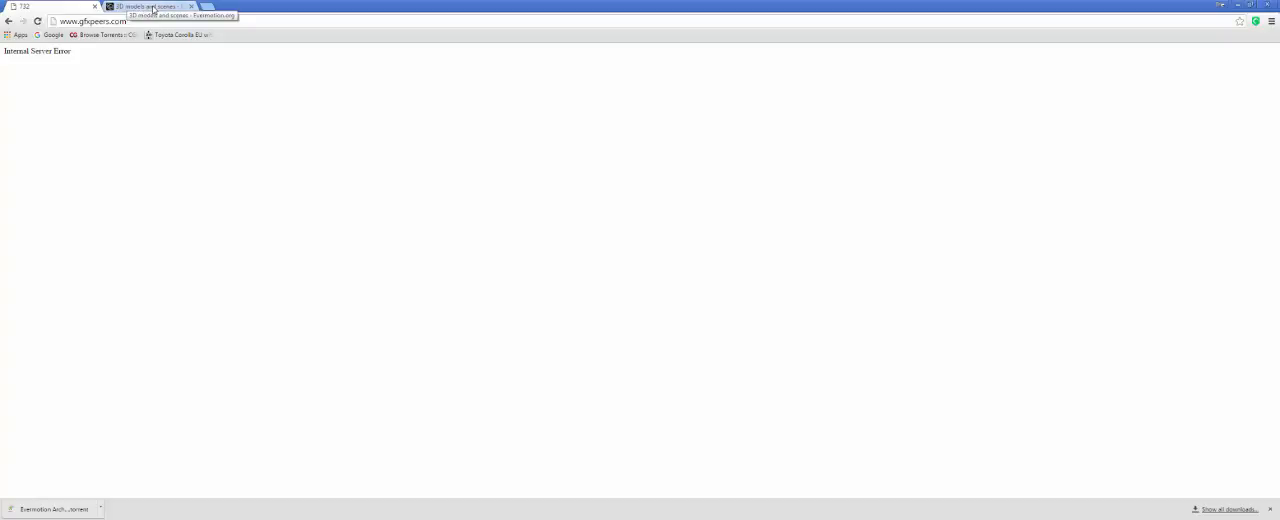
{"action": "left_click", "coordinate": [155, 9]}
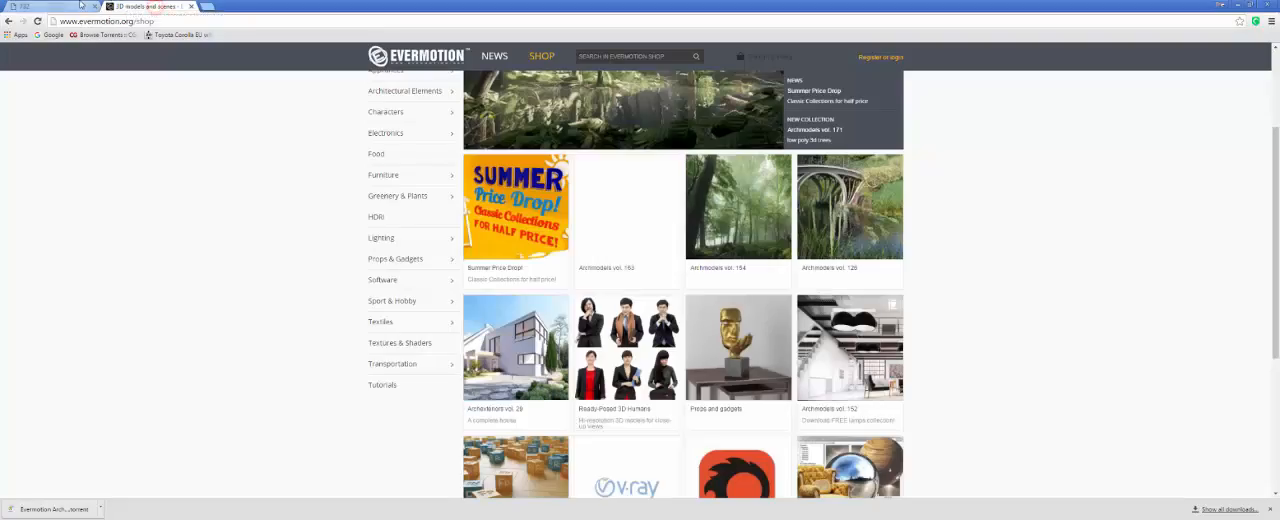
Recheck the gfxpeers.com tab and search the web for "vizpeople" in the Evermotion tab.
{"action": "left_click", "coordinate": [79, 4]}
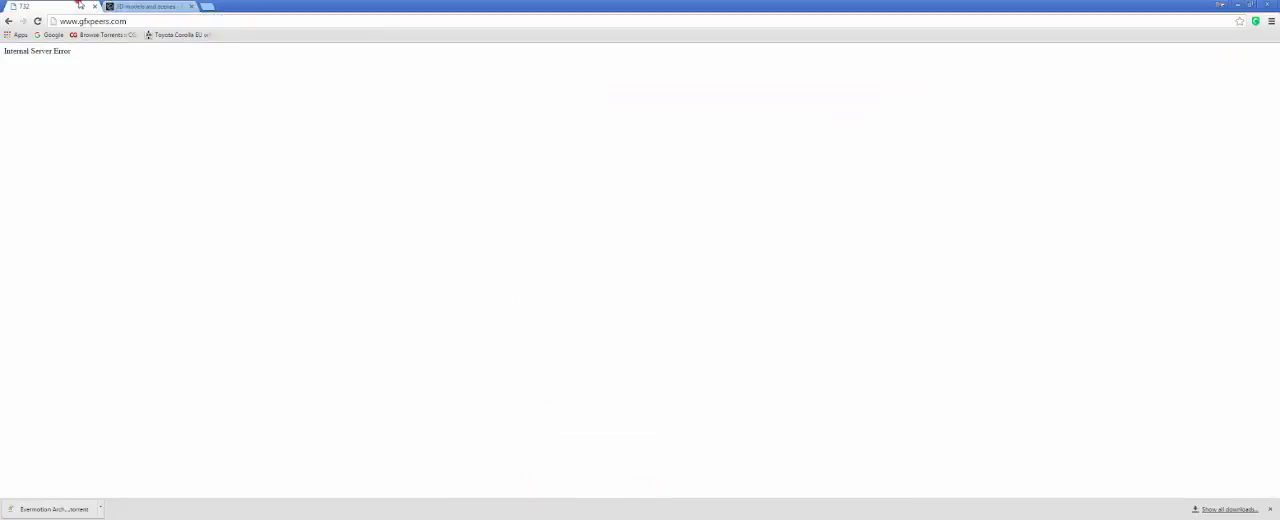
{"action": "left_click", "coordinate": [136, 6]}
{"action": "left_click", "coordinate": [166, 21]}
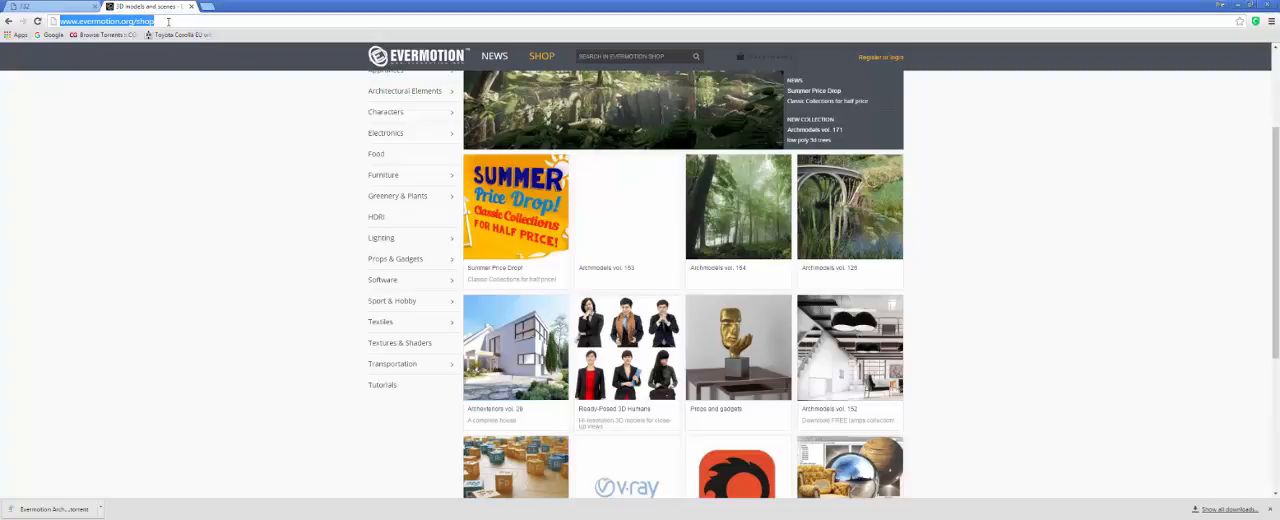
{"action": "type", "text": "v"}
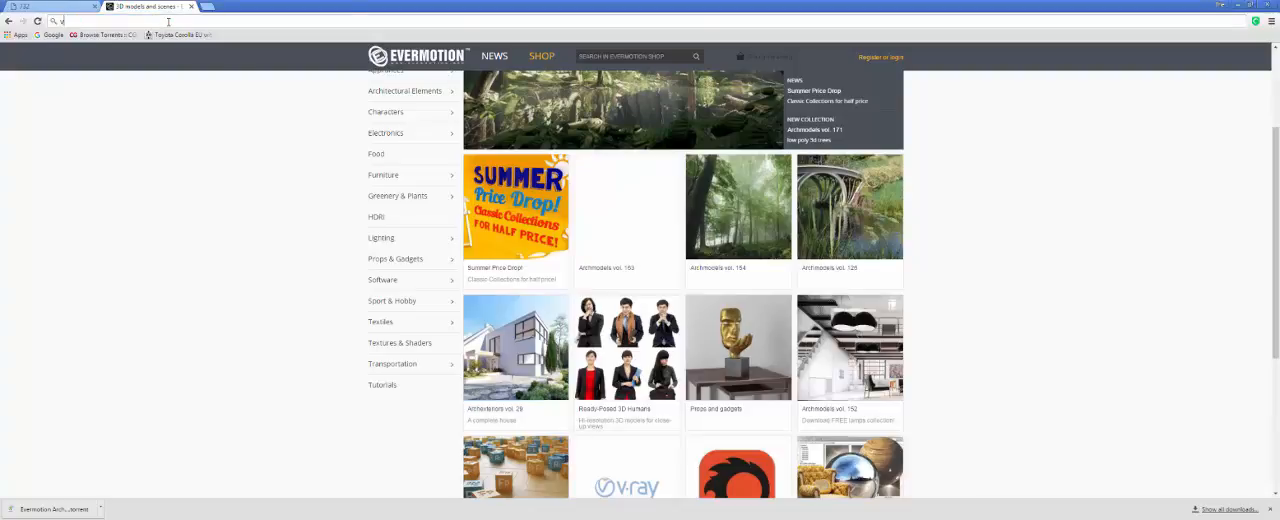
{"action": "type", "text": "izpeople"}
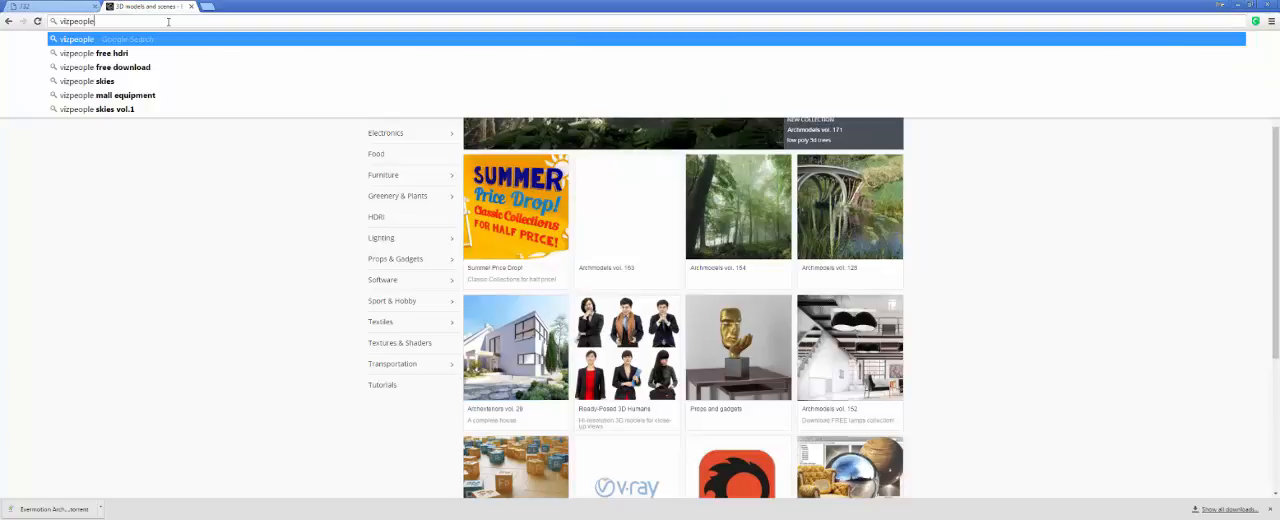
{"action": "key", "text": "Return"}
Search for "ronen bekerman" in a new browser tab and open the architectural visualization blog from the results.
{"action": "left_click", "coordinate": [207, 7]}
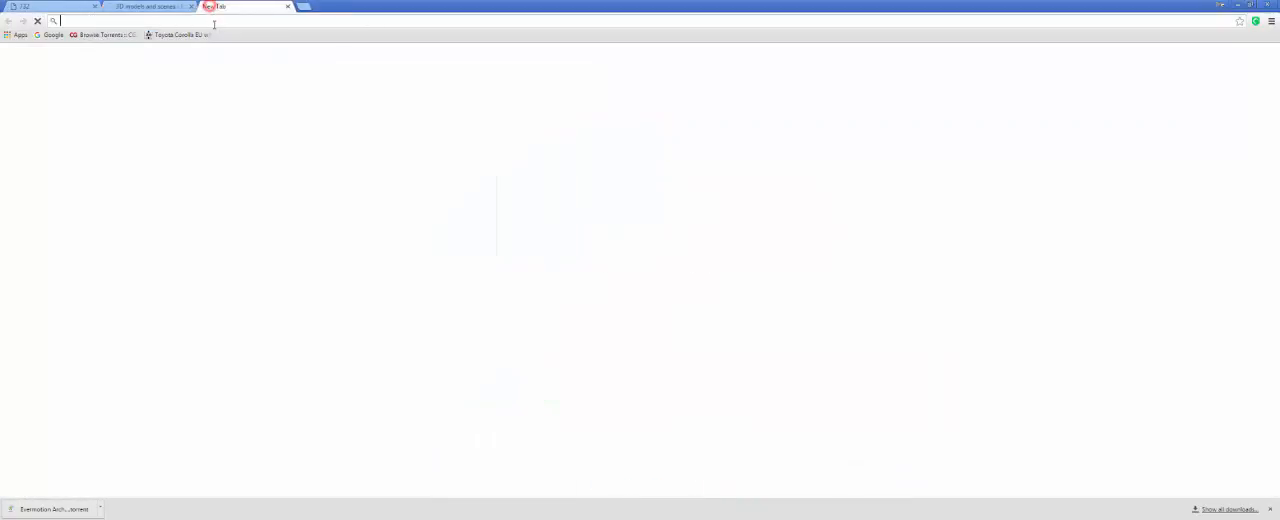
{"action": "type", "text": "ronen bekerman"}
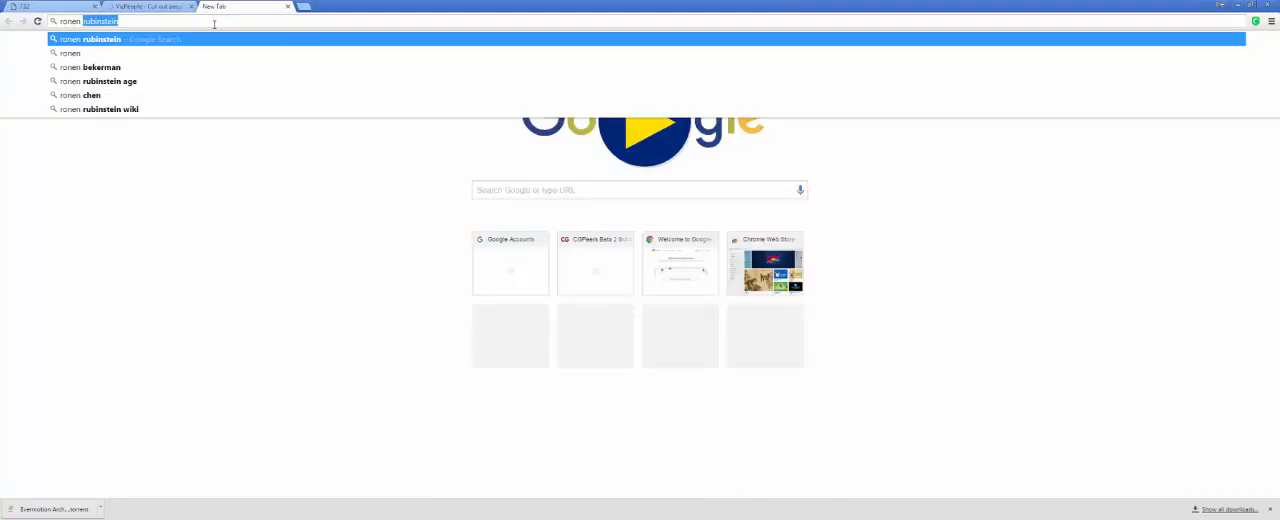
{"action": "left_click", "coordinate": [100, 67]}
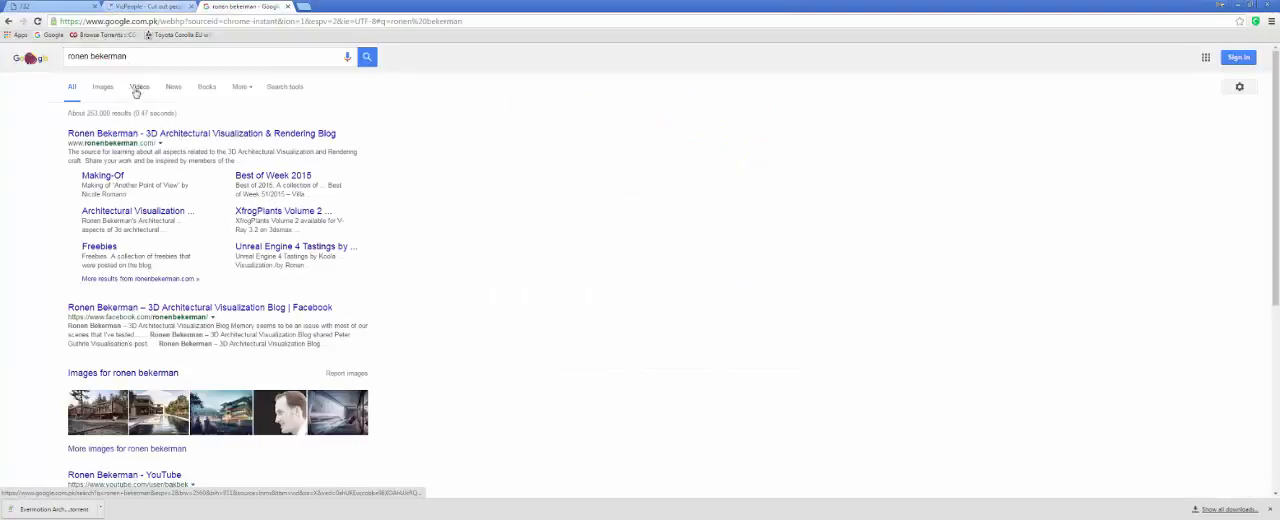
{"action": "left_click", "coordinate": [141, 135]}
Look through the VizPeople home page's categories and products and browse its free Tutorials page.
{"action": "key", "text": "ctrl+shift+Tab"}
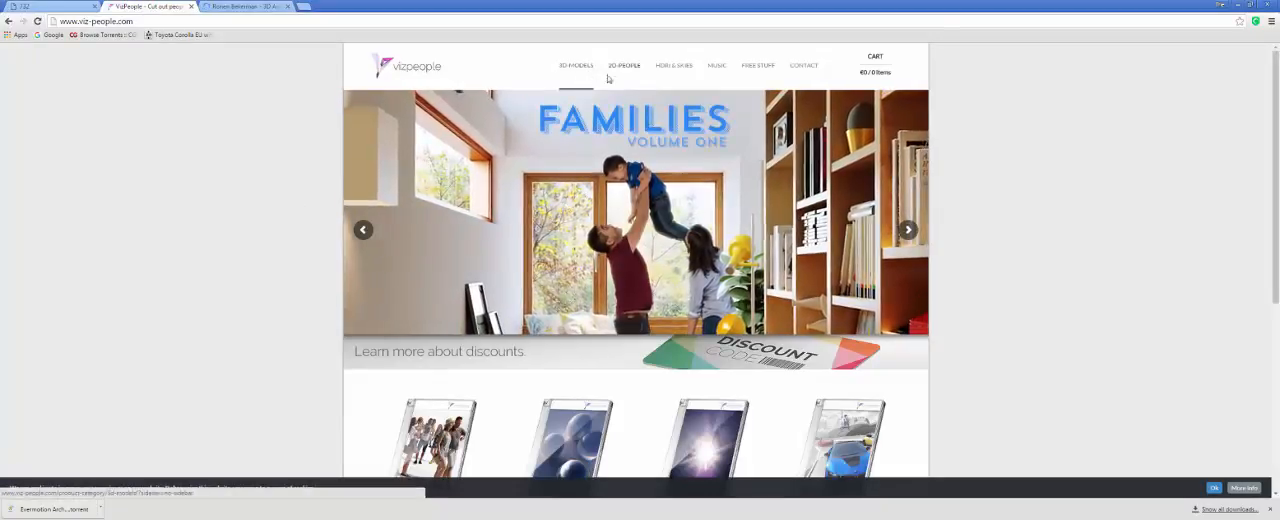
{"action": "mouse_move", "coordinate": [640, 90]}
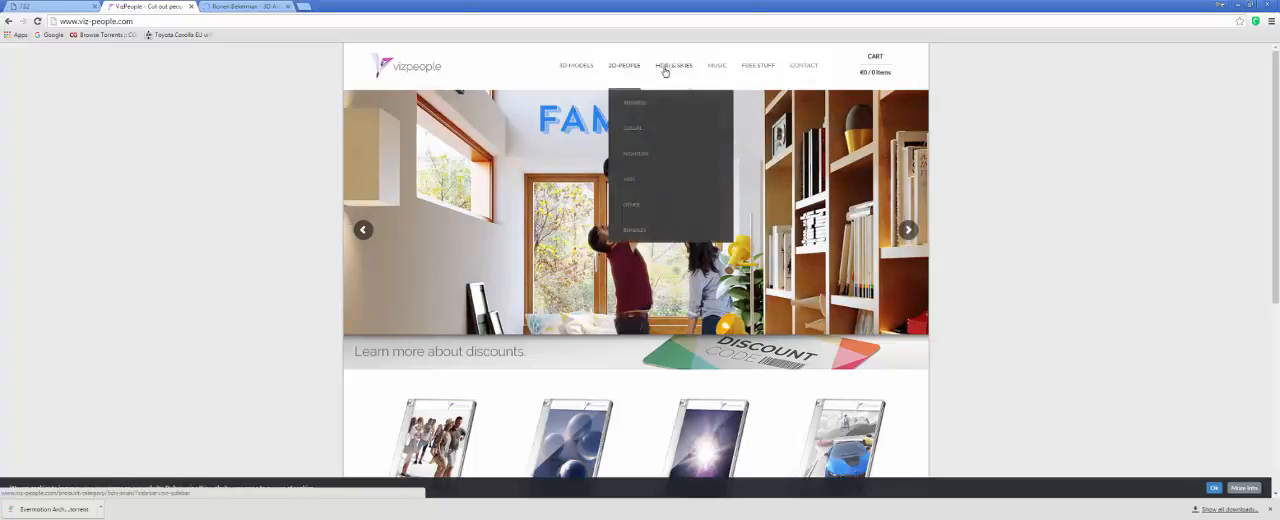
{"action": "scroll", "coordinate": [298, 212], "scroll_direction": "down", "scroll_amount": 3}
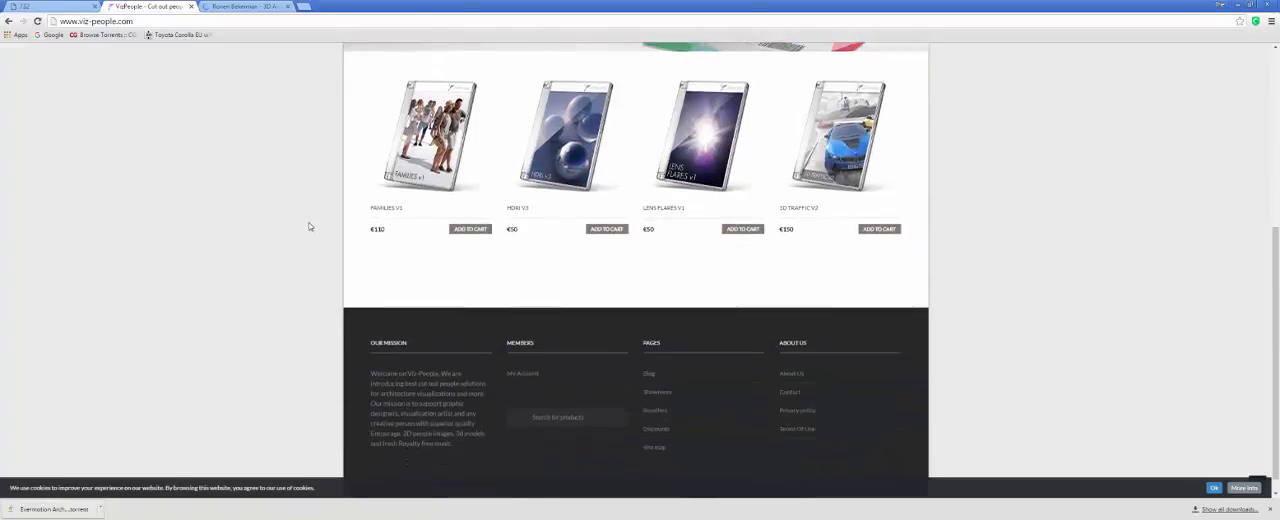
{"action": "scroll", "coordinate": [310, 227], "scroll_direction": "up", "scroll_amount": 3}
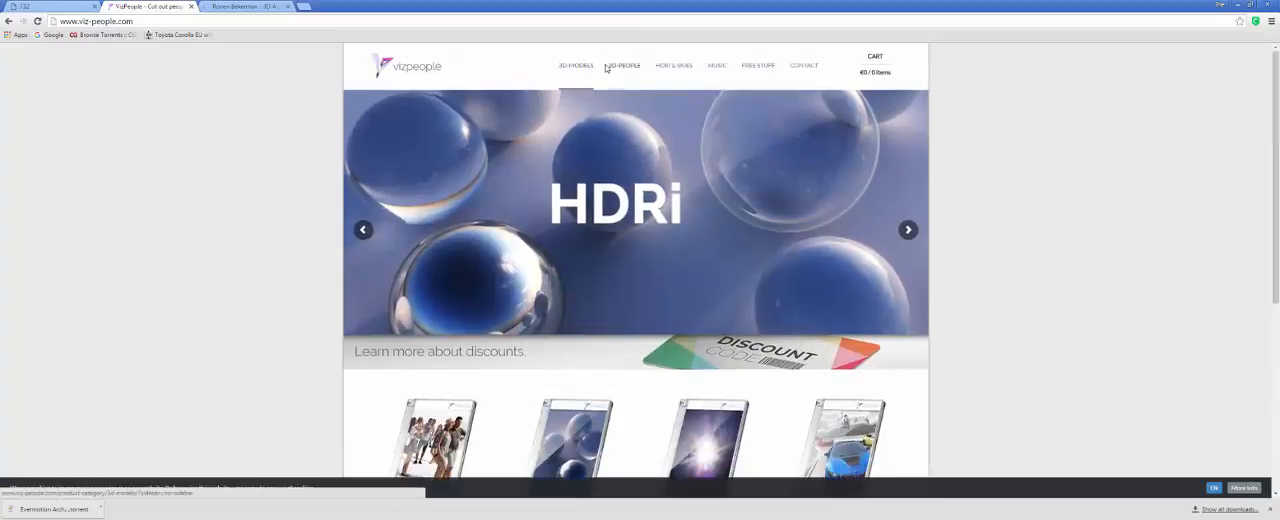
{"action": "mouse_move", "coordinate": [767, 70]}
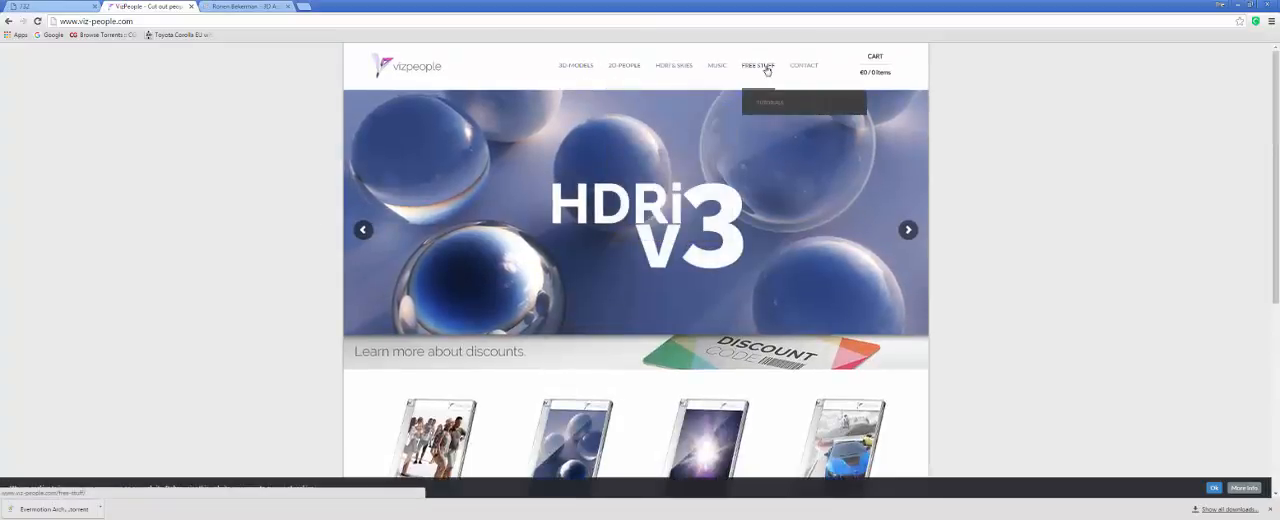
{"action": "left_click", "coordinate": [762, 104]}
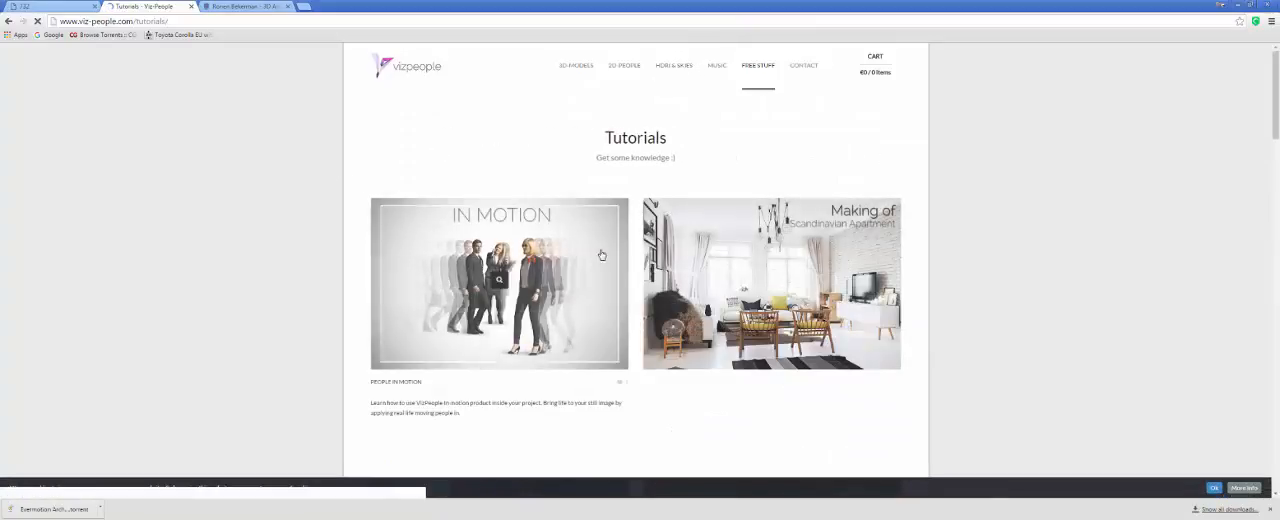
{"action": "scroll", "coordinate": [820, 267], "scroll_direction": "down", "scroll_amount": 4}
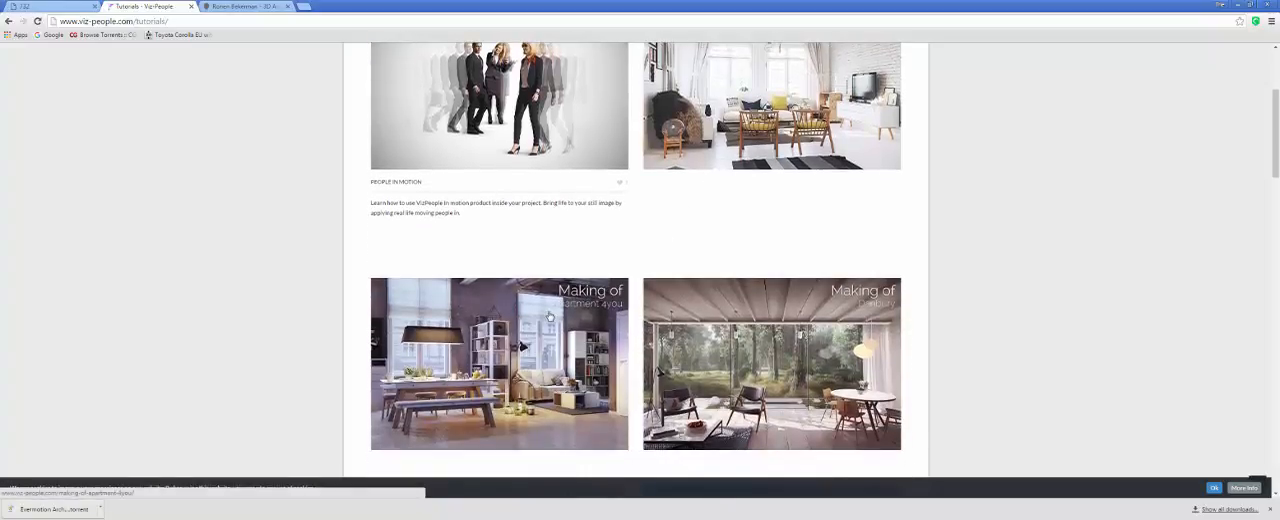
Switch to the Ronen Bekerman blog and look over its featured articles and its tutorial and freebie sections.
{"action": "key", "text": "ctrl+Tab"}
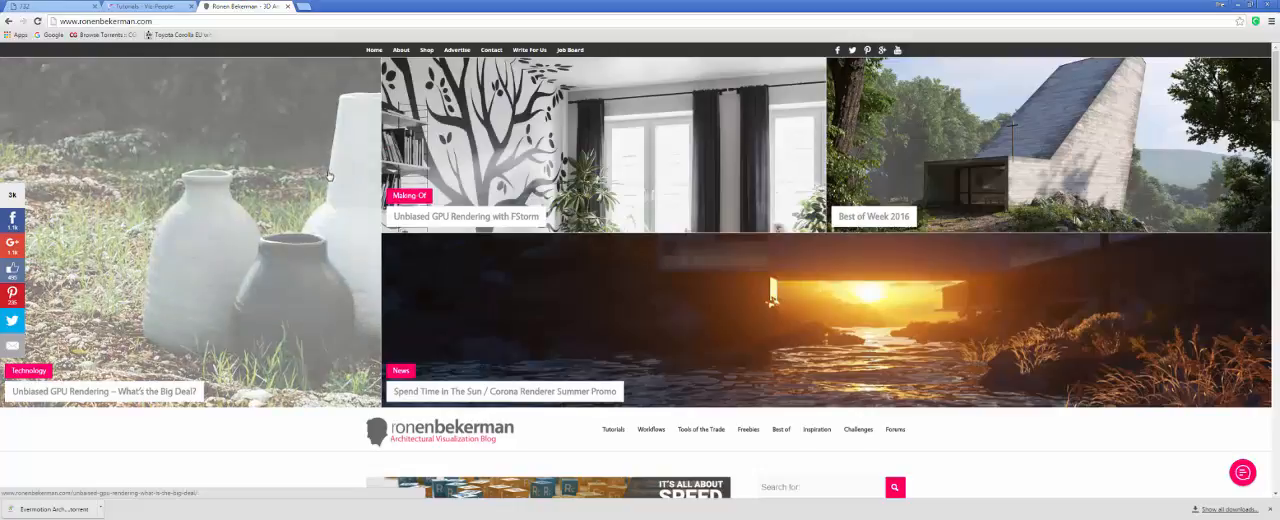
{"action": "scroll", "coordinate": [330, 180], "scroll_direction": "down", "scroll_amount": 1}
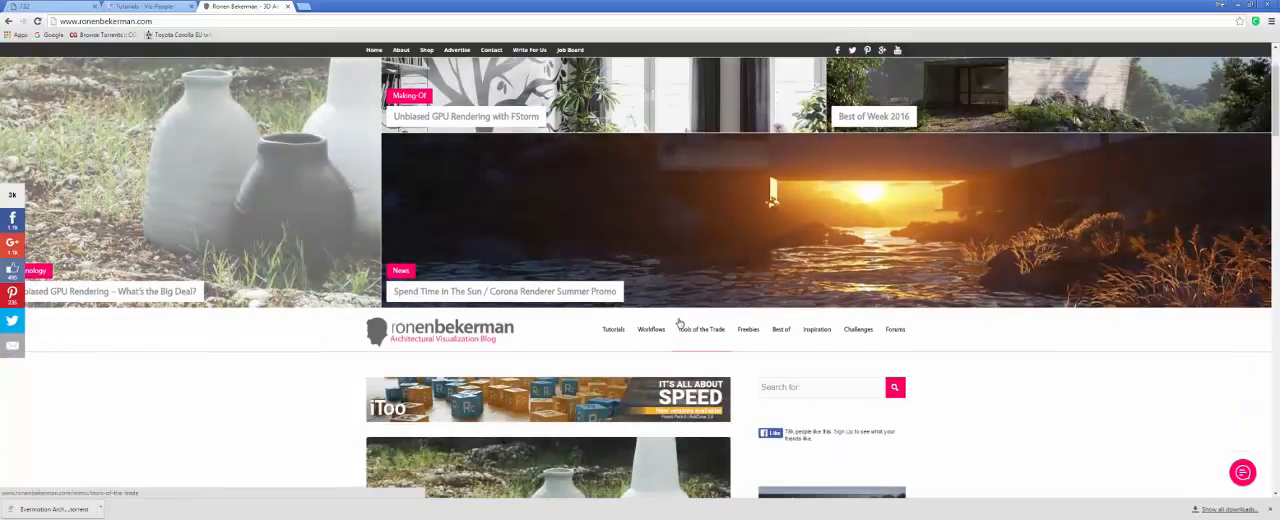
{"action": "mouse_move", "coordinate": [612, 334]}
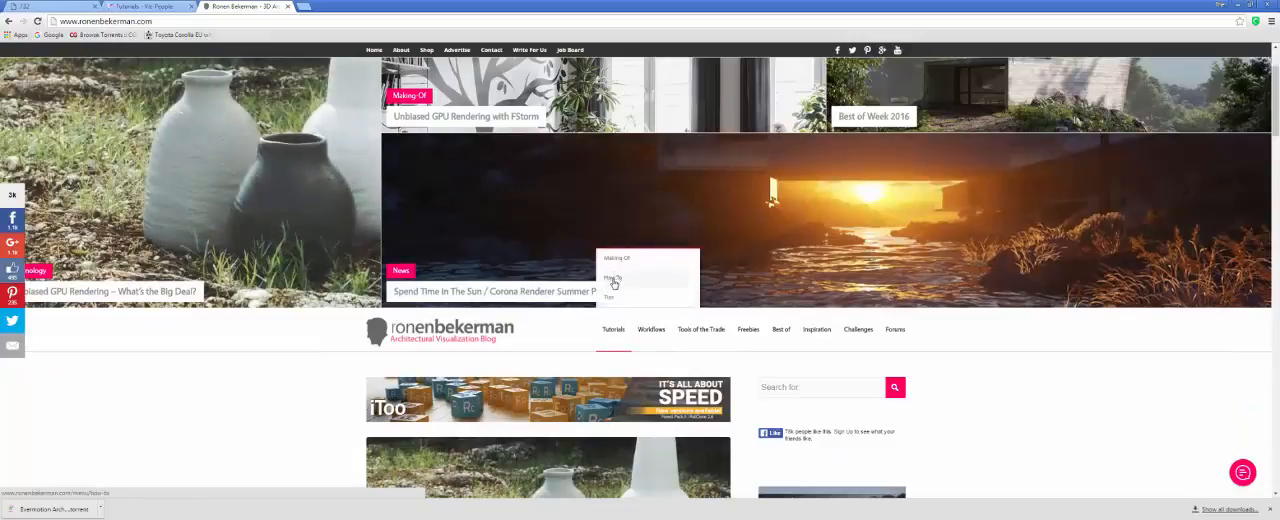
{"action": "mouse_move", "coordinate": [781, 330]}
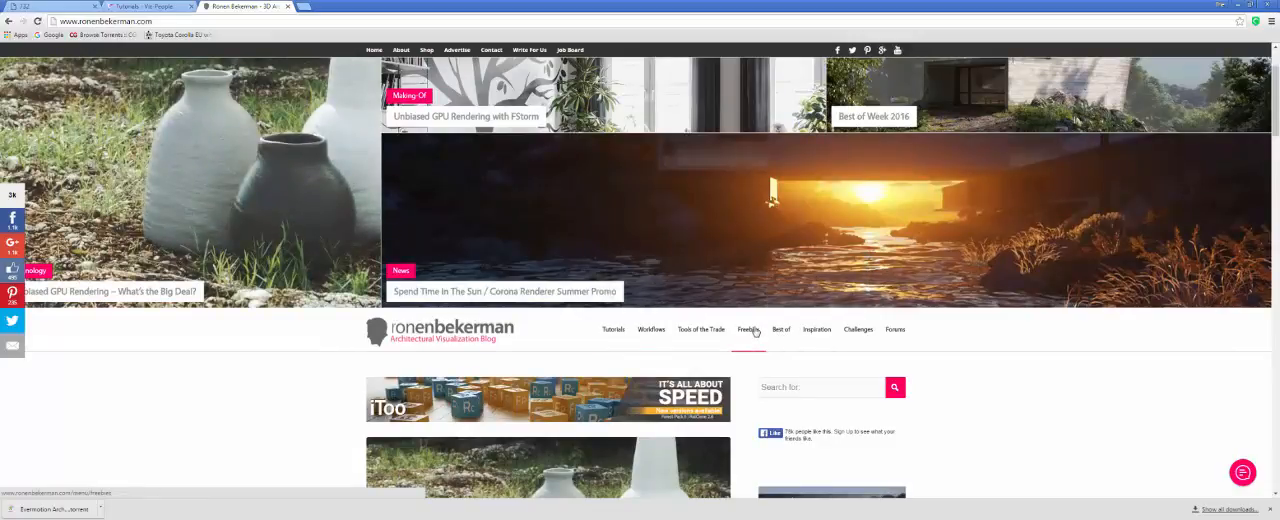
{"action": "scroll", "coordinate": [545, 256], "scroll_direction": "down", "scroll_amount": 5}
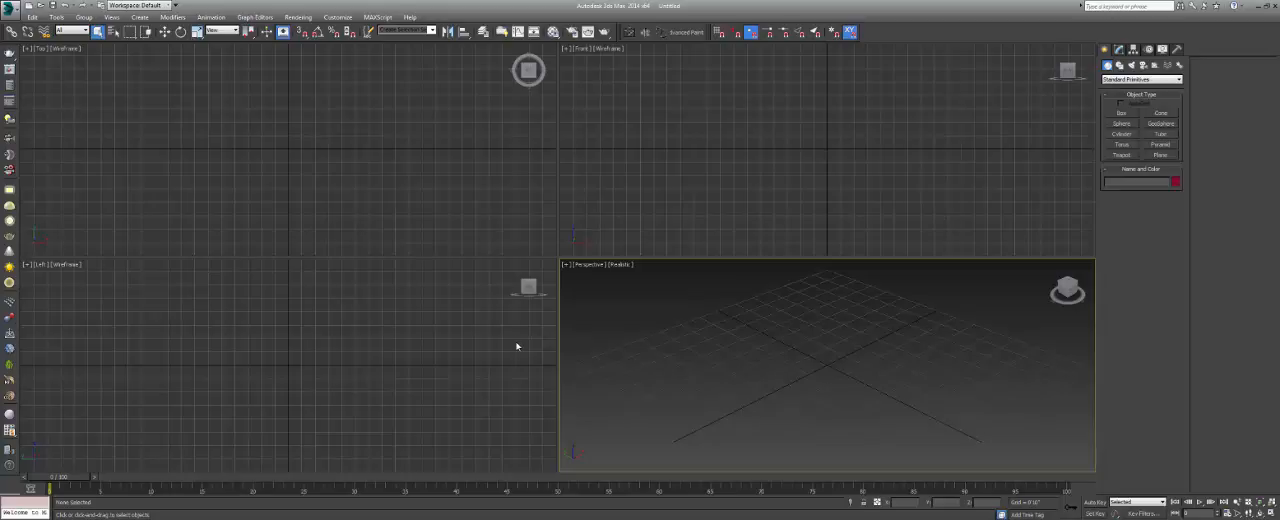
{"action": "left_click", "coordinate": [528, 157]}
{"action": "left_click", "coordinate": [637, 203]}
{"action": "left_click", "coordinate": [478, 326]}
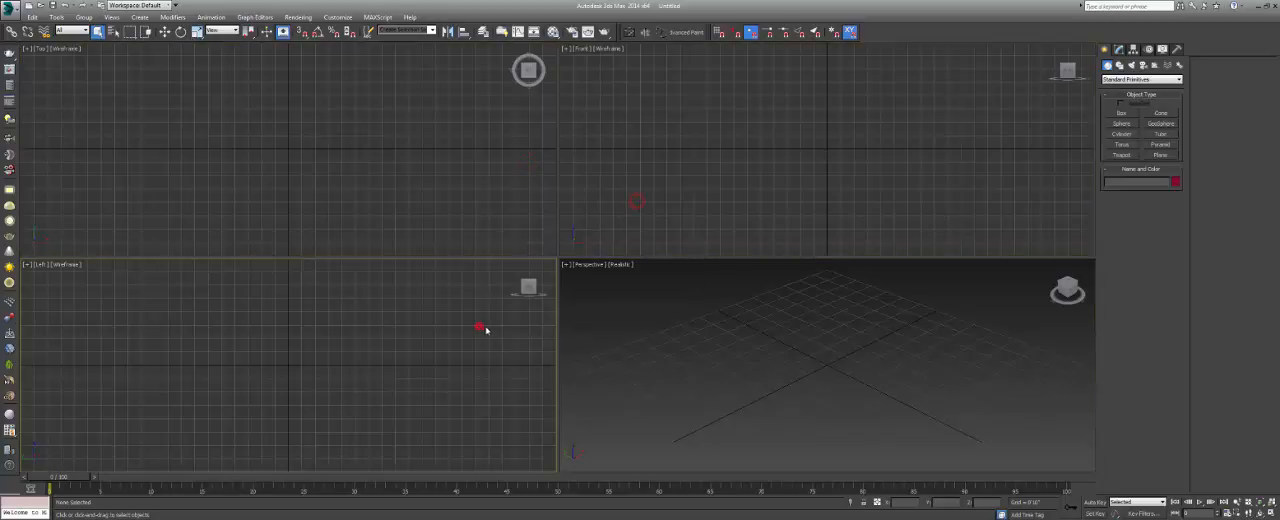
{"action": "left_click", "coordinate": [577, 337]}
{"action": "left_click", "coordinate": [521, 359]}
{"action": "left_click", "coordinate": [512, 220]}
{"action": "left_click", "coordinate": [609, 209]}
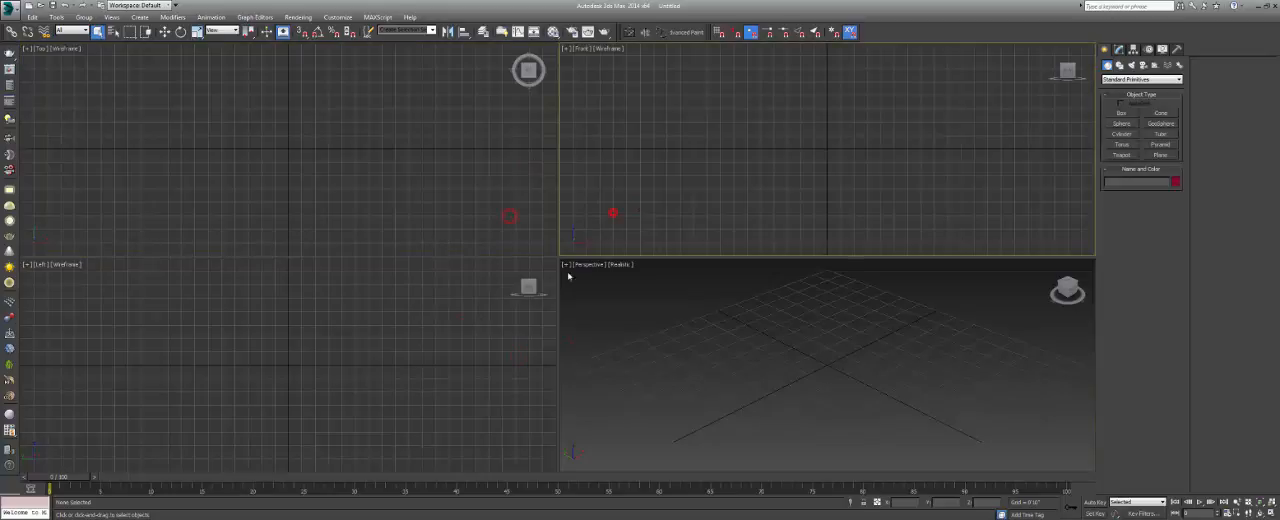
{"action": "left_click", "coordinate": [477, 339]}
{"action": "left_click", "coordinate": [636, 344]}
{"action": "left_click", "coordinate": [617, 211]}
{"action": "left_click", "coordinate": [504, 228]}
{"action": "left_click", "coordinate": [501, 318]}
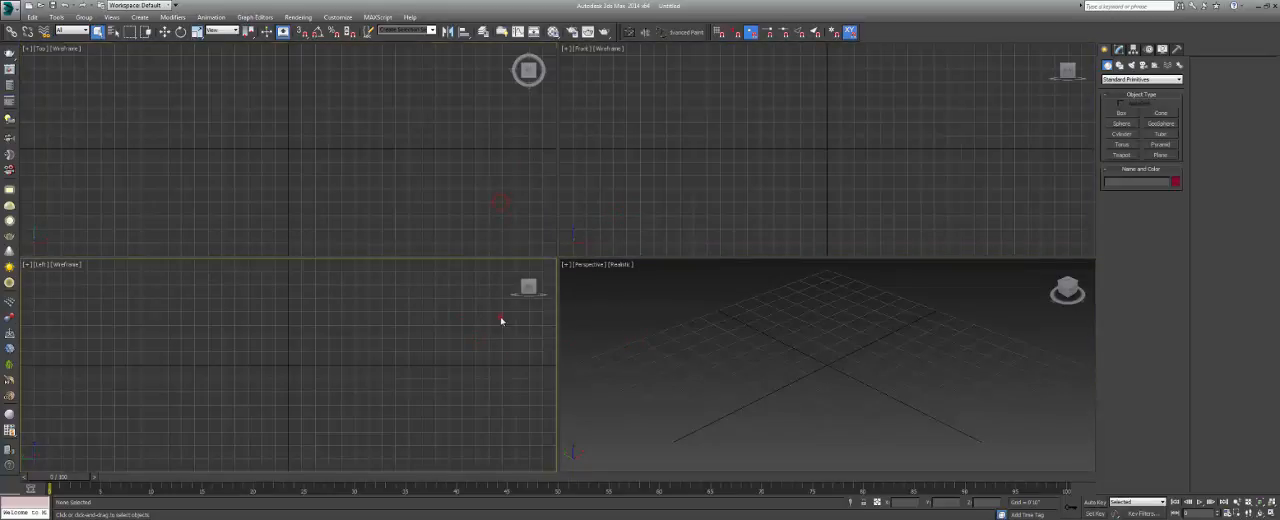
{"action": "left_click", "coordinate": [612, 313]}
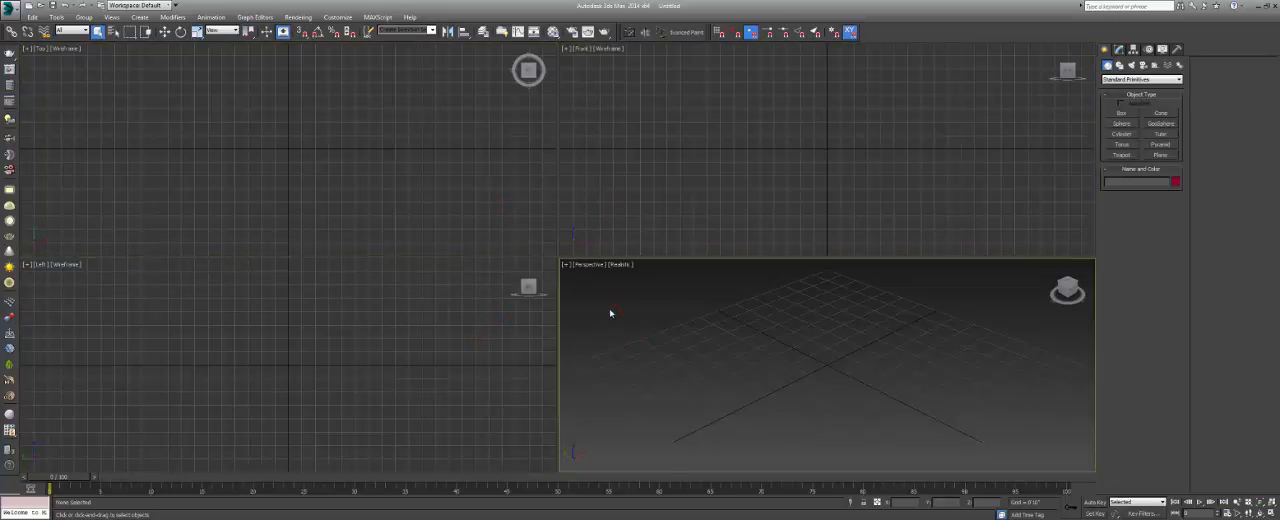
{"action": "left_click", "coordinate": [597, 214]}
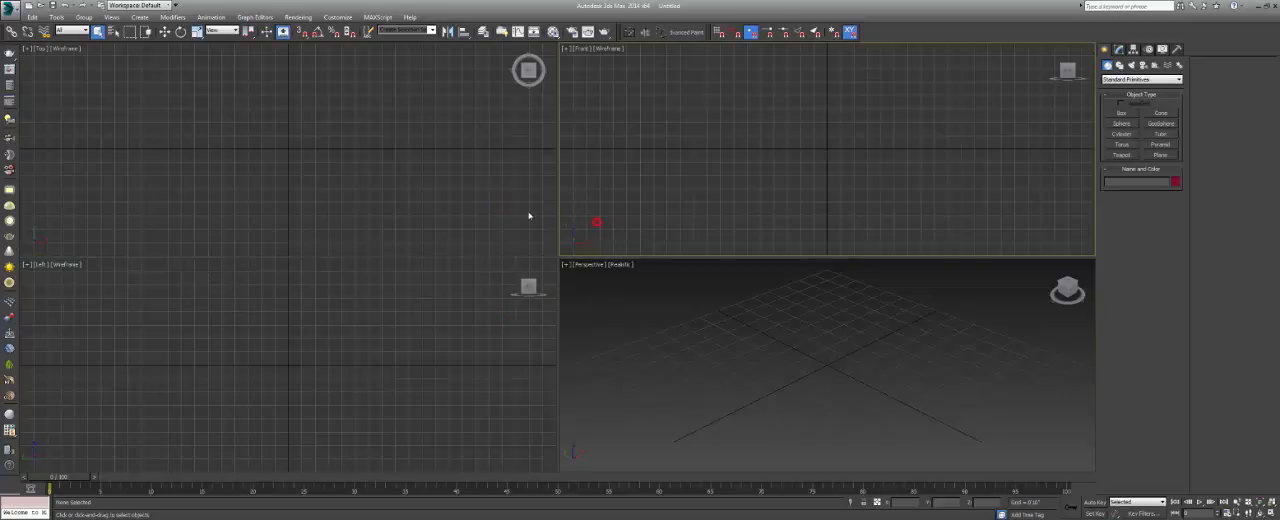
{"action": "left_click", "coordinate": [526, 209]}
{"action": "left_click", "coordinate": [497, 337]}
{"action": "left_click", "coordinate": [579, 328]}
{"action": "left_click", "coordinate": [593, 214]}
{"action": "left_click", "coordinate": [538, 214]}
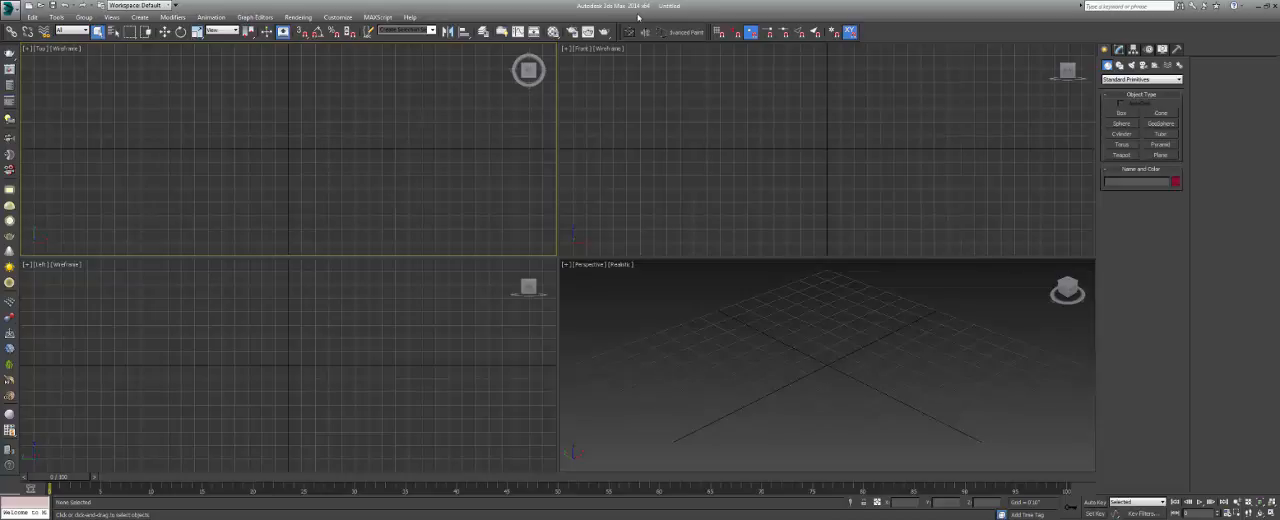
{"action": "left_click", "coordinate": [648, 109]}
{"action": "left_click", "coordinate": [458, 151]}
Assign Corona 1.4 as the production renderer in the Render Setup and close the dialog.
{"action": "left_click", "coordinate": [298, 17]}
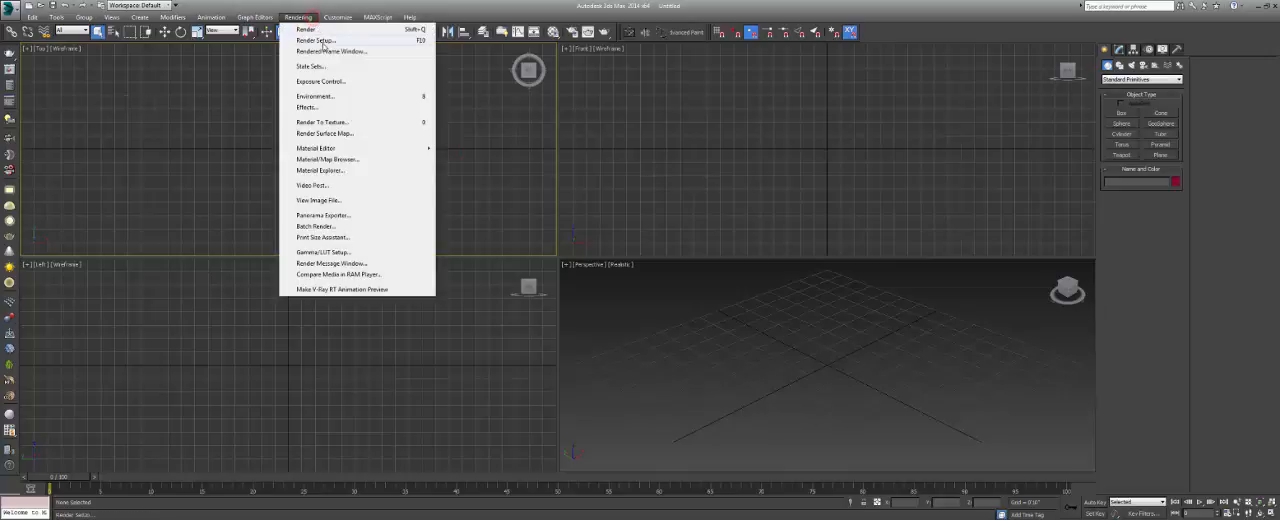
{"action": "left_click", "coordinate": [323, 41]}
{"action": "left_click_drag", "start_coordinate": [498, 116], "coordinate": [516, 115]}
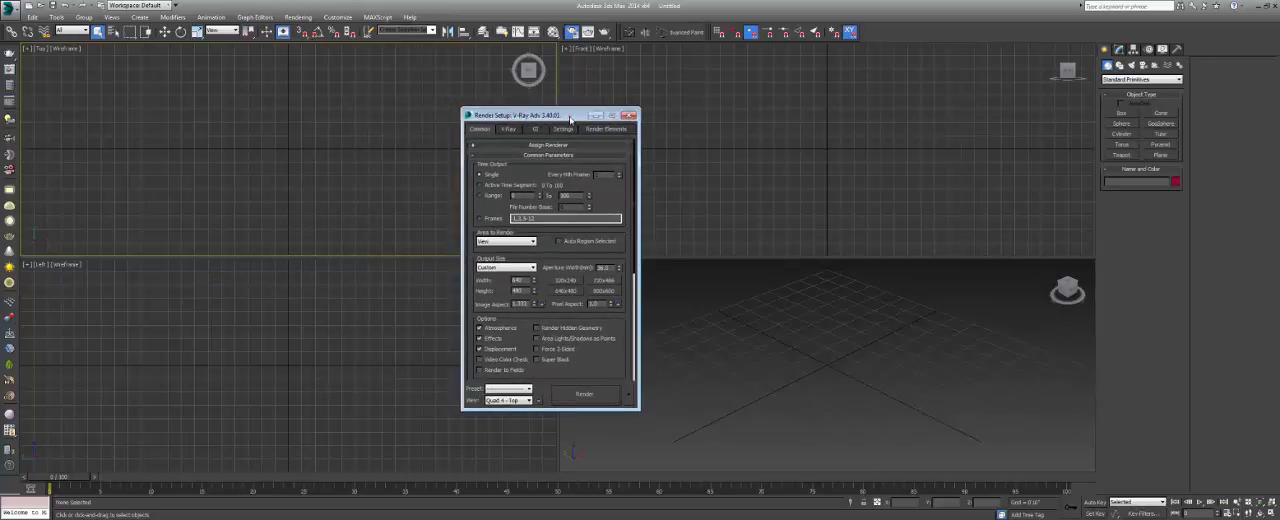
{"action": "left_click_drag", "start_coordinate": [534, 116], "coordinate": [550, 132]}
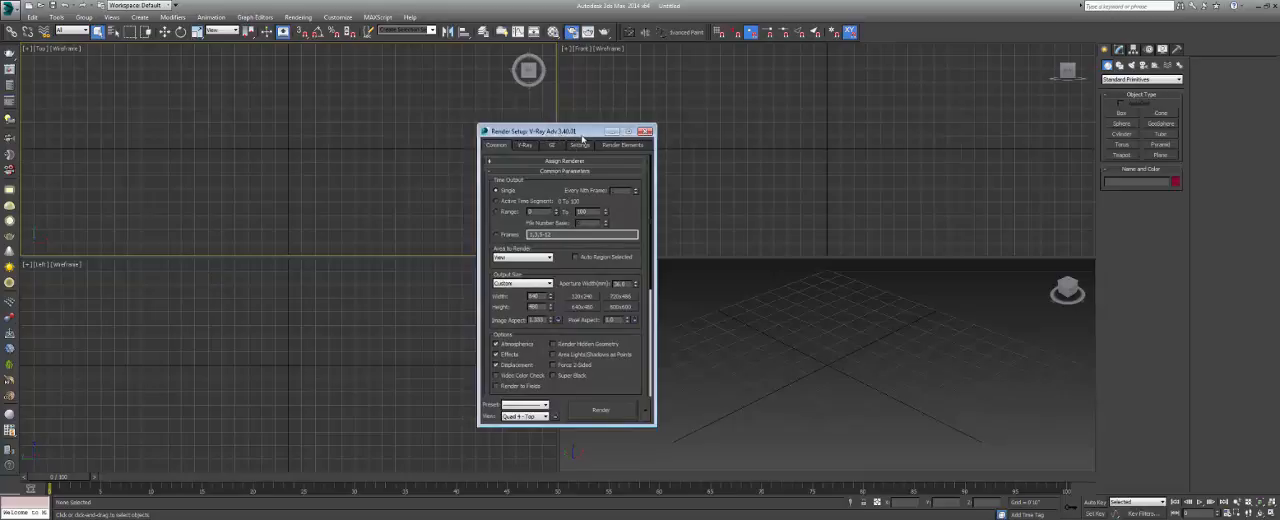
{"action": "left_click", "coordinate": [582, 162]}
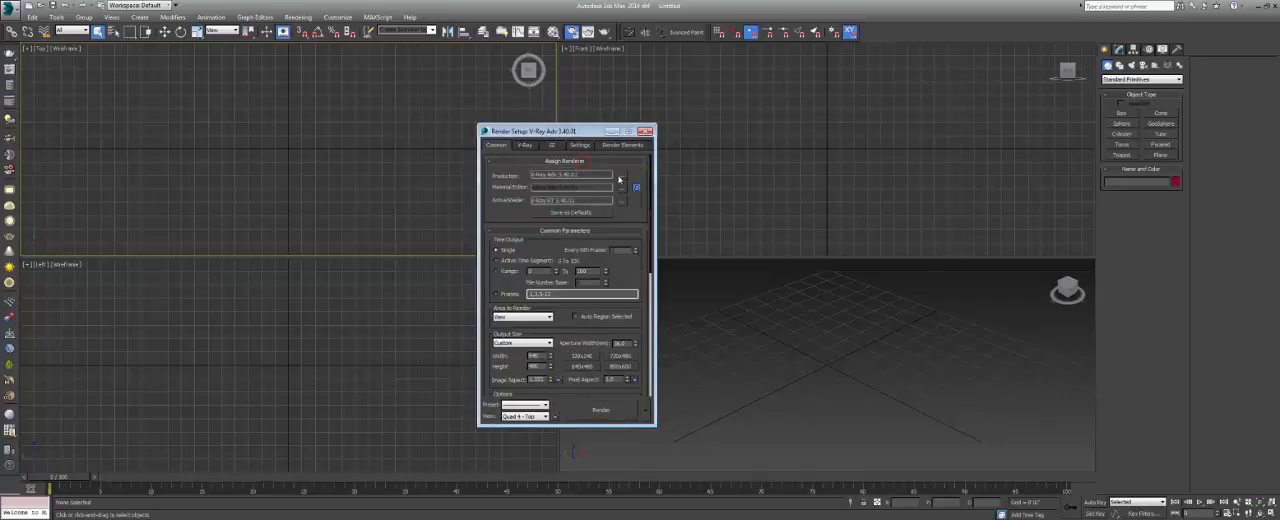
{"action": "left_click", "coordinate": [620, 176]}
{"action": "left_click", "coordinate": [518, 214]}
{"action": "double_click", "coordinate": [518, 214]}
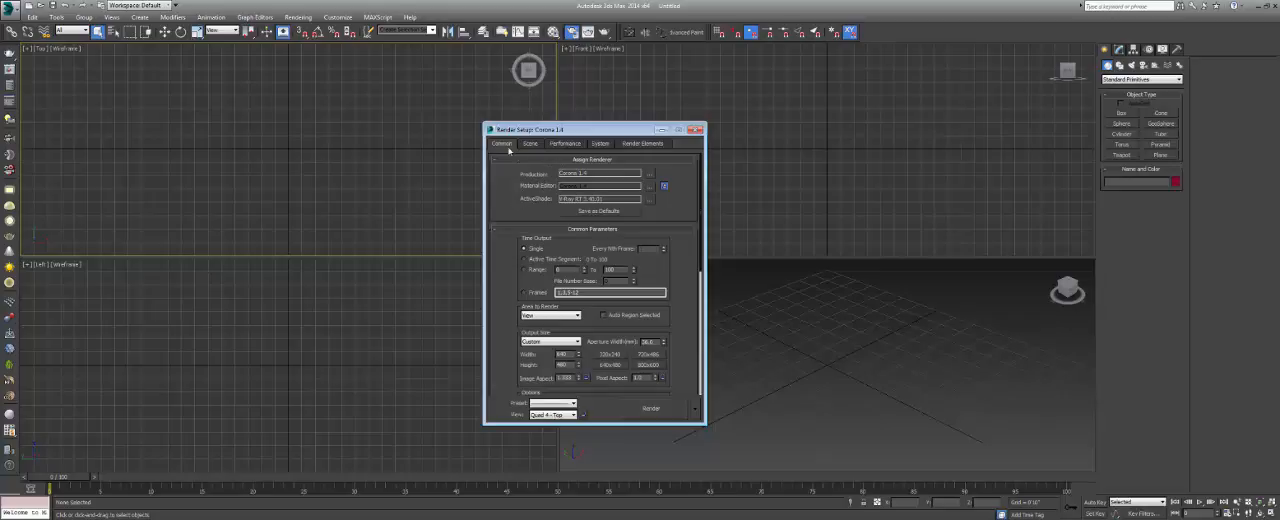
{"action": "left_click_drag", "start_coordinate": [568, 130], "coordinate": [542, 153]}
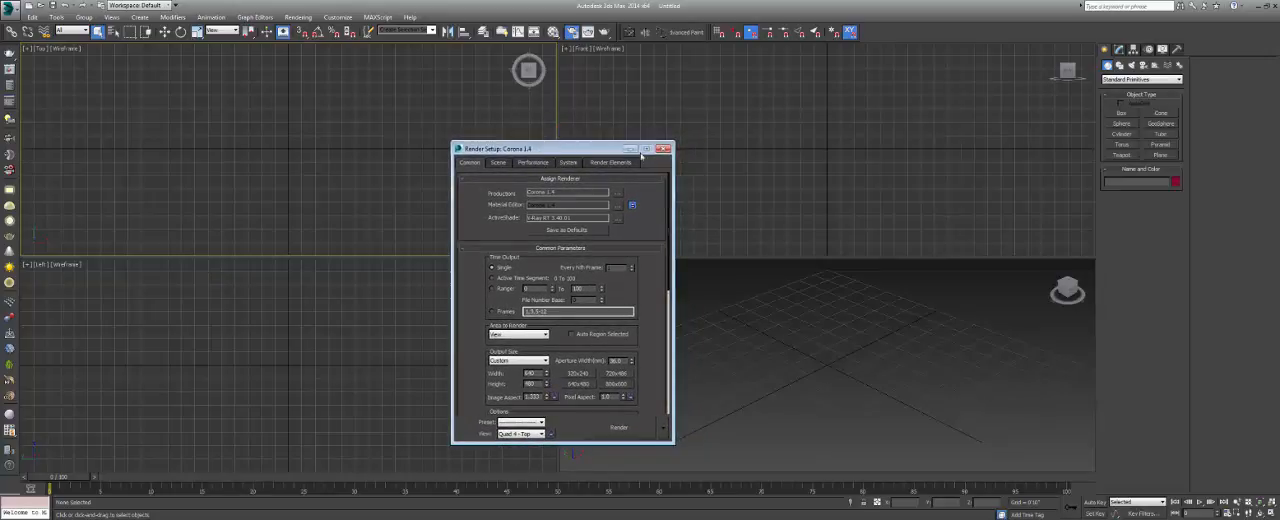
{"action": "left_click", "coordinate": [662, 148]}
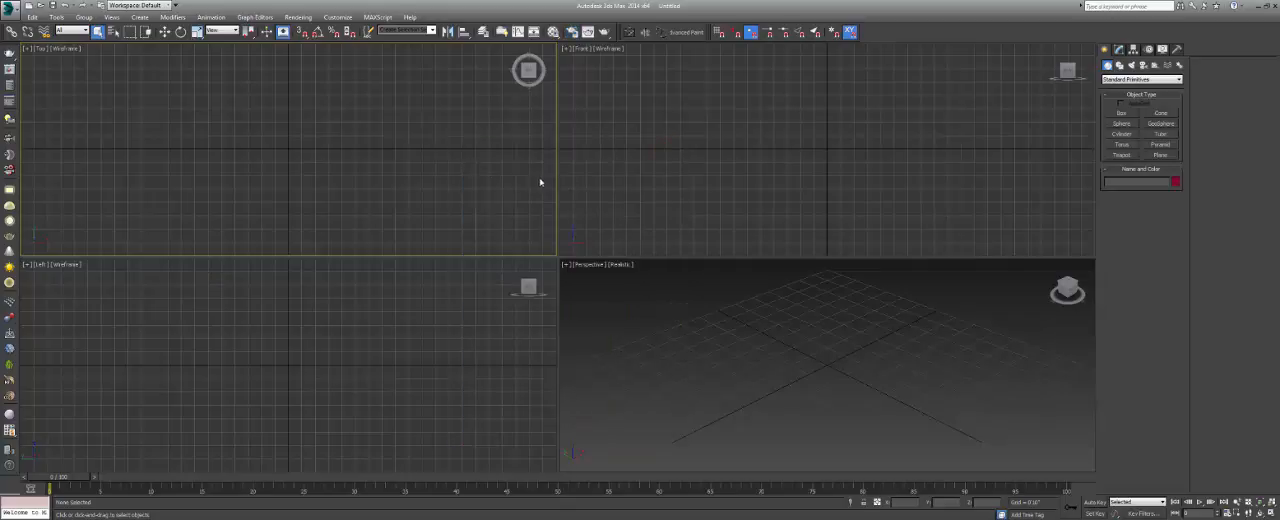
{"action": "left_click", "coordinate": [574, 180]}
{"action": "left_click", "coordinate": [491, 291]}
{"action": "left_click", "coordinate": [586, 294]}
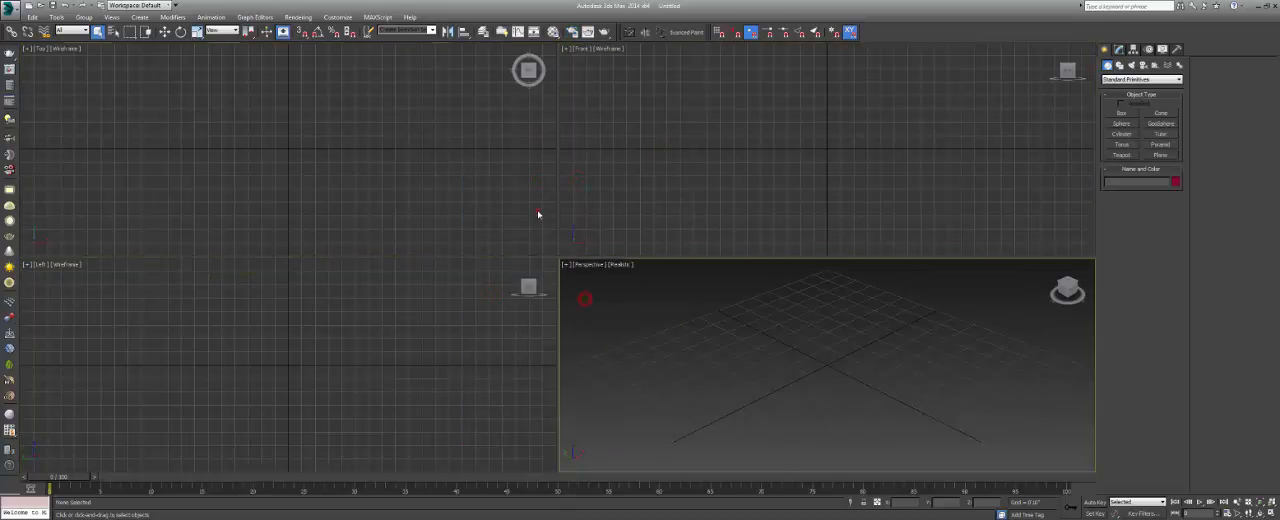
{"action": "left_click", "coordinate": [537, 211]}
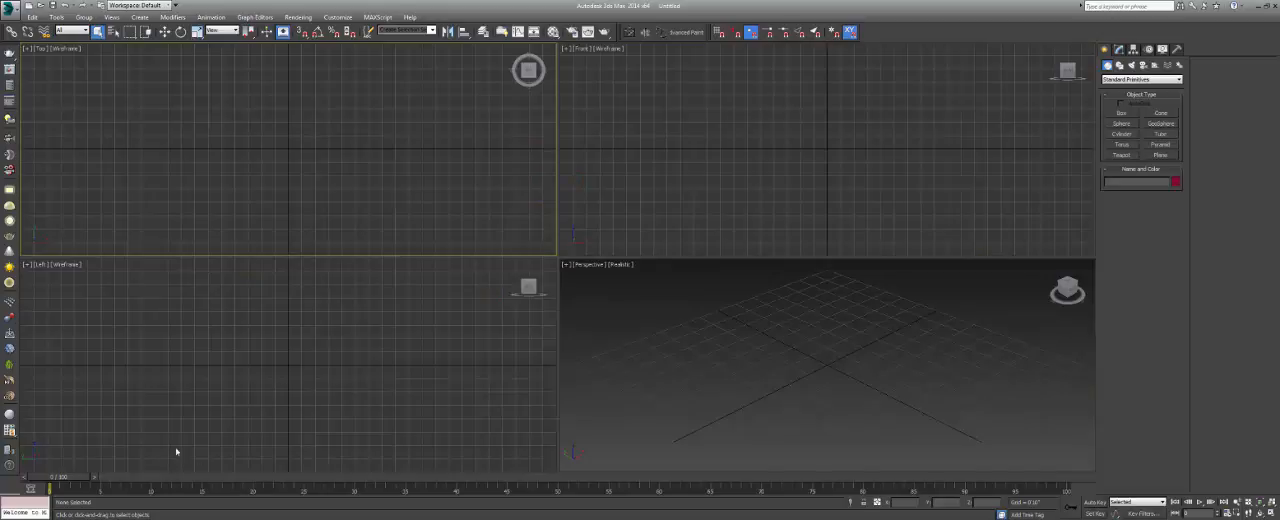
Launch SketchUp Pro with a new untitled model.
{"action": "key", "text": "super"}
{"action": "left_click", "coordinate": [65, 258]}
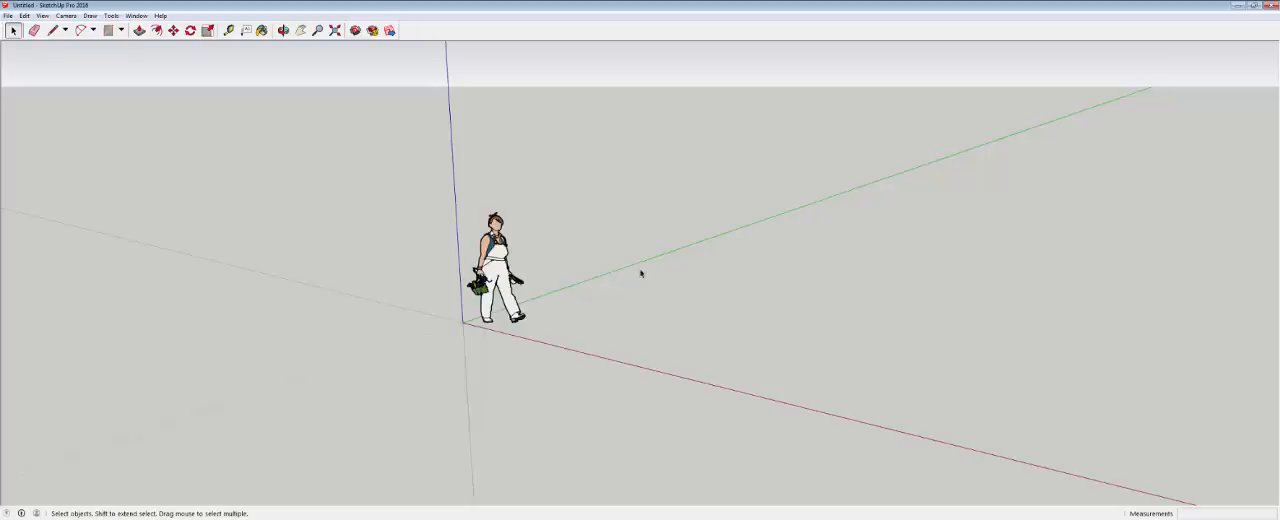
Switch to 3ds Max and activate the Top, Front, Left and Perspective viewports one after another.
{"action": "mouse_move", "coordinate": [640, 271]}
{"action": "middle_mouse_down"}
{"action": "mouse_move", "coordinate": [454, 277]}
{"action": "mouse_move", "coordinate": [604, 199]}
{"action": "mouse_move", "coordinate": [603, 224]}
{"action": "mouse_move", "coordinate": [529, 263]}
{"action": "middle_mouse_up"}
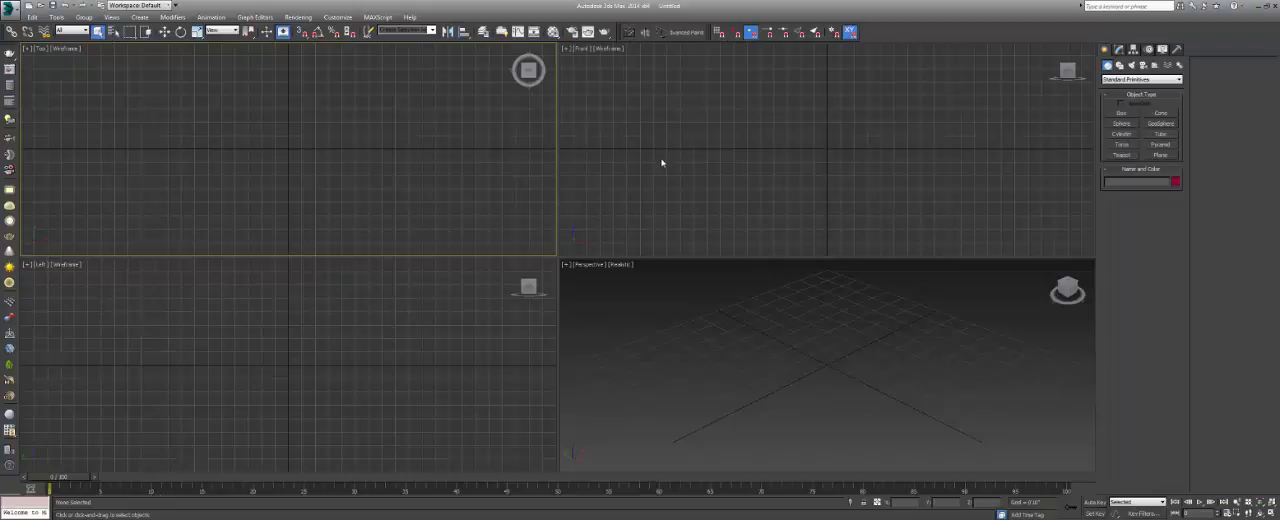
{"action": "left_click", "coordinate": [661, 160]}
{"action": "left_click", "coordinate": [634, 334]}
{"action": "left_click", "coordinate": [506, 334]}
{"action": "left_click", "coordinate": [494, 200]}
{"action": "left_click", "coordinate": [713, 211]}
{"action": "left_click", "coordinate": [677, 338]}
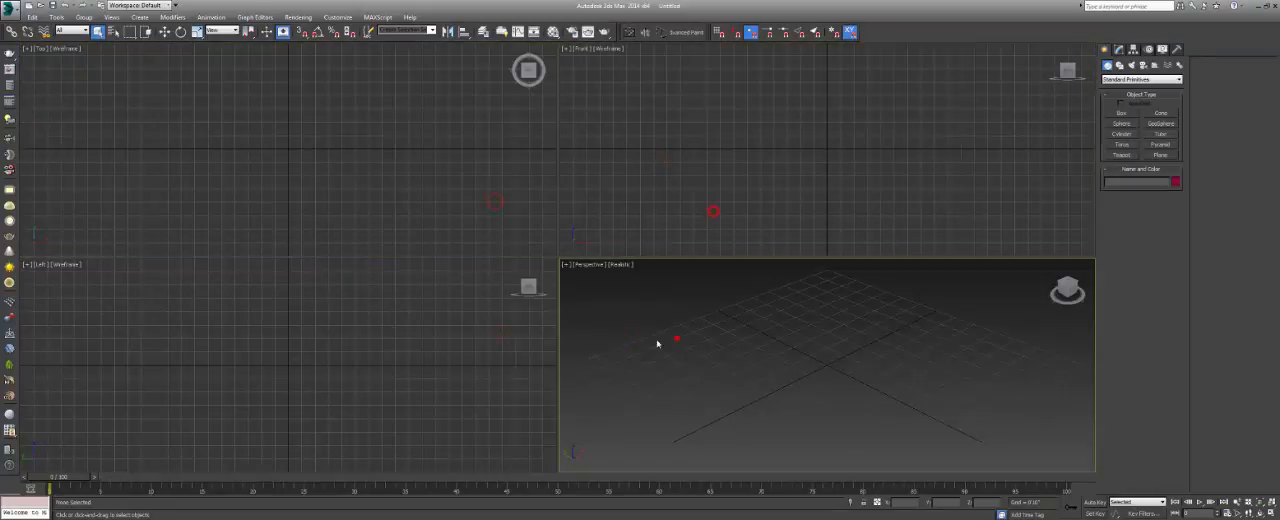
{"action": "left_click", "coordinate": [523, 345]}
{"action": "left_click", "coordinate": [509, 197]}
{"action": "left_click", "coordinate": [691, 211]}
{"action": "left_click", "coordinate": [674, 337]}
{"action": "left_click", "coordinate": [460, 334]}
{"action": "left_click", "coordinate": [467, 232]}
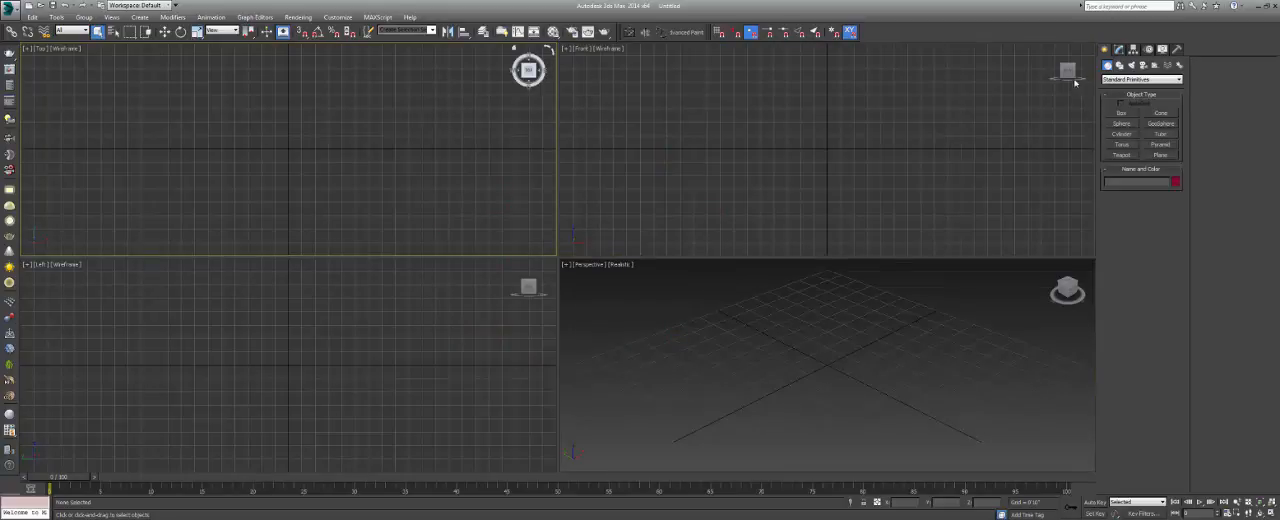
{"action": "left_click", "coordinate": [851, 332]}
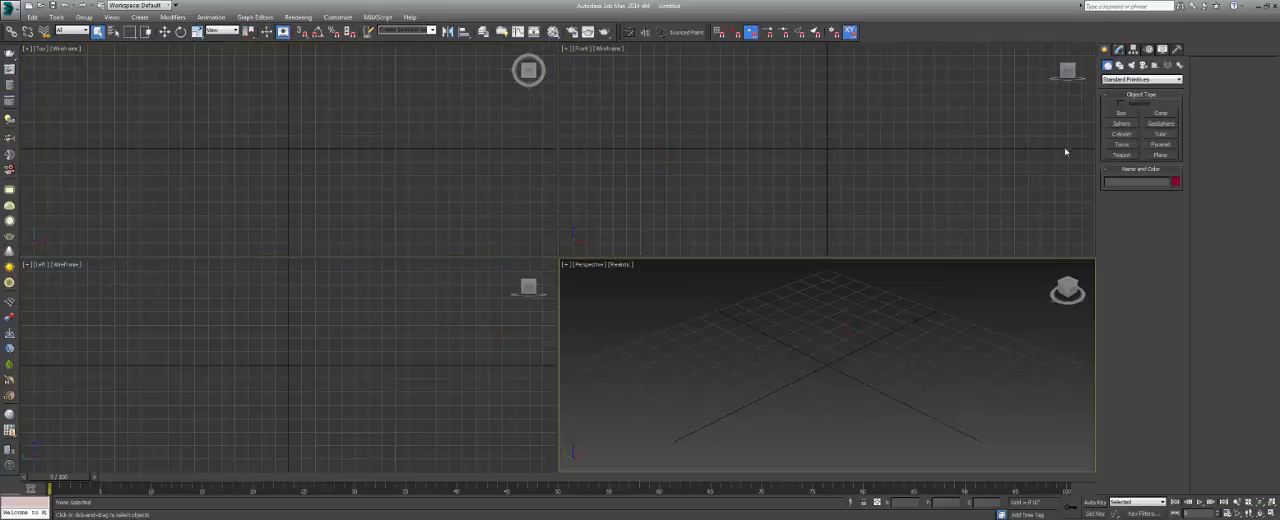
Create a Teapot primitive centred on the grid origin in the Top viewport.
{"action": "left_click", "coordinate": [1121, 155]}
{"action": "left_click_drag", "start_coordinate": [289, 148], "coordinate": [310, 186]}
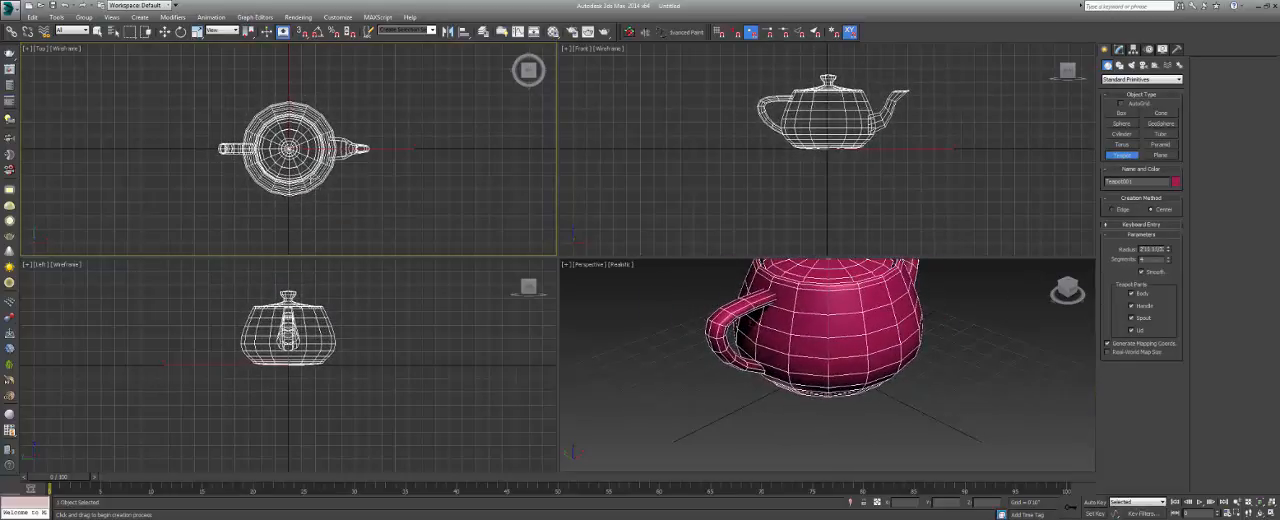
Frame the whole teapot in the Top, Left and Perspective viewports, and maximize and restore the Perspective viewport.
{"action": "middle_click_drag", "start_coordinate": [331, 185], "coordinate": [270, 181]}
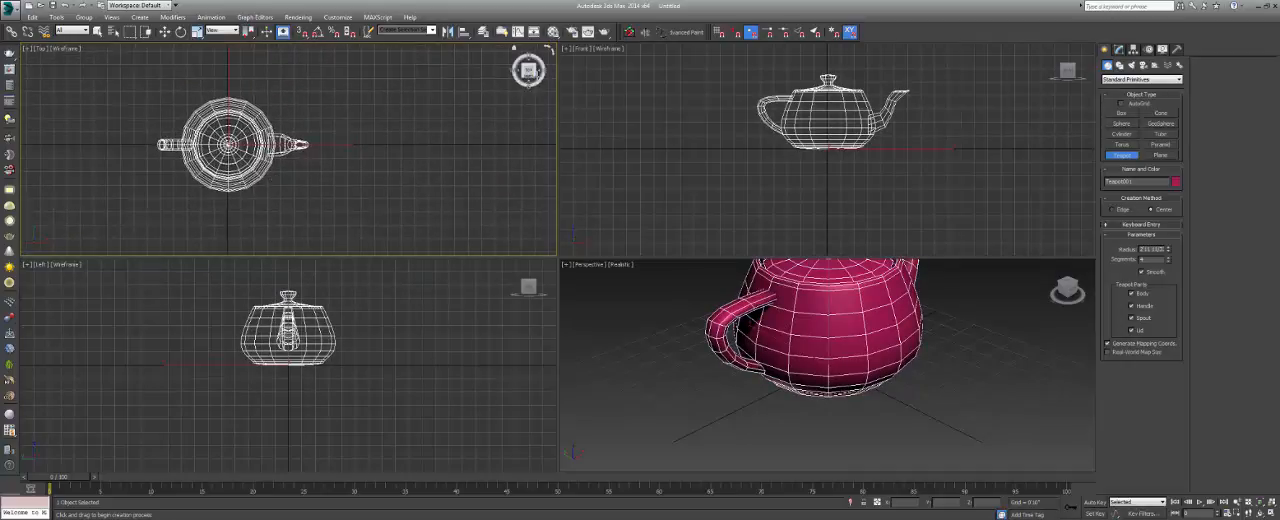
{"action": "middle_click_drag", "start_coordinate": [288, 328], "coordinate": [277, 344]}
{"action": "middle_click_drag", "start_coordinate": [722, 318], "coordinate": [683, 378]}
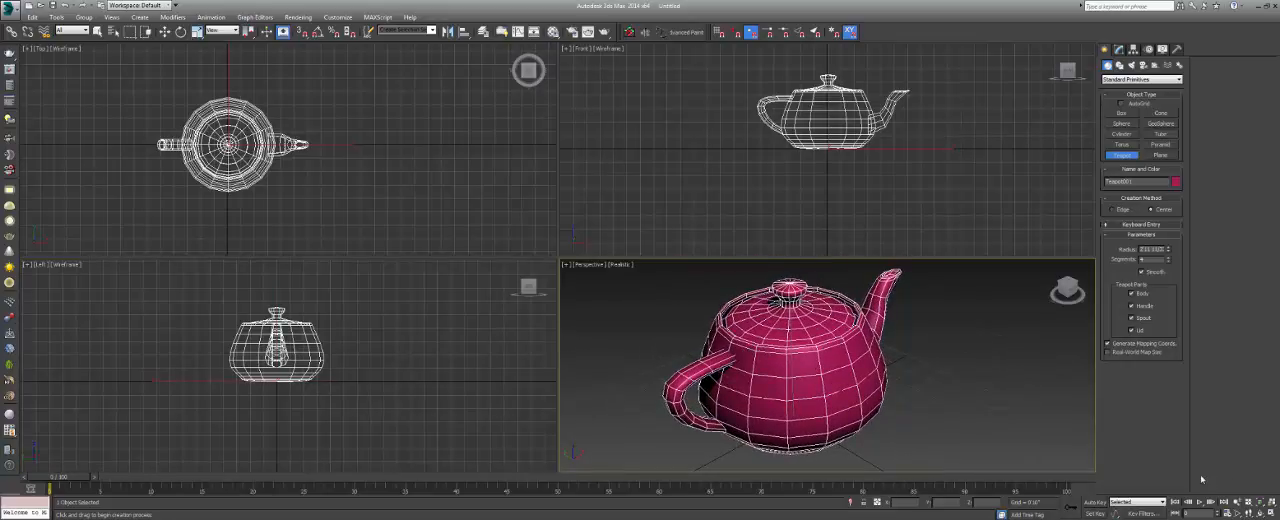
{"action": "left_click", "coordinate": [1268, 513]}
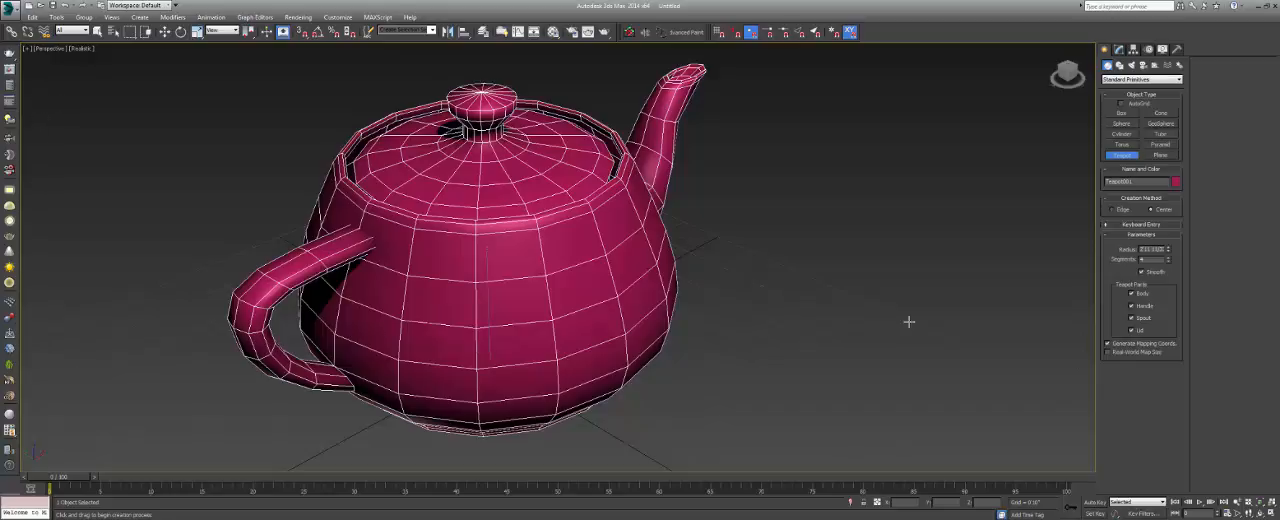
{"action": "left_click", "coordinate": [1268, 513]}
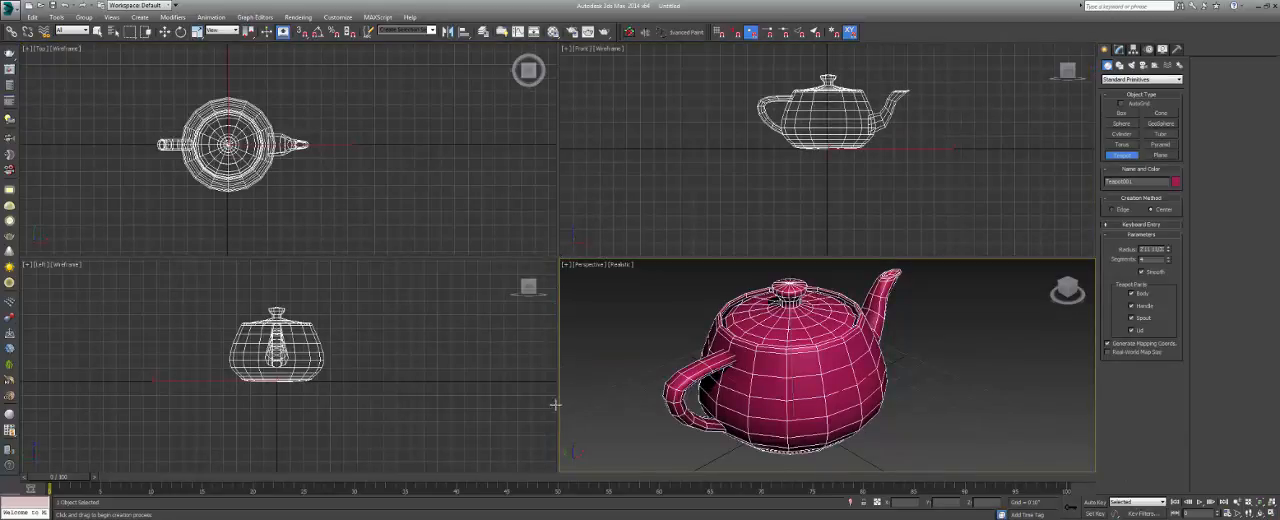
Activate the Top, Front and Perspective viewports in turn, and maximize and restore the Front viewport.
{"action": "left_click", "coordinate": [564, 463]}
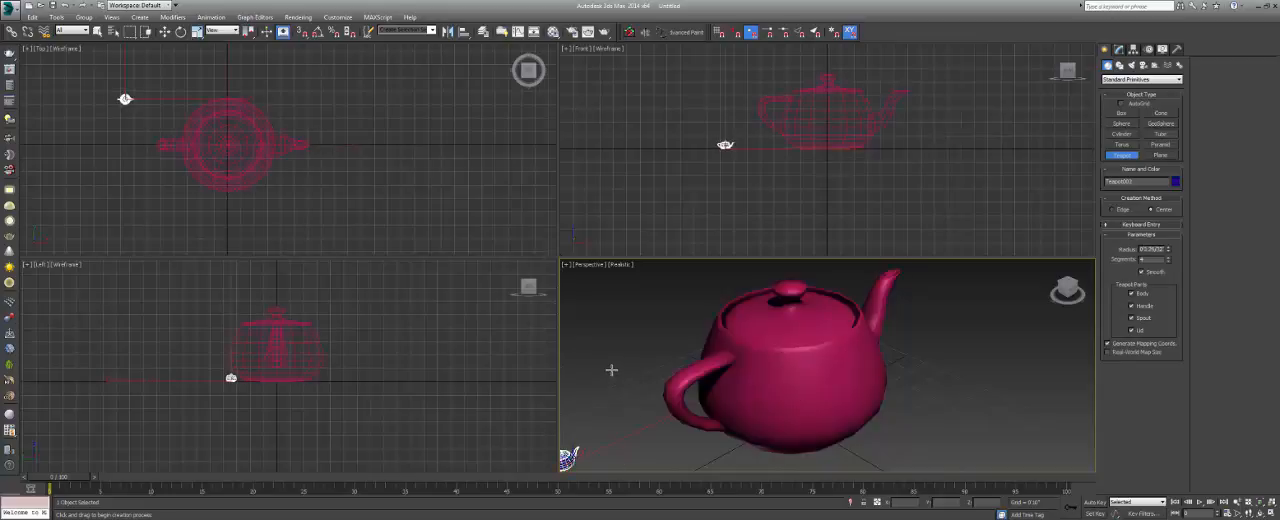
{"action": "key", "text": "Delete"}
{"action": "left_click", "coordinate": [456, 178]}
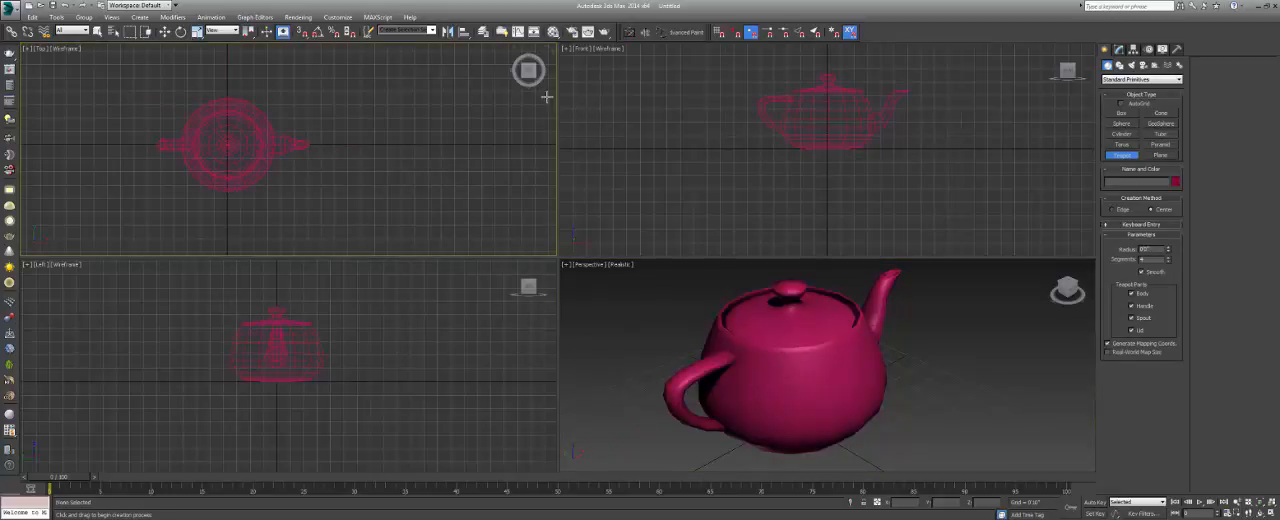
{"action": "left_click", "coordinate": [586, 176]}
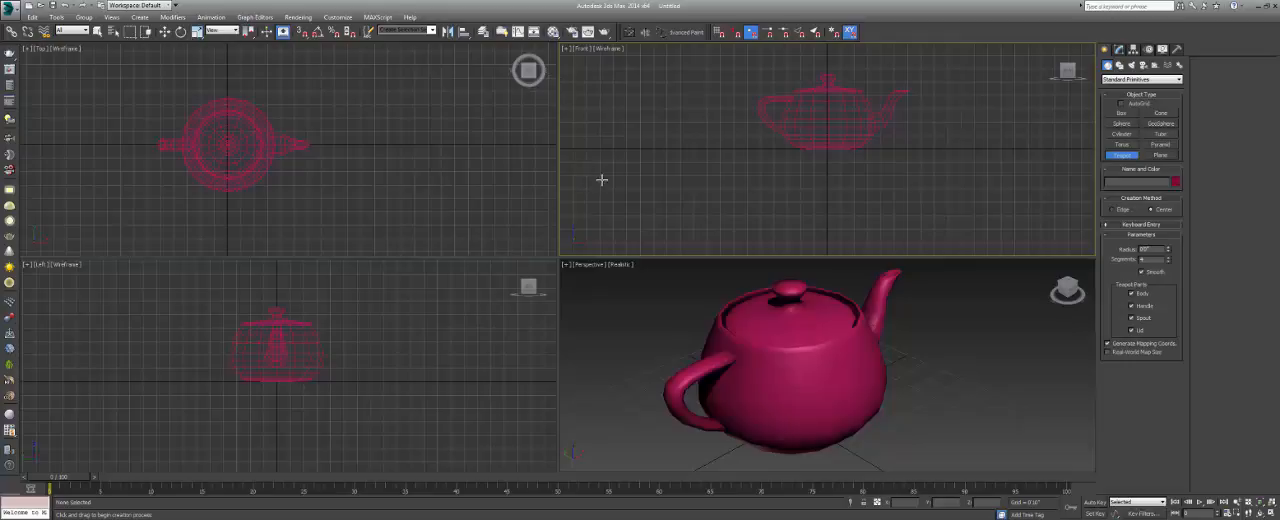
{"action": "left_click", "coordinate": [590, 302]}
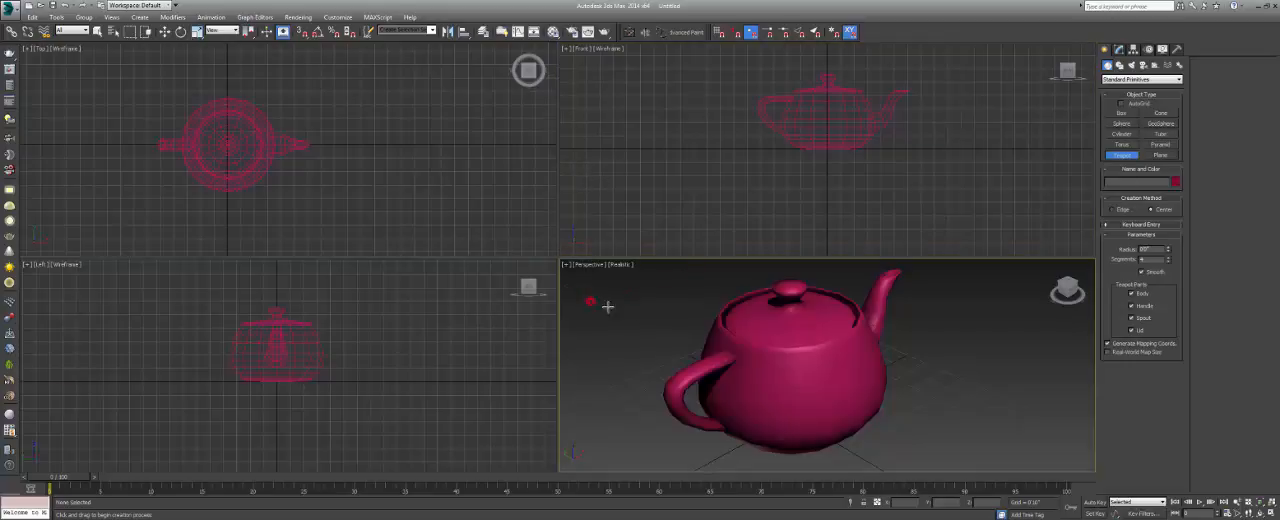
{"action": "left_click", "coordinate": [1036, 184]}
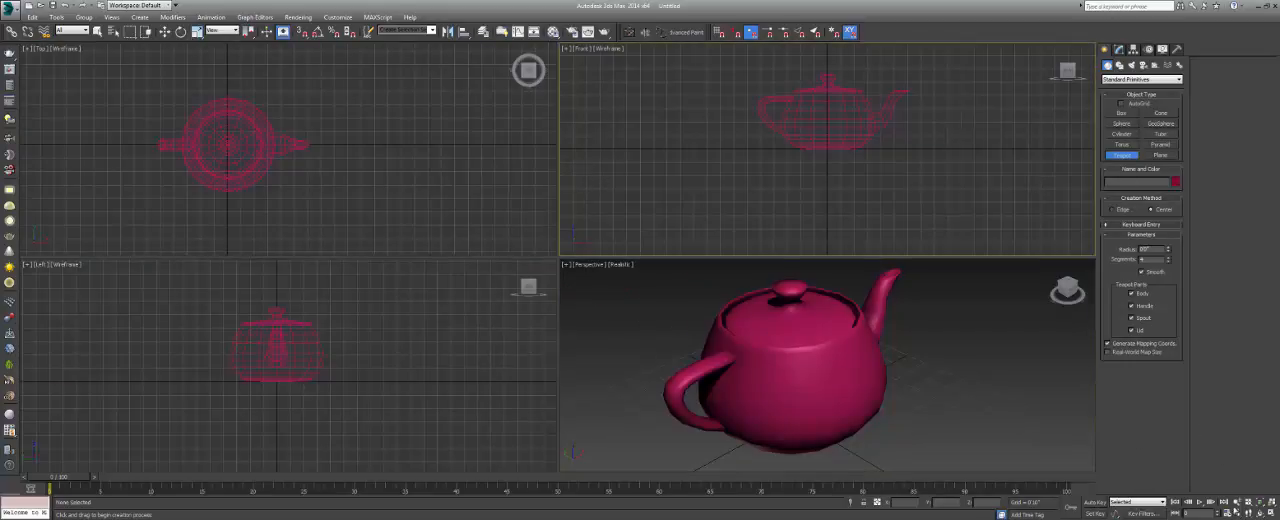
{"action": "key", "text": "alt+w"}
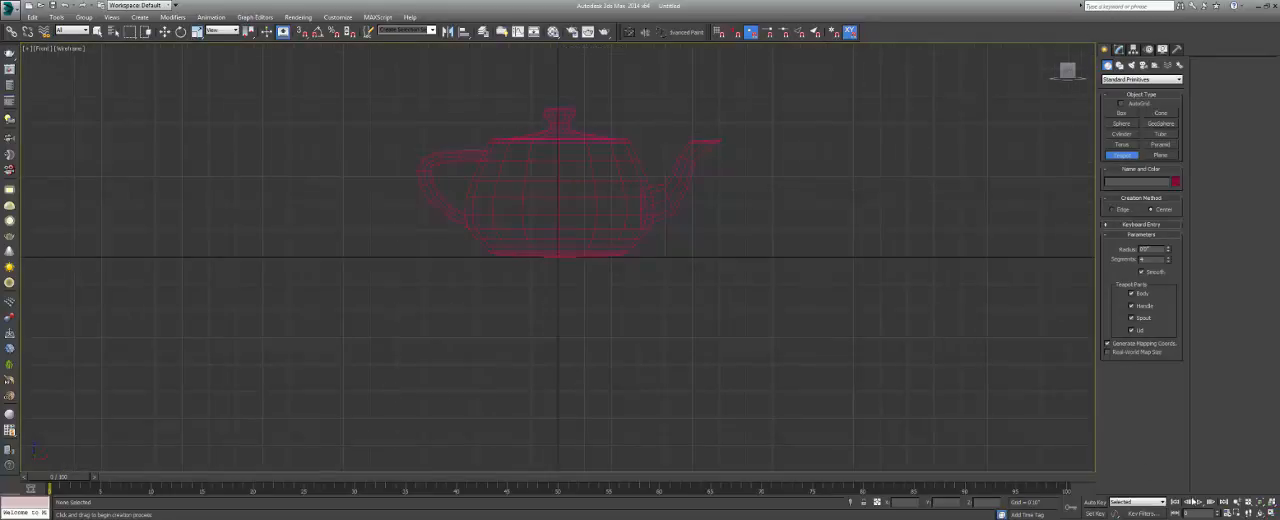
{"action": "left_click", "coordinate": [1270, 513]}
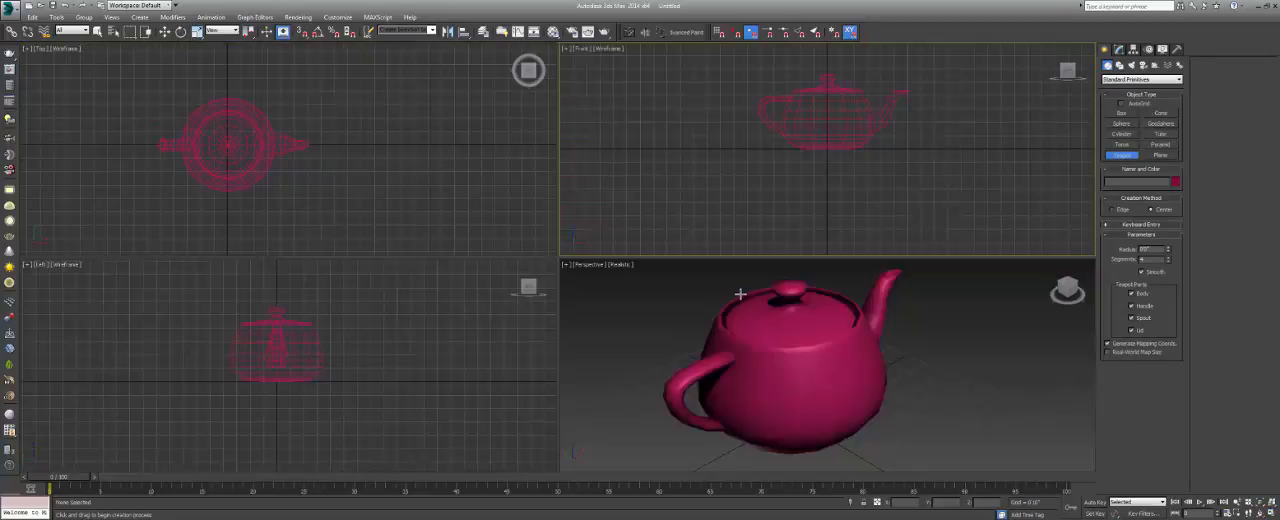
View the teapot in each viewport at full size, maximizing and restoring Perspective, Top, Front and Left, and Perspective again.
{"action": "left_click", "coordinate": [640, 289]}
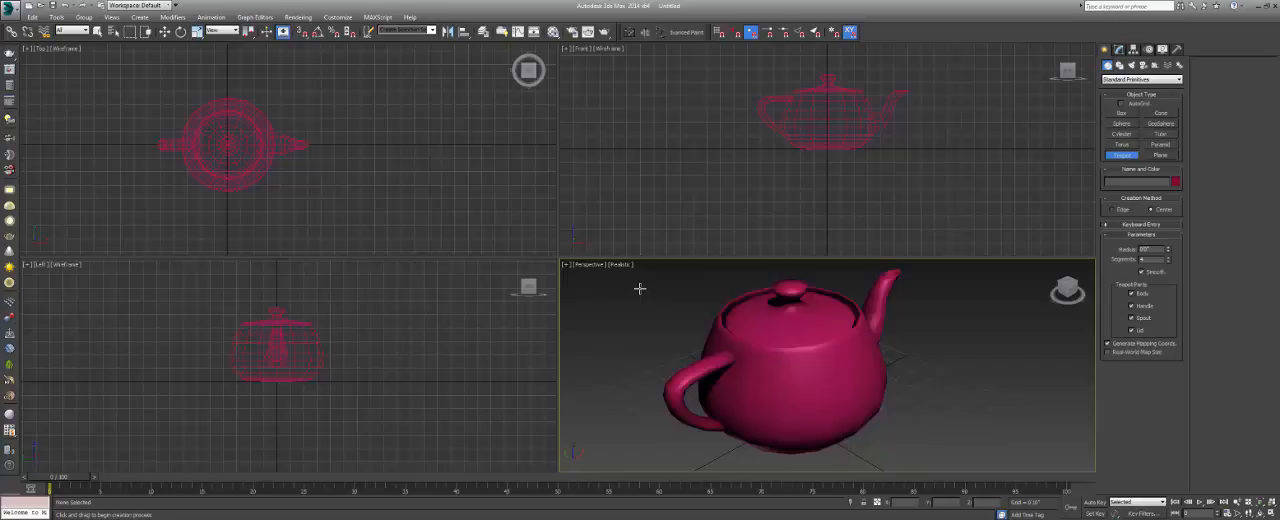
{"action": "key", "text": "alt+w"}
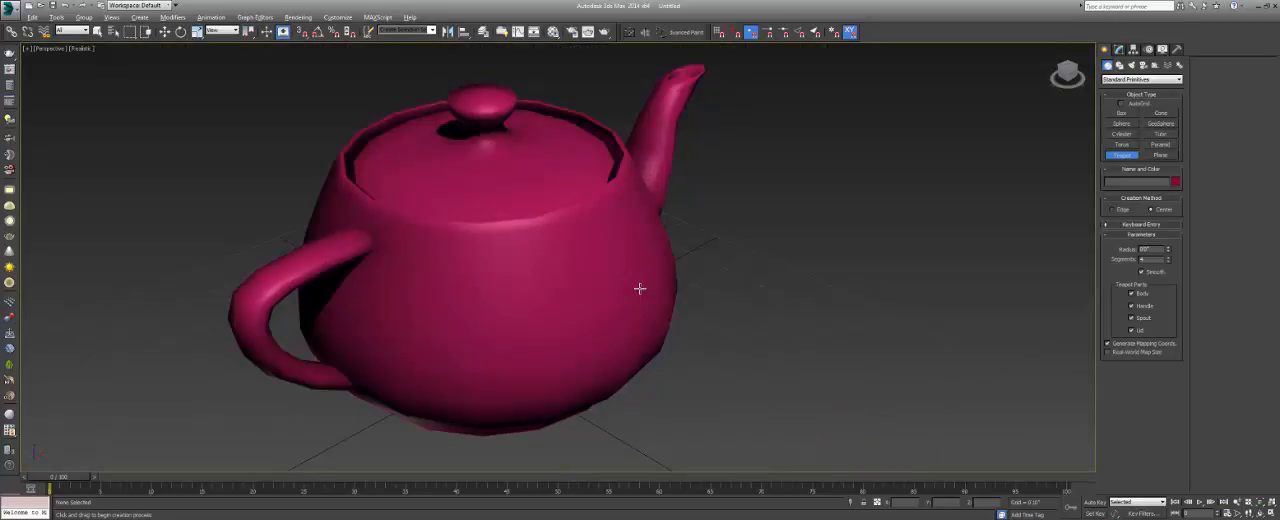
{"action": "key", "text": "alt+w"}
{"action": "left_click", "coordinate": [467, 170]}
{"action": "key", "text": "alt+w"}
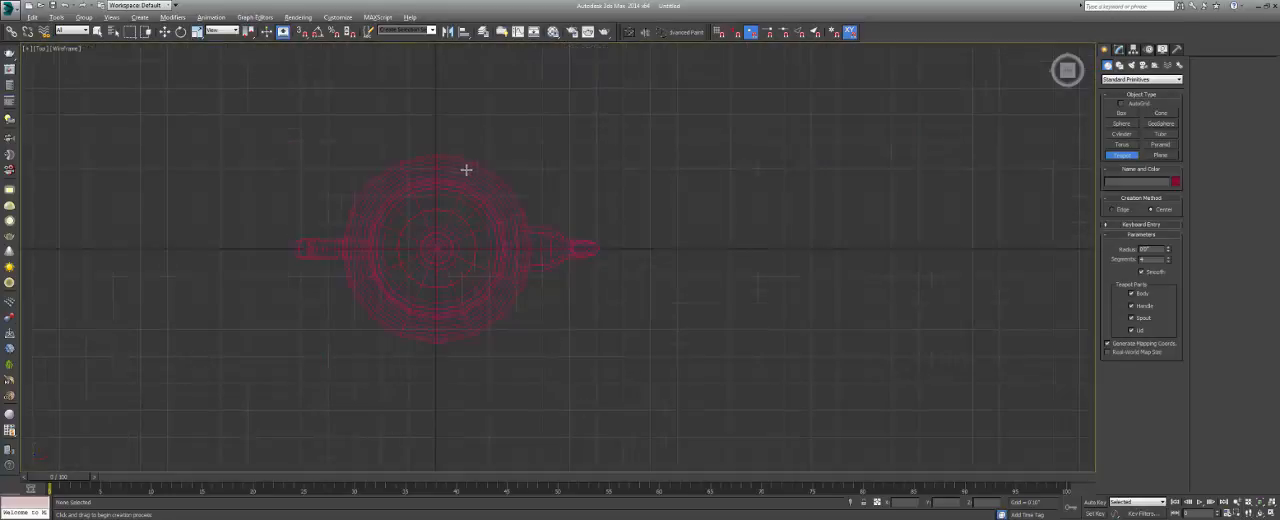
{"action": "key", "text": "alt+w"}
{"action": "left_click", "coordinate": [583, 172]}
{"action": "key", "text": "alt+w"}
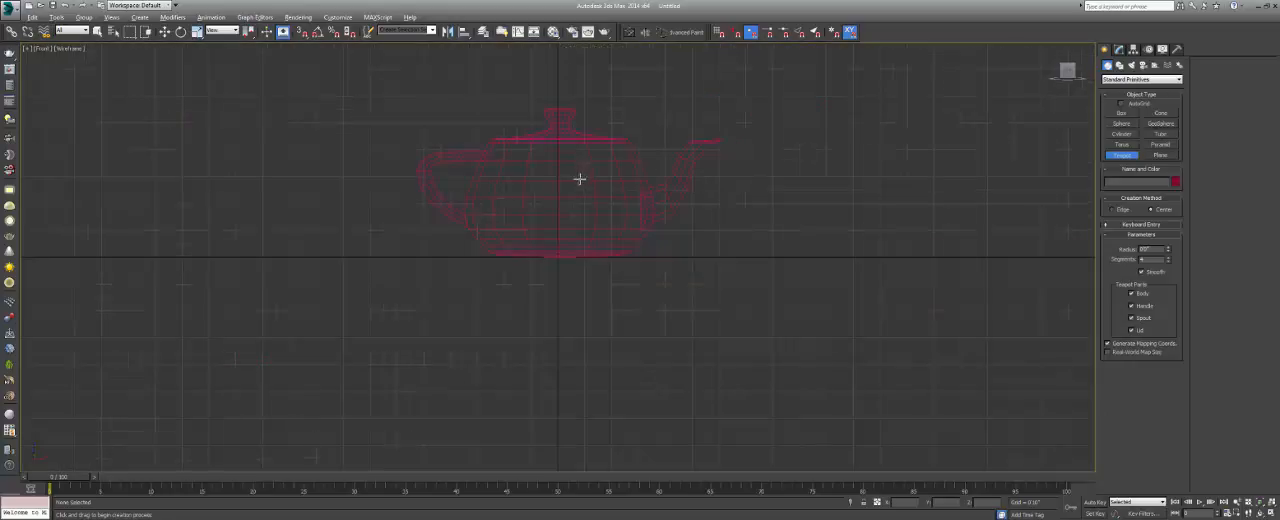
{"action": "key", "text": "alt+w"}
{"action": "left_click", "coordinate": [480, 299]}
{"action": "key", "text": "alt+w"}
{"action": "key", "text": "alt+w"}
{"action": "left_click", "coordinate": [596, 310]}
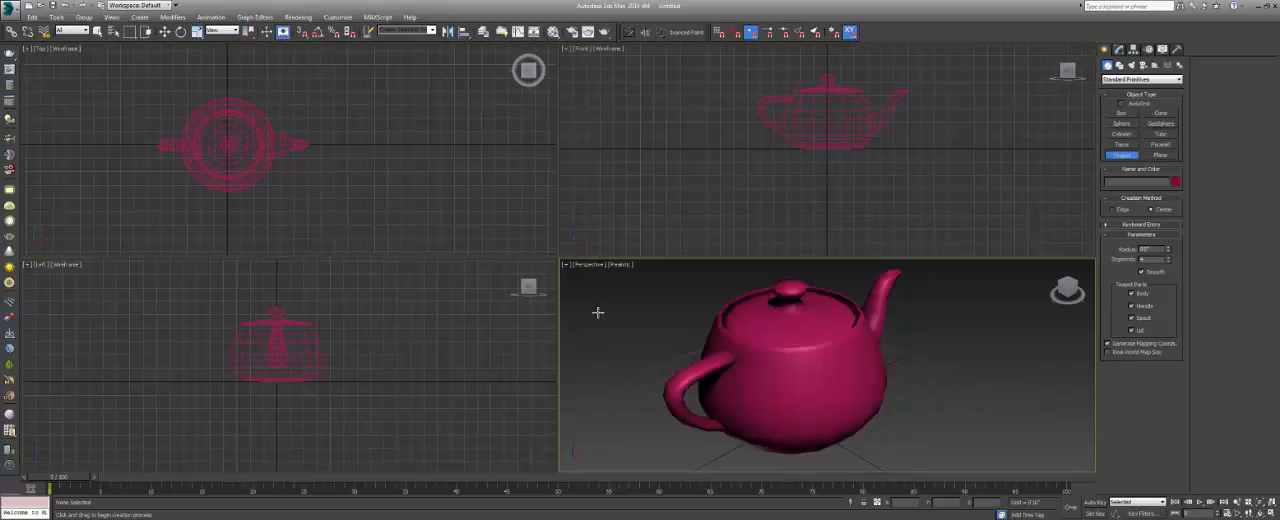
{"action": "key", "text": "alt+w"}
{"action": "key", "text": "alt+w"}
Leave teapot creation, select the teapot with the Move tool, and maximize the Perspective viewport.
{"action": "right_click", "coordinate": [742, 344]}
{"action": "left_click", "coordinate": [766, 365]}
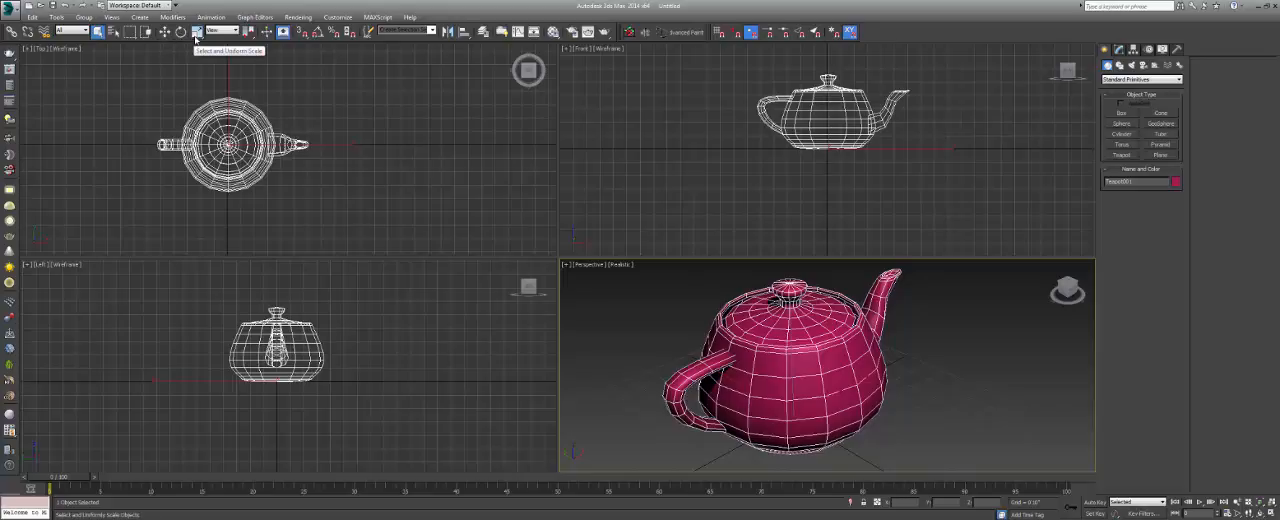
{"action": "left_click", "coordinate": [165, 32]}
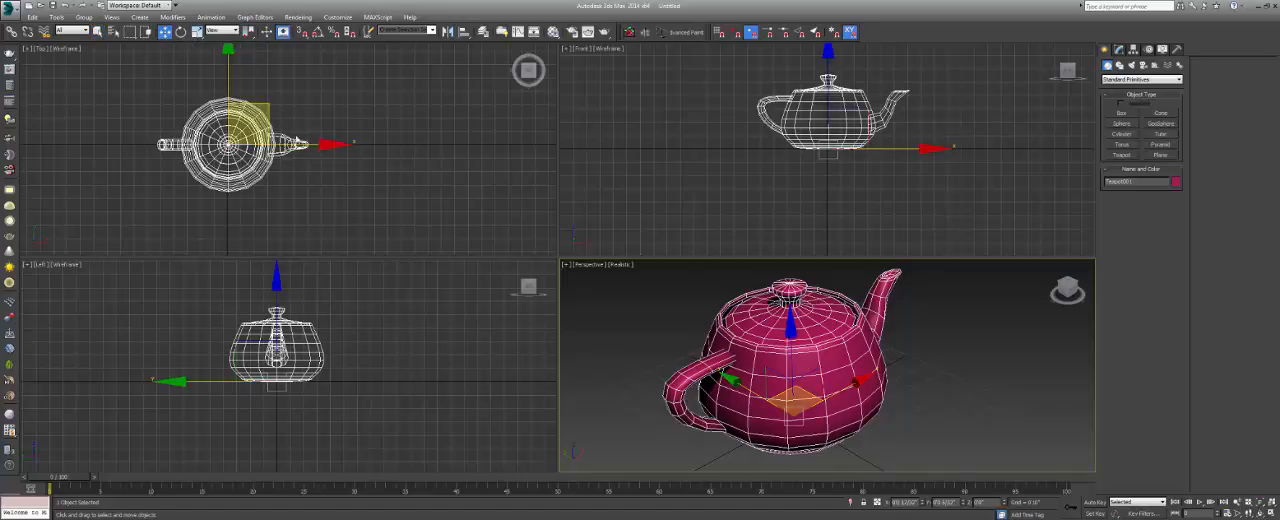
{"action": "left_click_drag", "start_coordinate": [296, 138], "coordinate": [321, 181]}
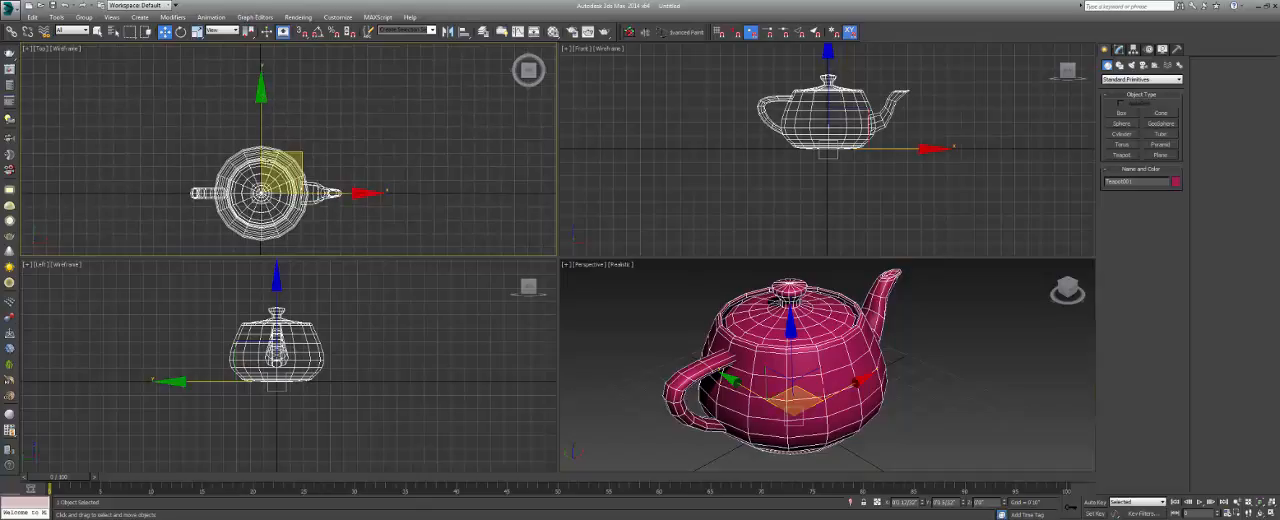
{"action": "right_click", "coordinate": [617, 290]}
{"action": "key", "text": "alt+w"}
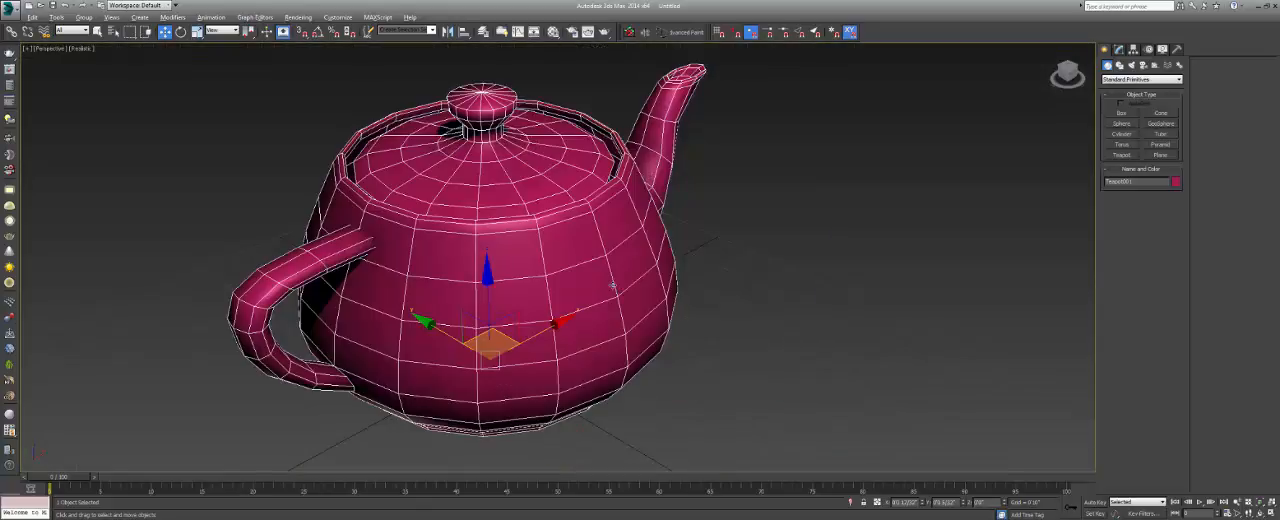
Move the teapot slightly along its Y, X and Z axes, one axis at a time, in the Perspective view.
{"action": "middle_click_drag", "start_coordinate": [572, 287], "coordinate": [562, 303], "text": "alt"}
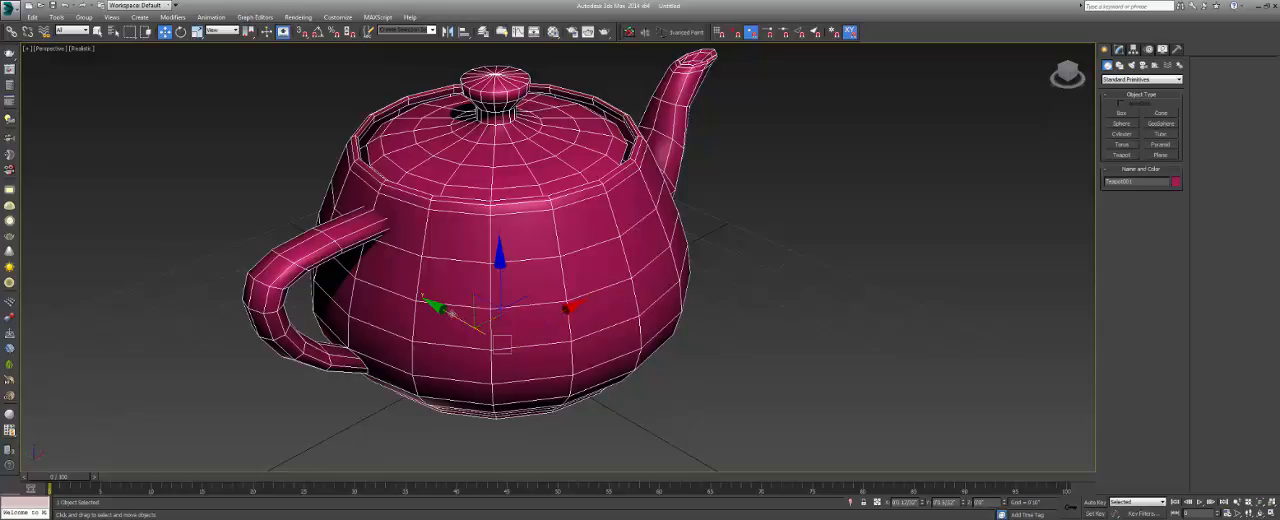
{"action": "middle_click_drag", "start_coordinate": [462, 306], "coordinate": [453, 308]}
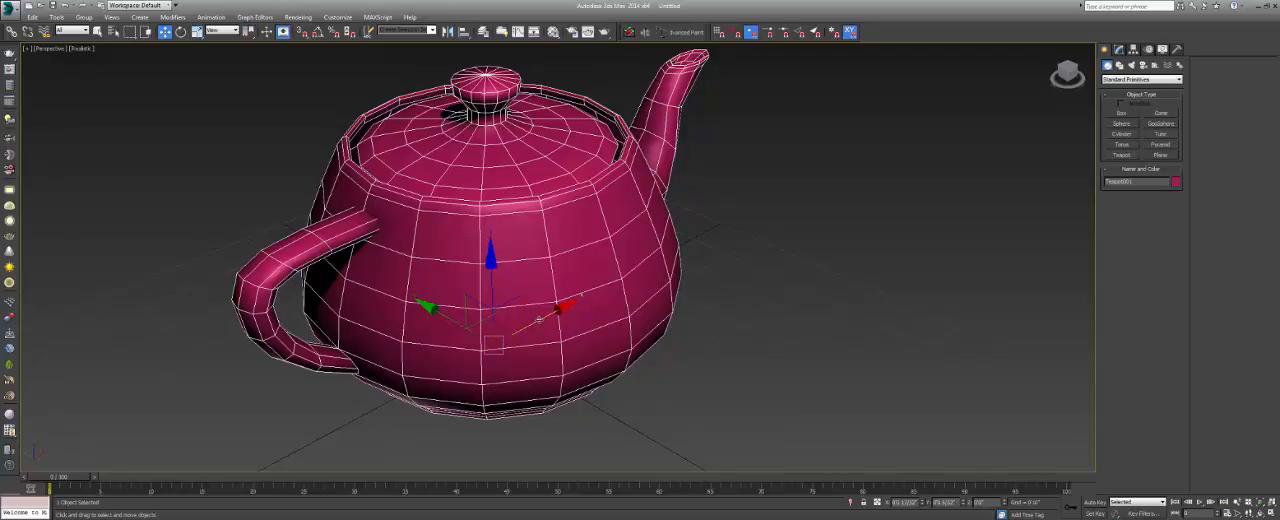
{"action": "left_click_drag", "start_coordinate": [539, 319], "coordinate": [453, 307]}
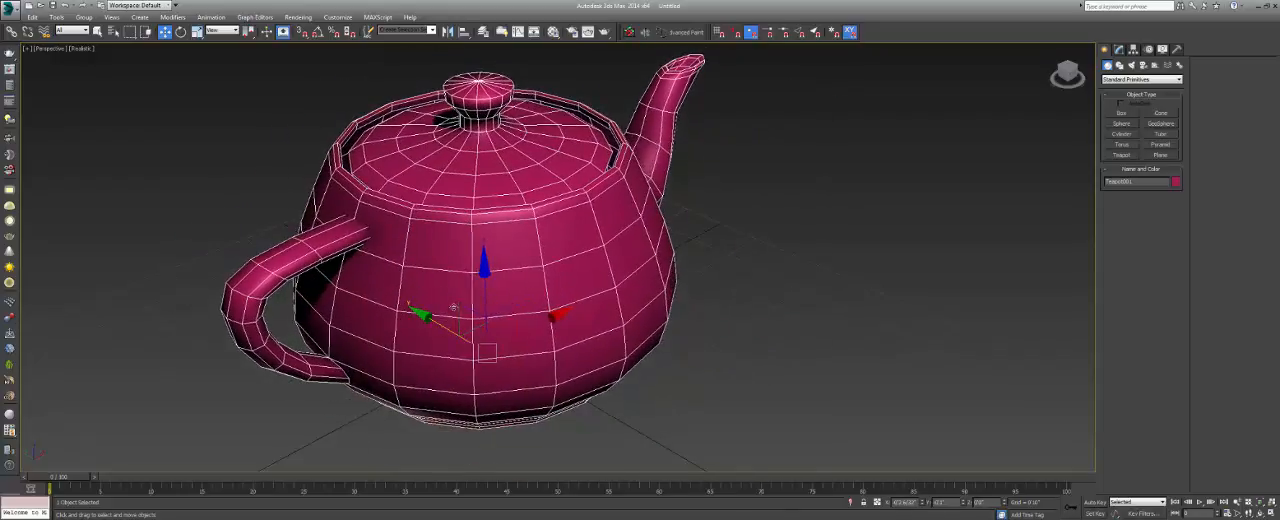
{"action": "left_click_drag", "start_coordinate": [485, 270], "coordinate": [456, 293]}
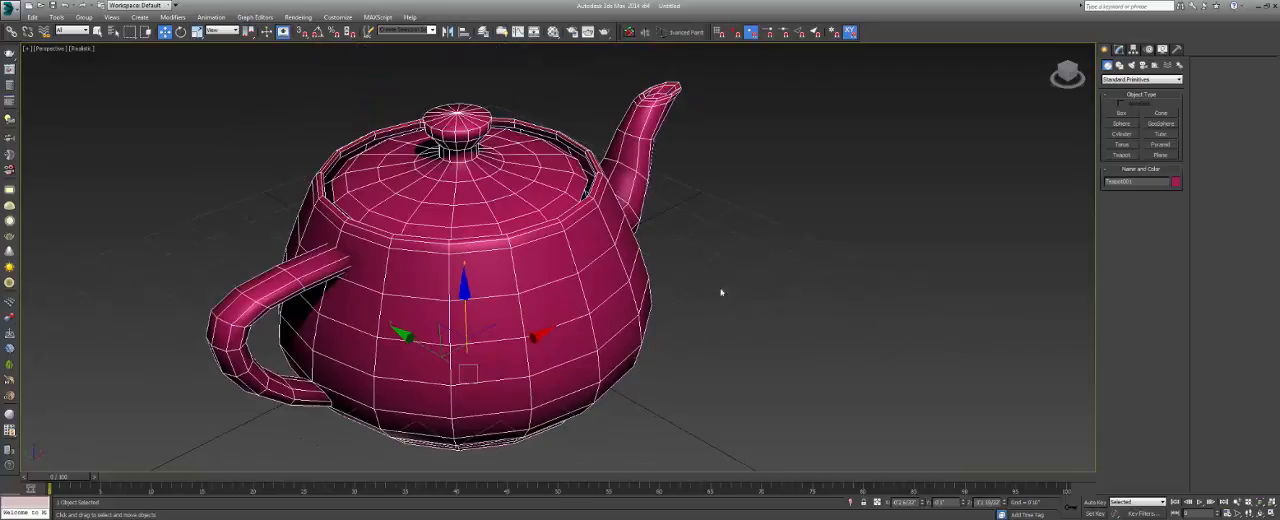
Toggle the viewport grid off and on, and examine the teapot from farther away and closer up.
{"action": "middle_click_drag", "start_coordinate": [709, 306], "coordinate": [723, 284]}
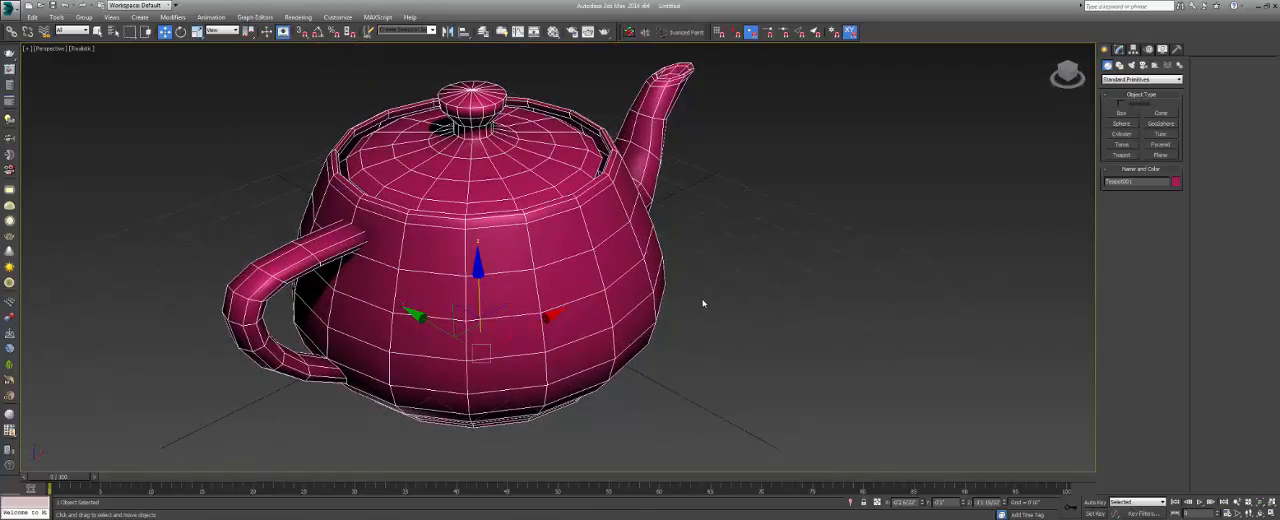
{"action": "key", "text": "g"}
{"action": "key", "text": "g"}
{"action": "scroll", "coordinate": [600, 280], "scroll_direction": "down", "scroll_amount": 8}
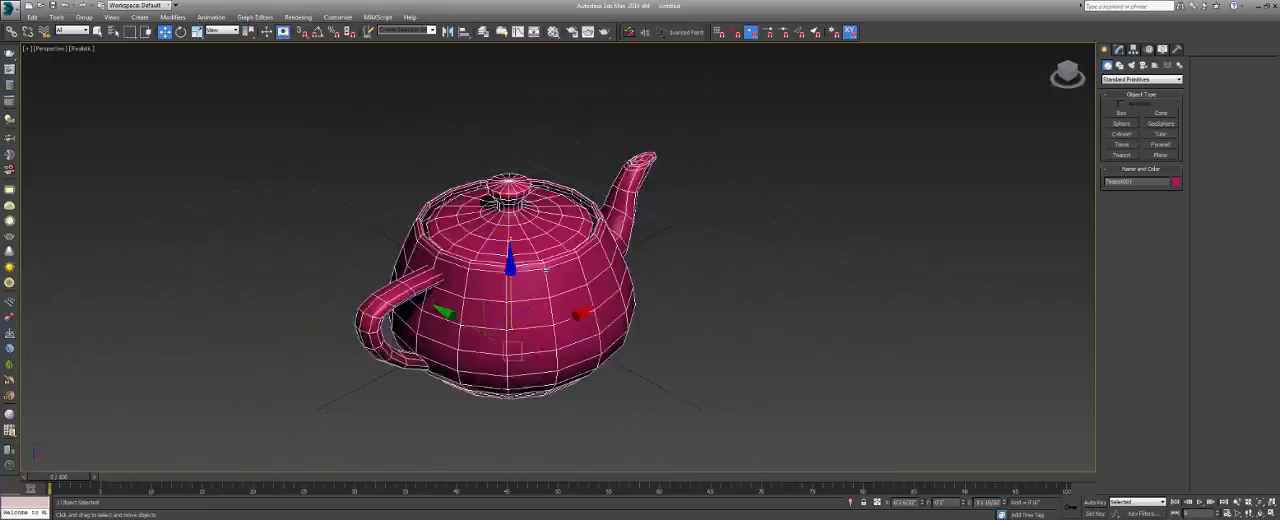
{"action": "scroll", "coordinate": [551, 283], "scroll_direction": "up", "scroll_amount": 8}
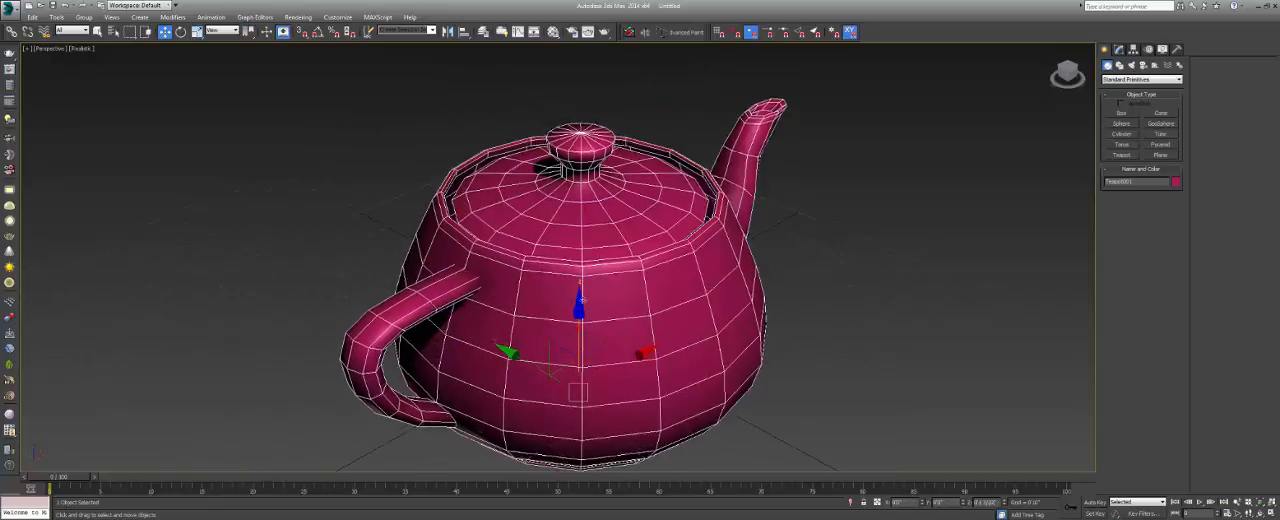
{"action": "scroll", "coordinate": [591, 370], "scroll_direction": "up", "scroll_amount": 1}
Move the teapot along two axes at once with the gizmo's plane handles, including the XZ plane.
{"action": "left_click_drag", "start_coordinate": [597, 357], "coordinate": [571, 335]}
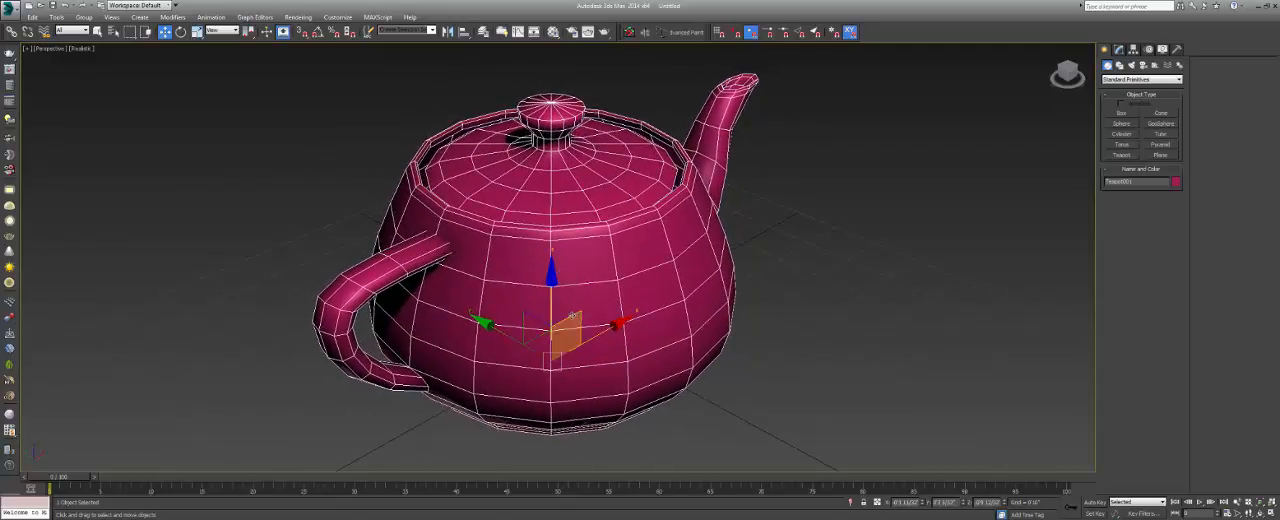
{"action": "mouse_move", "coordinate": [571, 317]}
{"action": "left_mouse_down"}
{"action": "mouse_move", "coordinate": [607, 281]}
{"action": "mouse_move", "coordinate": [678, 336]}
{"action": "mouse_move", "coordinate": [592, 387]}
{"action": "mouse_move", "coordinate": [516, 298]}
{"action": "mouse_move", "coordinate": [592, 255]}
{"action": "mouse_move", "coordinate": [603, 360]}
{"action": "mouse_move", "coordinate": [512, 335]}
{"action": "mouse_move", "coordinate": [606, 330]}
{"action": "mouse_move", "coordinate": [551, 354]}
{"action": "mouse_move", "coordinate": [566, 327]}
{"action": "left_mouse_up"}
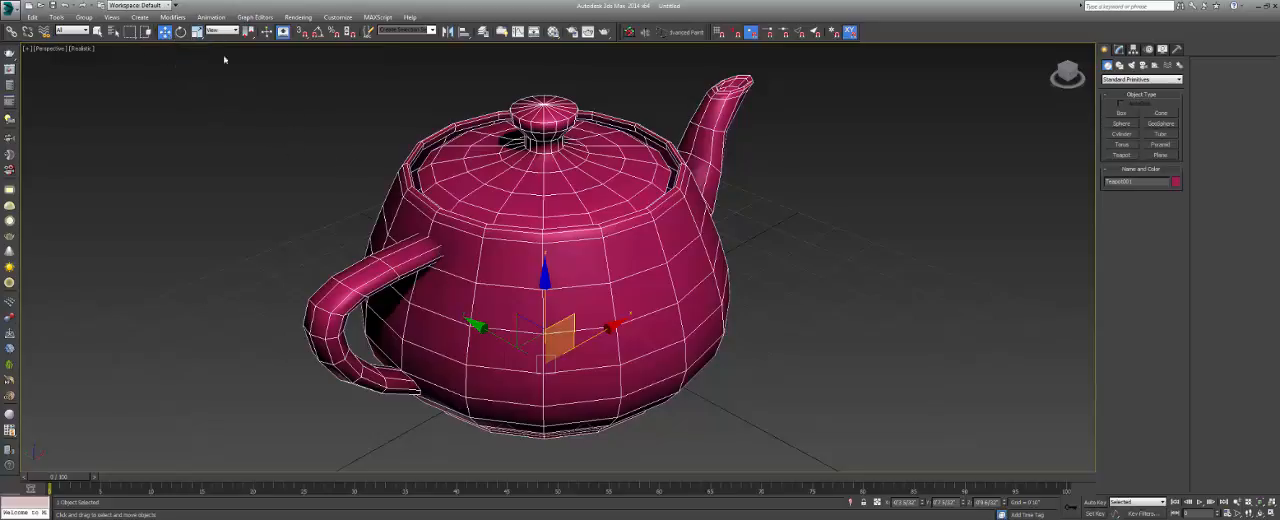
Rotate the teapot slightly about its Z axis with the Rotate tool and view it from several angles.
{"action": "left_click", "coordinate": [181, 32]}
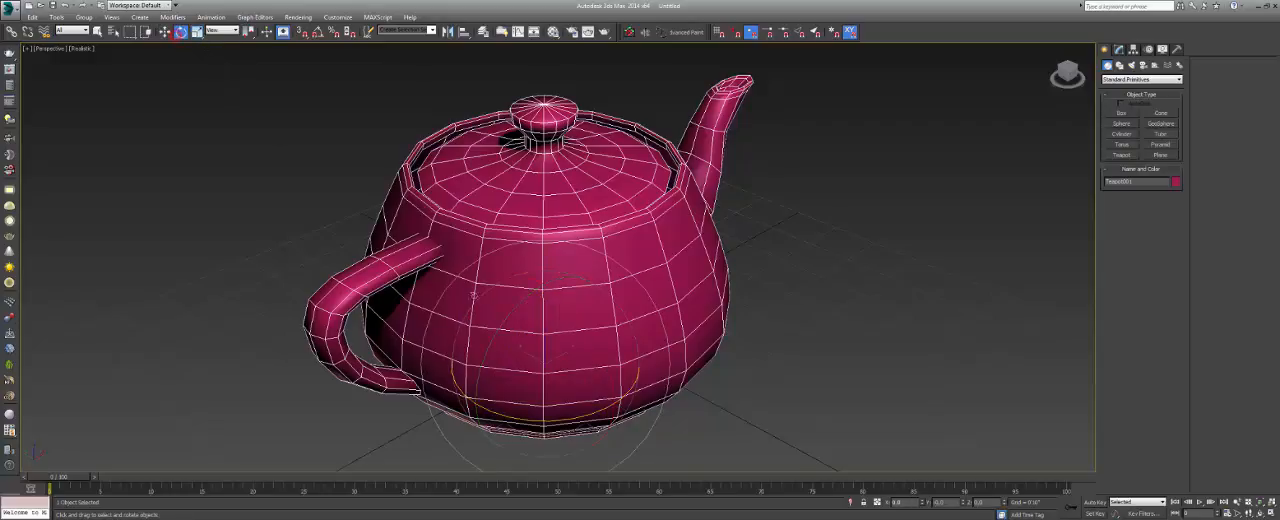
{"action": "mouse_move", "coordinate": [498, 421]}
{"action": "left_mouse_down"}
{"action": "mouse_move", "coordinate": [560, 395]}
{"action": "mouse_move", "coordinate": [531, 385]}
{"action": "mouse_move", "coordinate": [537, 423]}
{"action": "mouse_move", "coordinate": [515, 422]}
{"action": "mouse_move", "coordinate": [559, 422]}
{"action": "mouse_move", "coordinate": [488, 412]}
{"action": "left_mouse_up"}
{"action": "middle_click_drag", "start_coordinate": [527, 417], "coordinate": [540, 396], "text": "alt"}
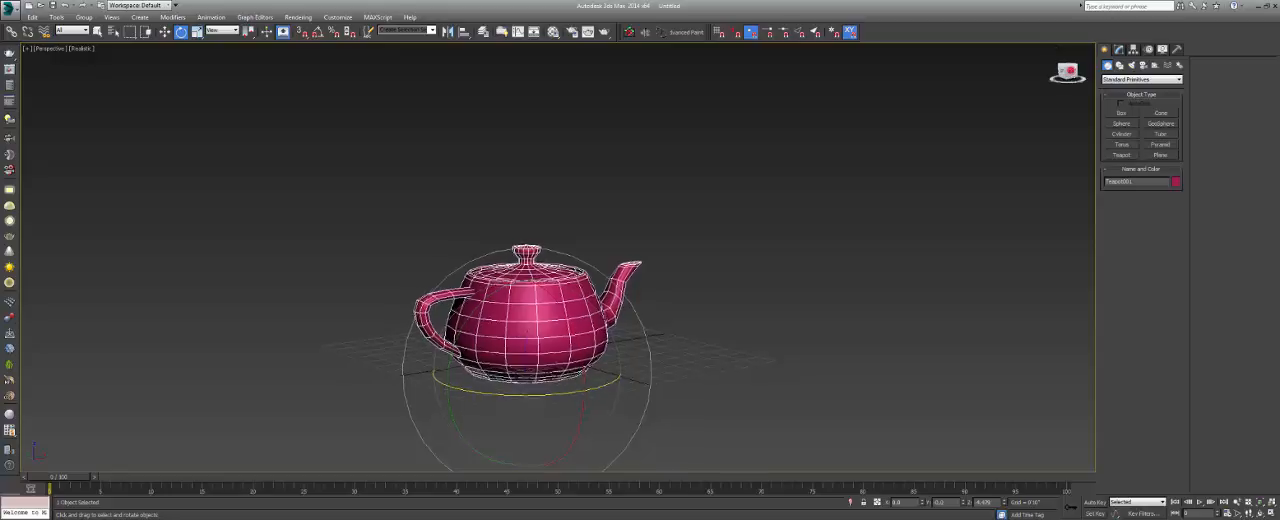
{"action": "mouse_move", "coordinate": [1071, 70]}
{"action": "left_mouse_down"}
{"action": "mouse_move", "coordinate": [1083, 98]}
{"action": "mouse_move", "coordinate": [1070, 70]}
{"action": "left_mouse_up"}
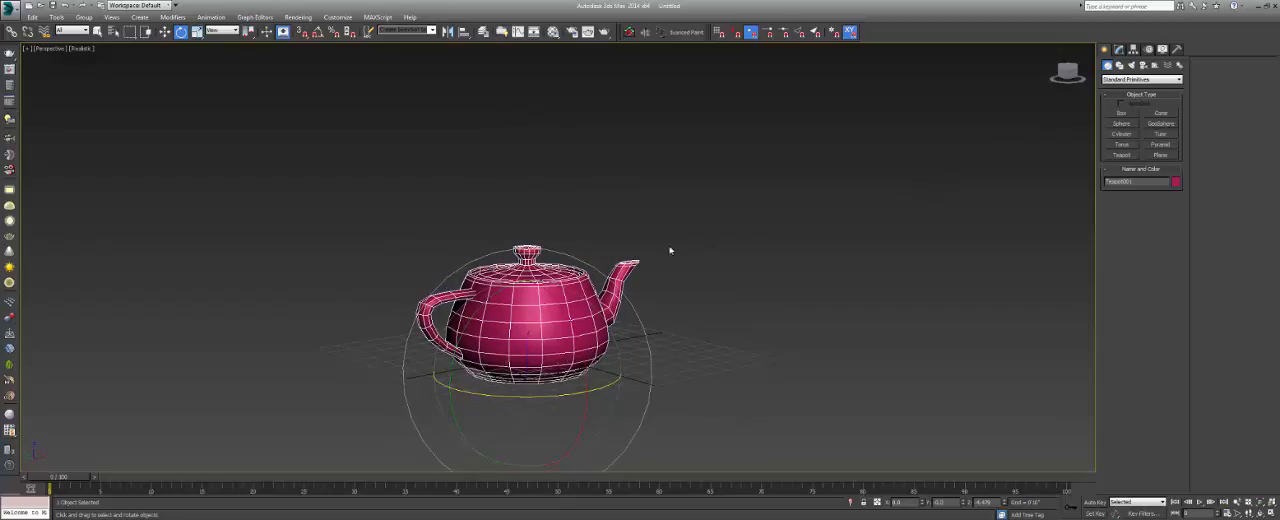
{"action": "mouse_move", "coordinate": [557, 304]}
{"action": "middle_mouse_down", "text": "alt"}
{"action": "mouse_move", "coordinate": [583, 318]}
{"action": "mouse_move", "coordinate": [535, 318]}
{"action": "mouse_move", "coordinate": [545, 370]}
{"action": "mouse_move", "coordinate": [540, 305]}
{"action": "middle_mouse_up", "text": "alt"}
{"action": "middle_click_drag", "start_coordinate": [612, 328], "coordinate": [548, 300], "text": "alt"}
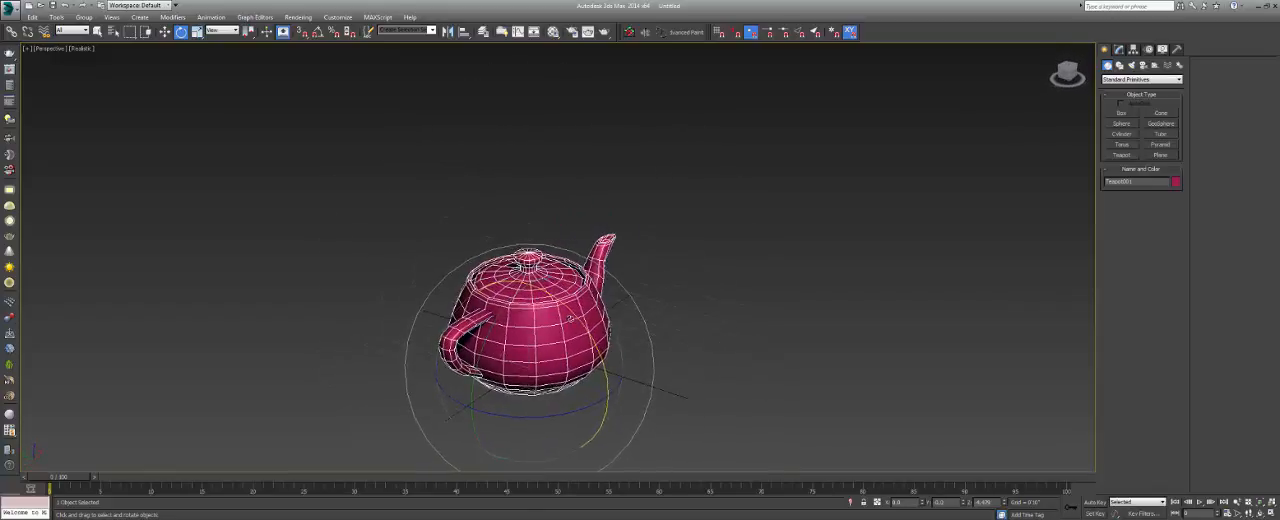
Deselect the teapot and switch the Perspective viewport's visual style from Realistic to Shaded.
{"action": "left_click", "coordinate": [712, 232]}
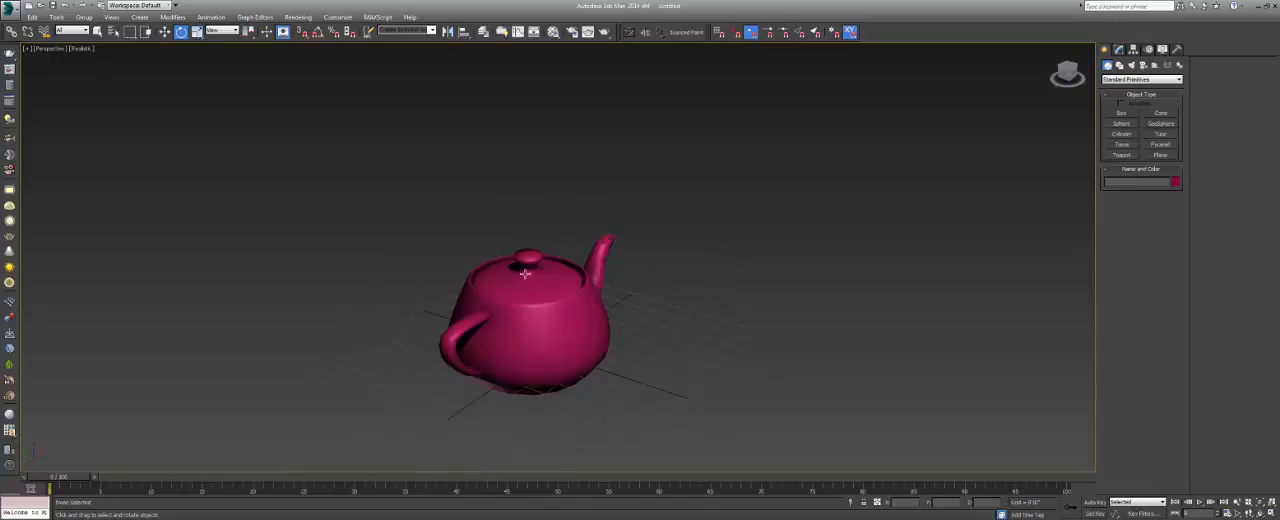
{"action": "middle_click_drag", "start_coordinate": [477, 334], "coordinate": [544, 330], "text": "alt"}
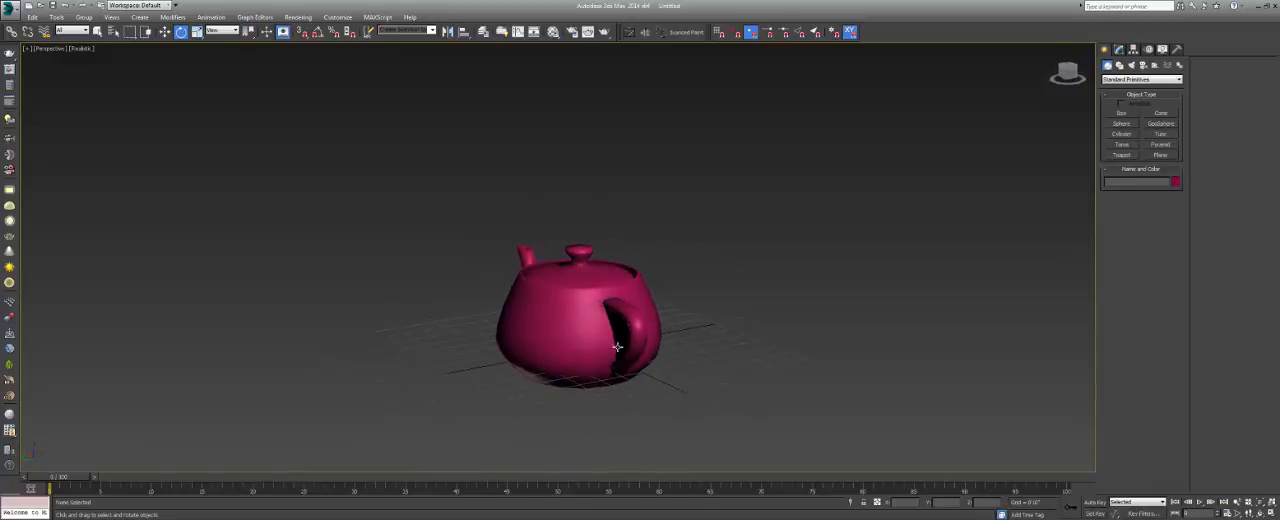
{"action": "mouse_move", "coordinate": [617, 347]}
{"action": "middle_mouse_down", "text": "alt"}
{"action": "mouse_move", "coordinate": [645, 335]}
{"action": "mouse_move", "coordinate": [634, 340]}
{"action": "middle_mouse_up", "text": "alt"}
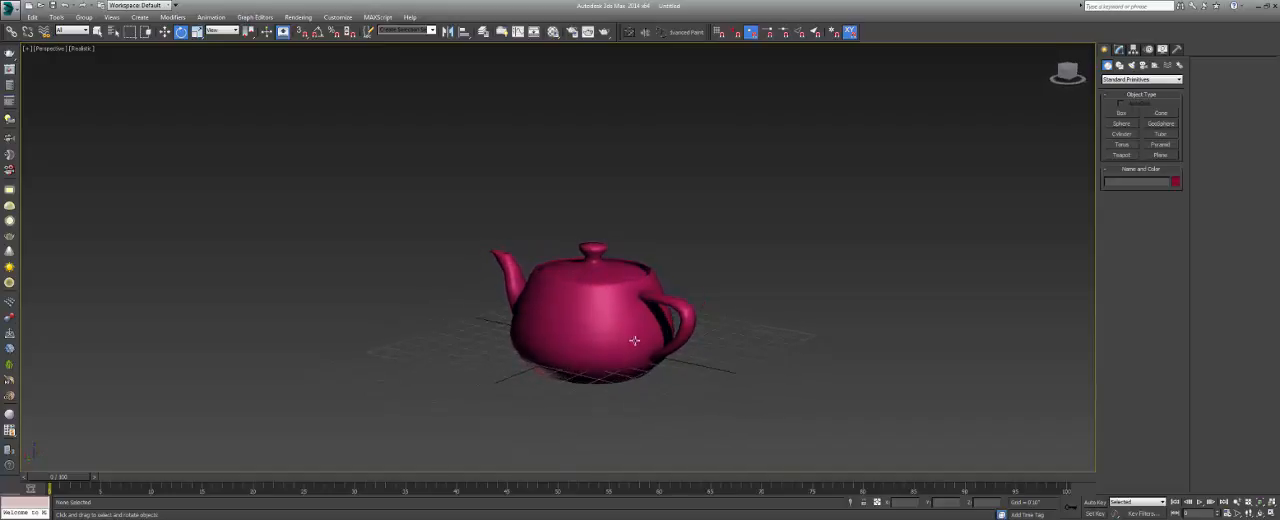
{"action": "left_click", "coordinate": [86, 50]}
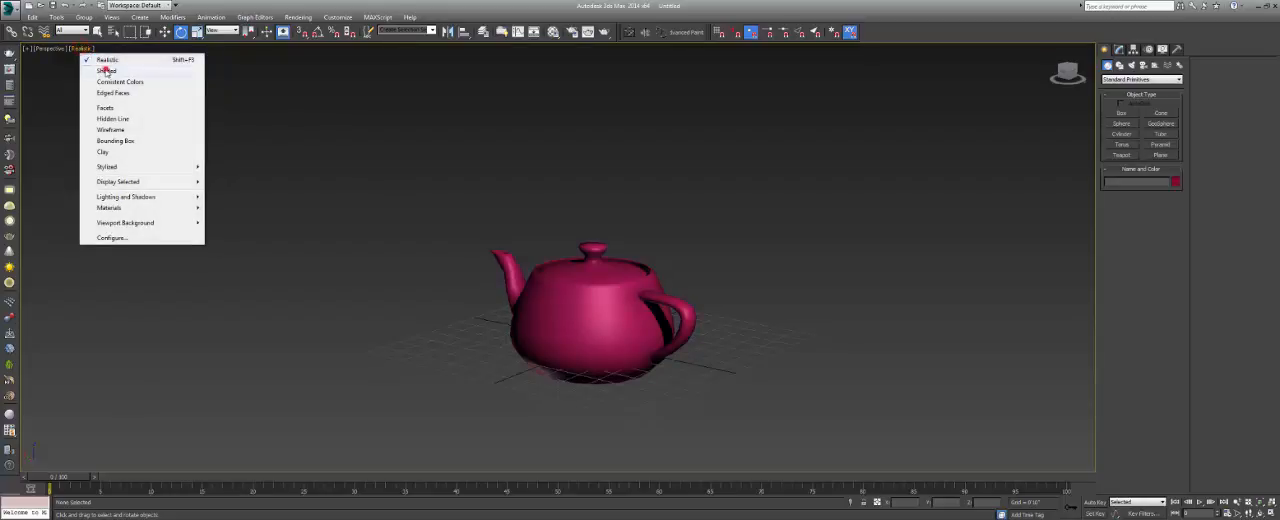
{"action": "left_click", "coordinate": [106, 70]}
{"action": "middle_click_drag", "start_coordinate": [587, 287], "coordinate": [480, 284], "text": "alt"}
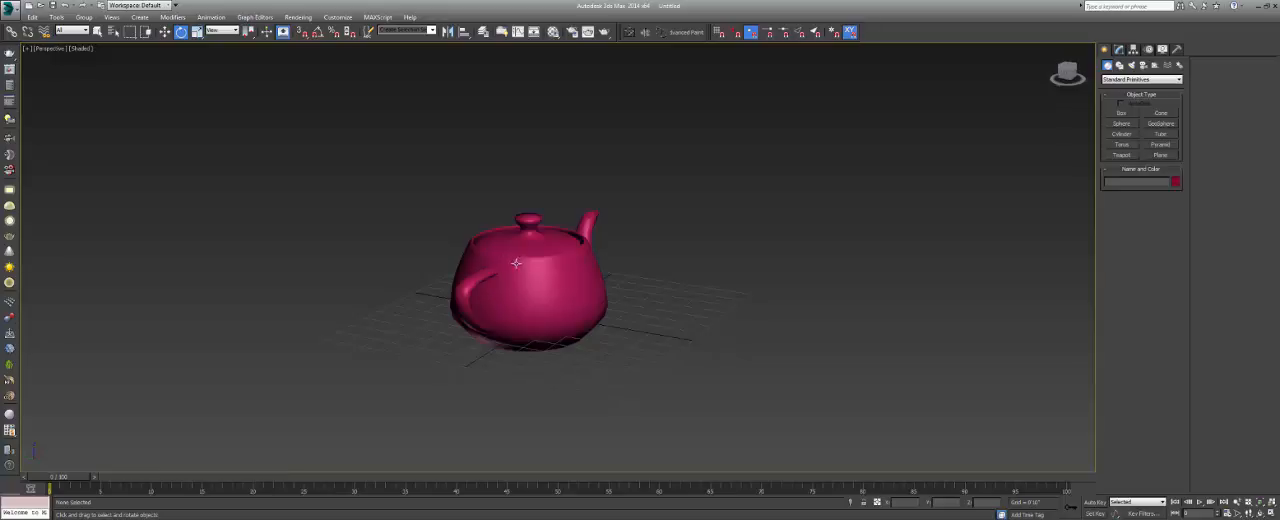
{"action": "mouse_move", "coordinate": [556, 290]}
{"action": "middle_mouse_down", "text": "alt"}
{"action": "mouse_move", "coordinate": [522, 277]}
{"action": "mouse_move", "coordinate": [541, 285]}
{"action": "middle_mouse_up", "text": "alt"}
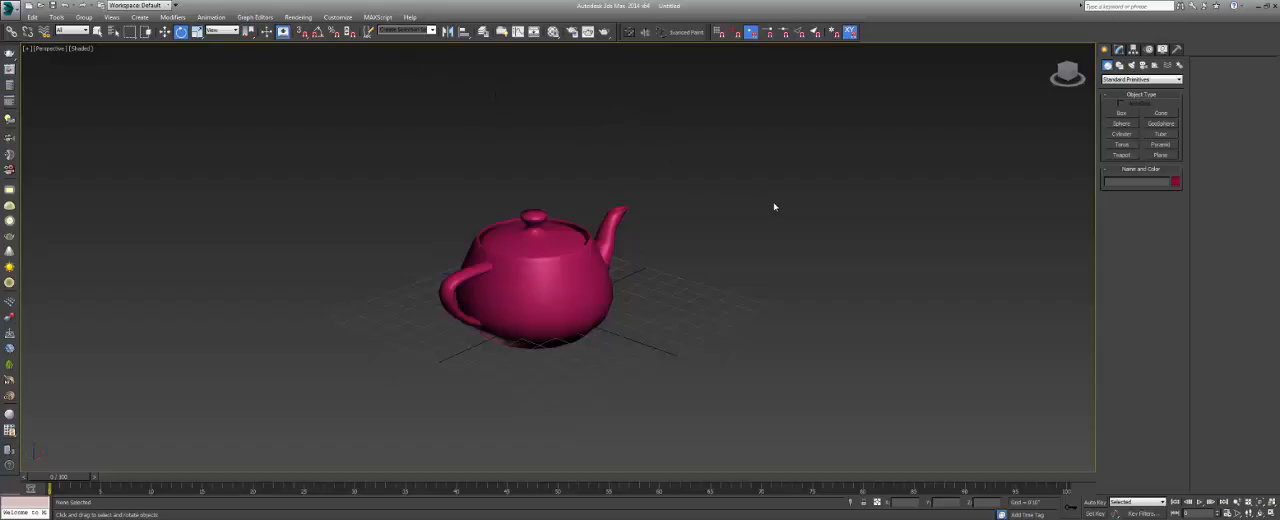
Look through the Modify, Hierarchy, Motion, Display and Utilities tool sets and return to the object creation tools.
{"action": "left_click", "coordinate": [1119, 50]}
{"action": "left_click", "coordinate": [1133, 50]}
{"action": "left_click", "coordinate": [1148, 50]}
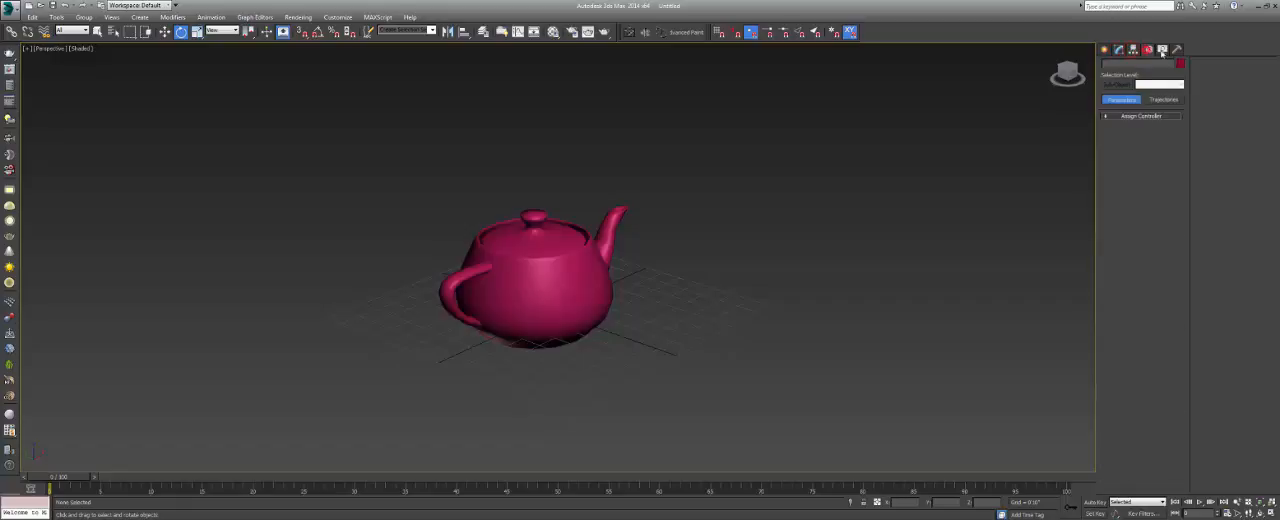
{"action": "left_click", "coordinate": [1162, 50]}
{"action": "left_click", "coordinate": [1177, 50]}
{"action": "left_click", "coordinate": [1105, 50]}
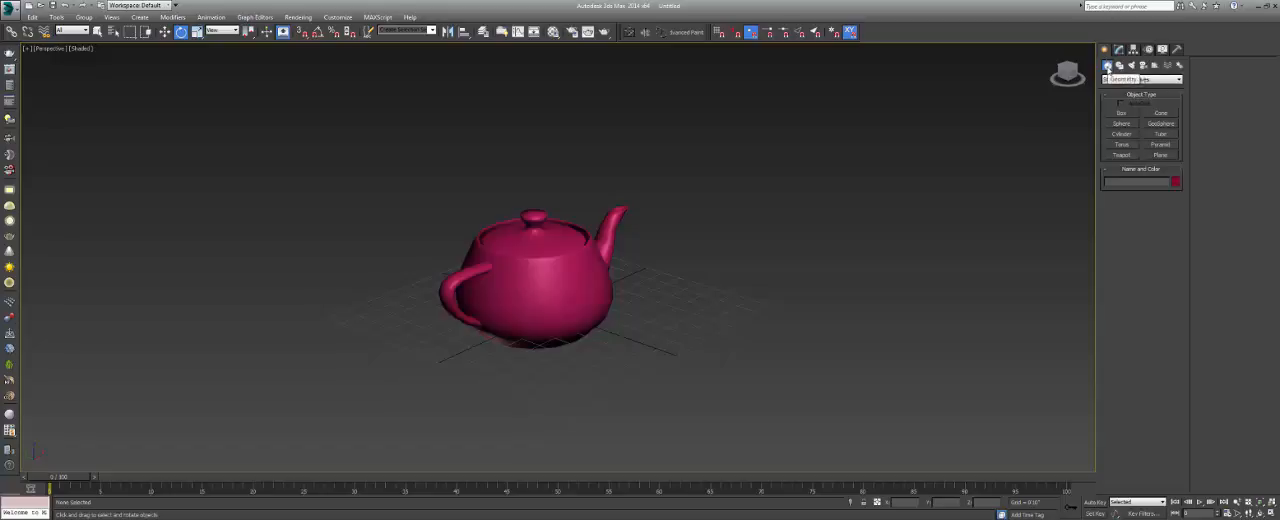
Create a box beside the teapot's spout and a pointed cone on the far side of the box.
{"action": "left_click", "coordinate": [1122, 114]}
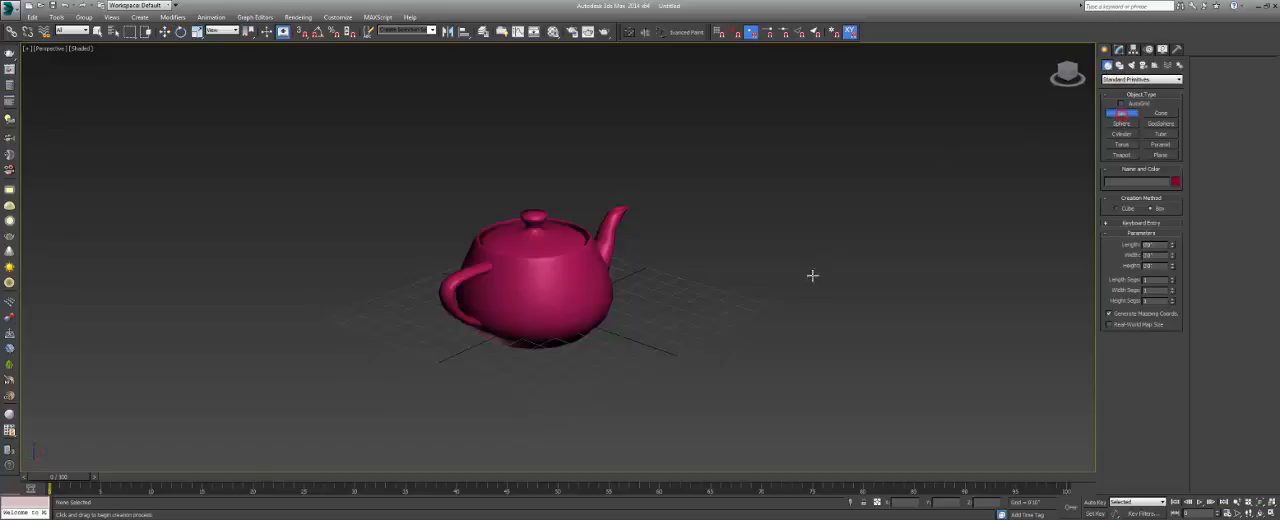
{"action": "left_click_drag", "start_coordinate": [766, 248], "coordinate": [783, 314]}
{"action": "left_click", "coordinate": [771, 197]}
{"action": "left_click", "coordinate": [1160, 114]}
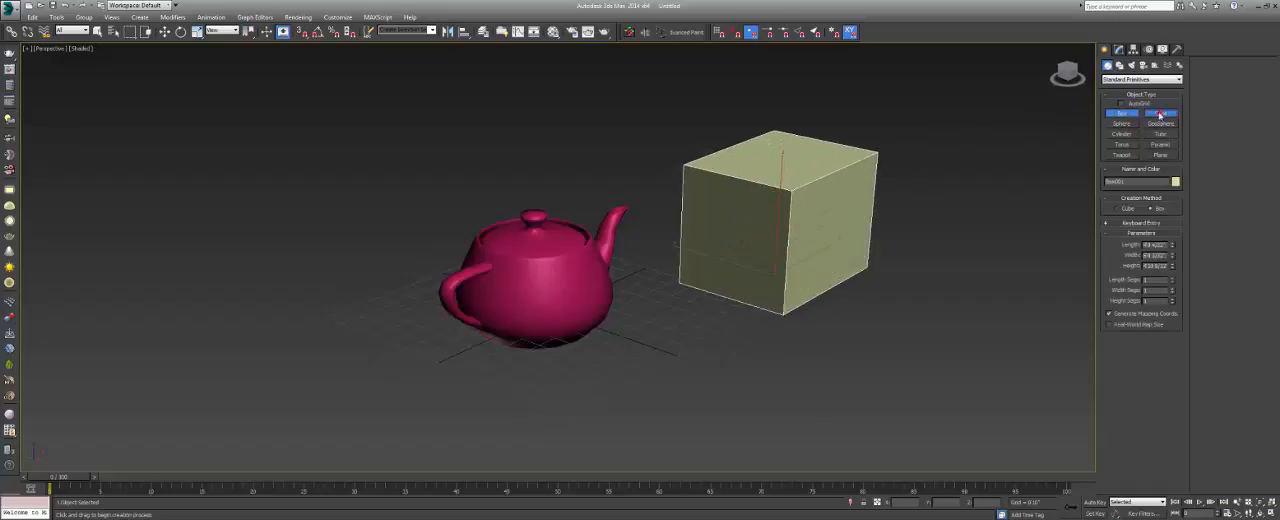
{"action": "left_click_drag", "start_coordinate": [933, 305], "coordinate": [944, 359]}
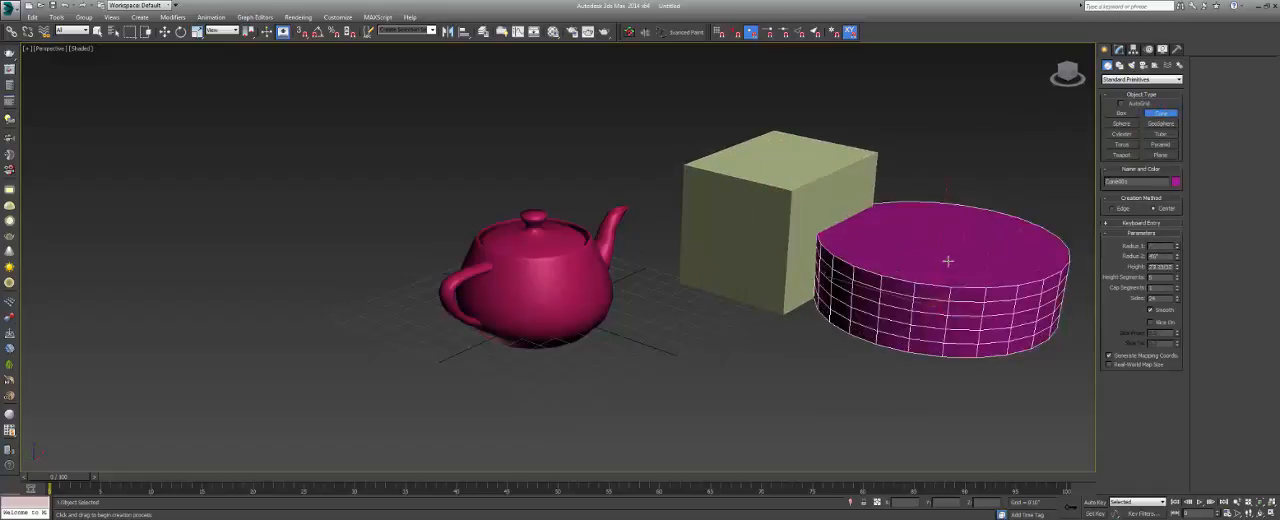
{"action": "left_click", "coordinate": [957, 327]}
Create a sphere behind the teapot, leave object creation with the Rotate tool, and deselect the sphere.
{"action": "left_click", "coordinate": [1121, 123]}
{"action": "left_click_drag", "start_coordinate": [595, 153], "coordinate": [609, 178]}
{"action": "middle_click_drag", "start_coordinate": [608, 155], "coordinate": [553, 188]}
{"action": "key", "text": "e"}
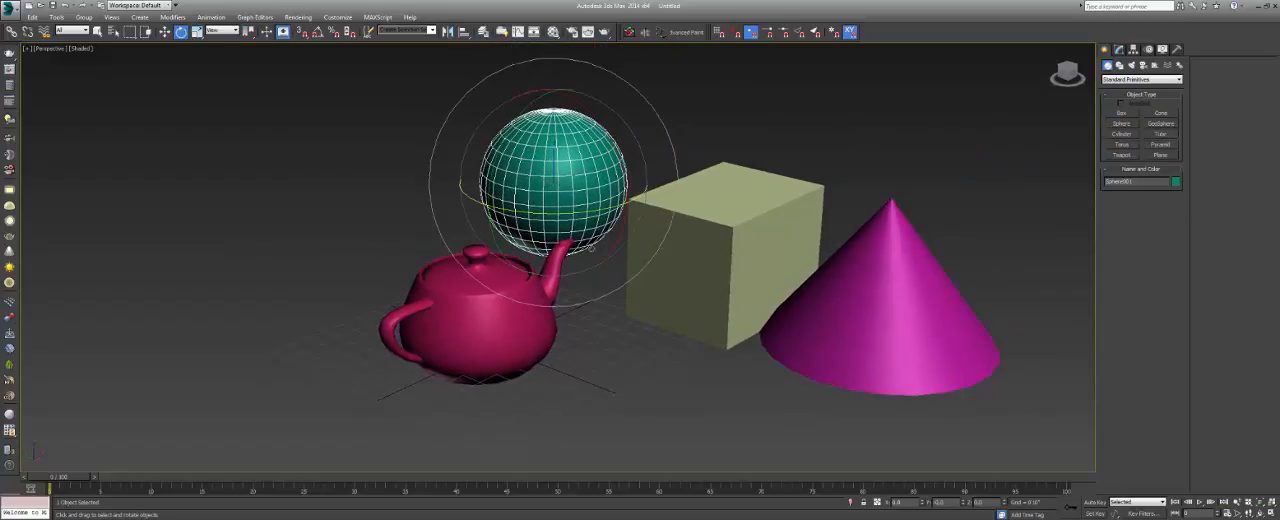
{"action": "left_click", "coordinate": [737, 118]}
Toggle the Perspective viewport repeatedly between wireframe and shaded display to compare the four objects.
{"action": "middle_click_drag", "start_coordinate": [637, 133], "coordinate": [609, 156]}
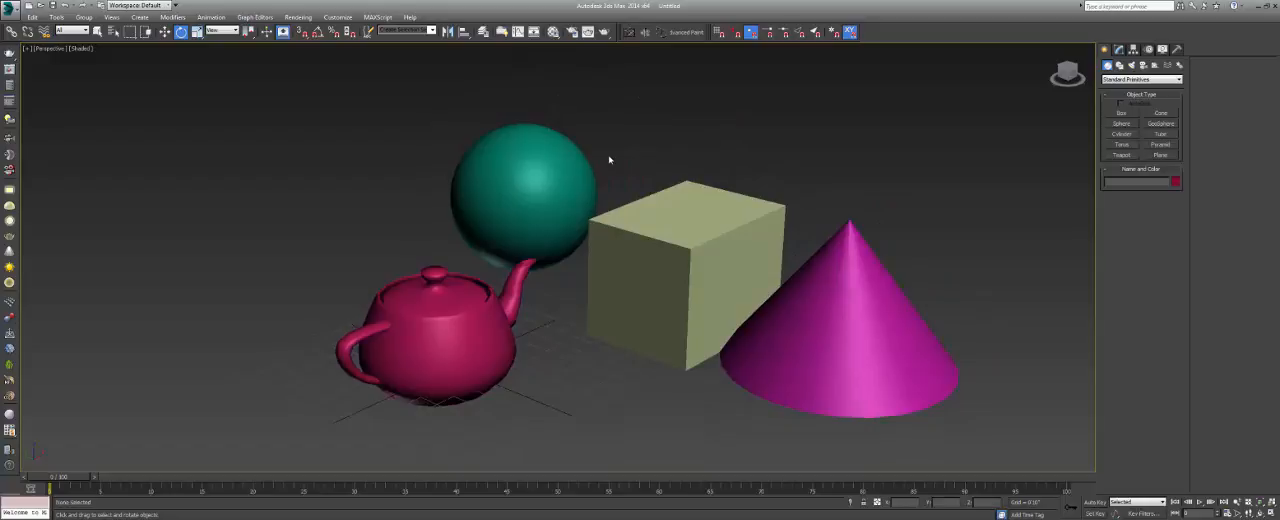
{"action": "key", "text": "F3"}
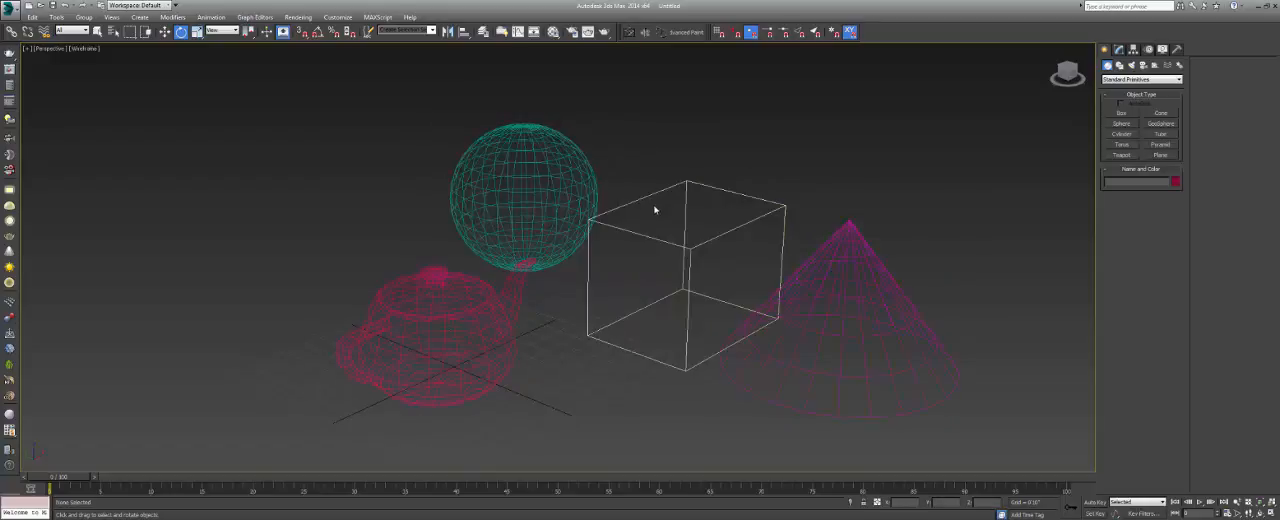
{"action": "mouse_move", "coordinate": [683, 249]}
{"action": "middle_mouse_down", "text": "alt"}
{"action": "mouse_move", "coordinate": [646, 237]}
{"action": "mouse_move", "coordinate": [699, 251]}
{"action": "mouse_move", "coordinate": [666, 237]}
{"action": "middle_mouse_up", "text": "alt"}
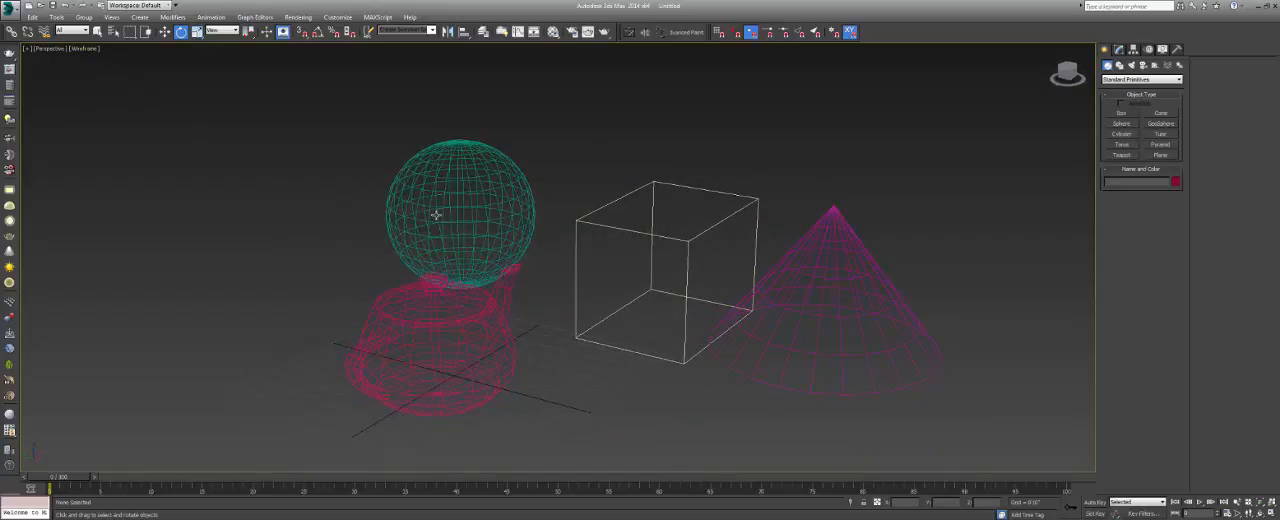
{"action": "key", "text": "F3"}
{"action": "key", "text": "F3"}
{"action": "key", "text": "F3"}
{"action": "key", "text": "F3"}
{"action": "key", "text": "F3"}
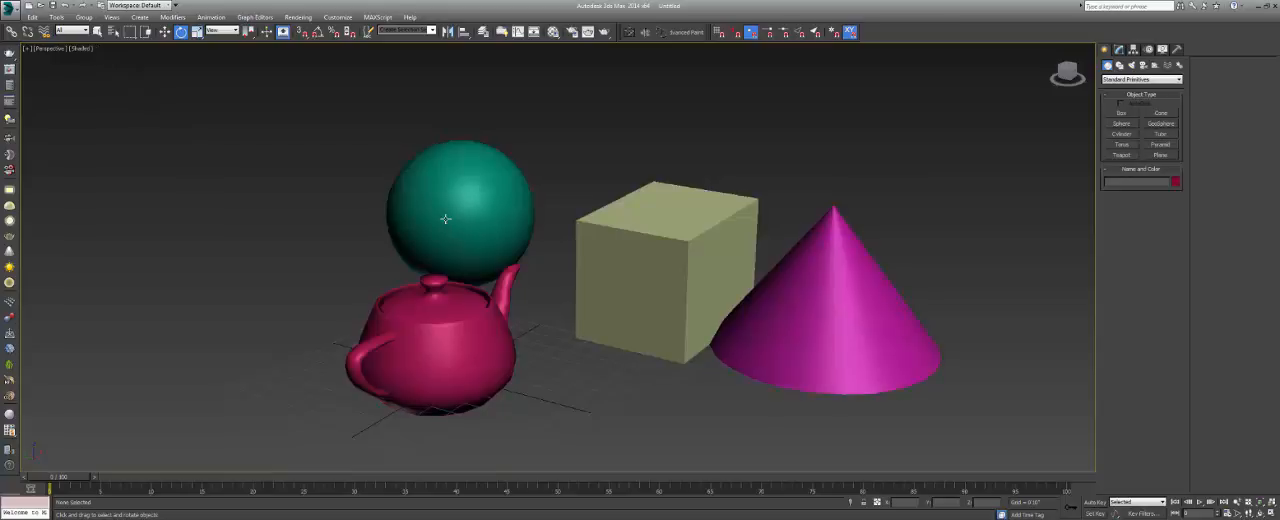
{"action": "key", "text": "F3"}
{"action": "key", "text": "F3"}
{"action": "key", "text": "F3"}
{"action": "key", "text": "F3"}
{"action": "key", "text": "F3"}
{"action": "key", "text": "F3"}
Show edged faces on the shaded objects and compare this display with the wireframe display.
{"action": "key", "text": "F4"}
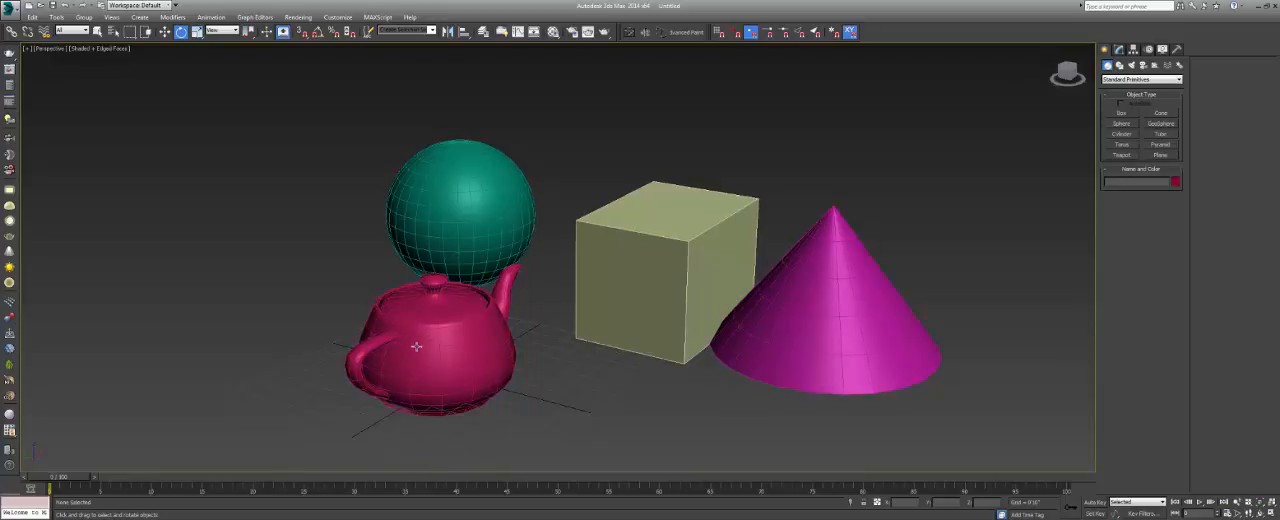
{"action": "scroll", "coordinate": [416, 346], "scroll_direction": "up", "scroll_amount": 3}
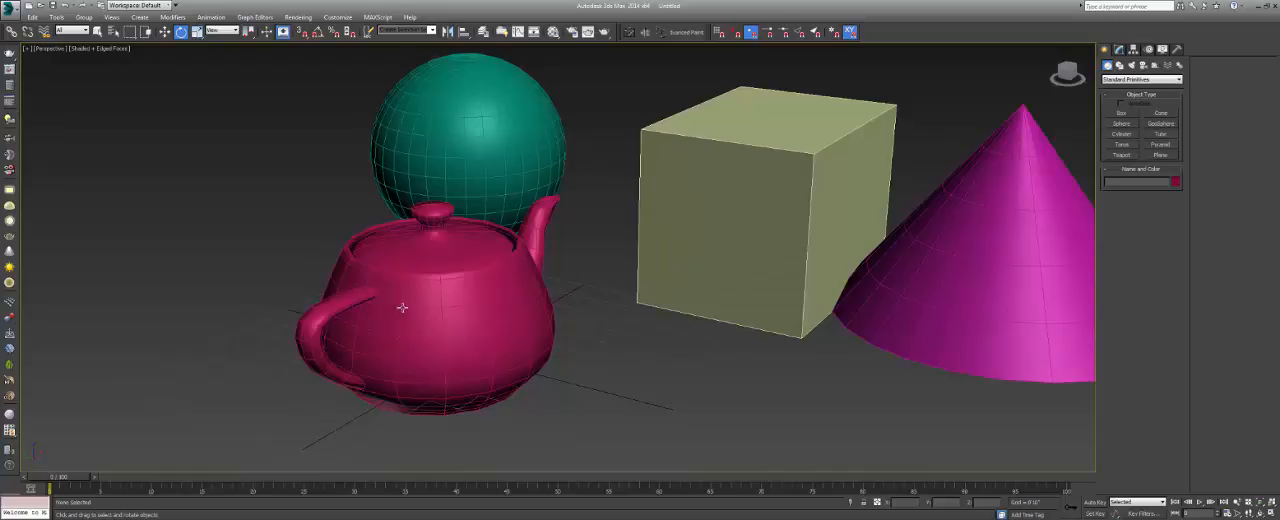
{"action": "middle_click_drag", "start_coordinate": [427, 324], "coordinate": [405, 320]}
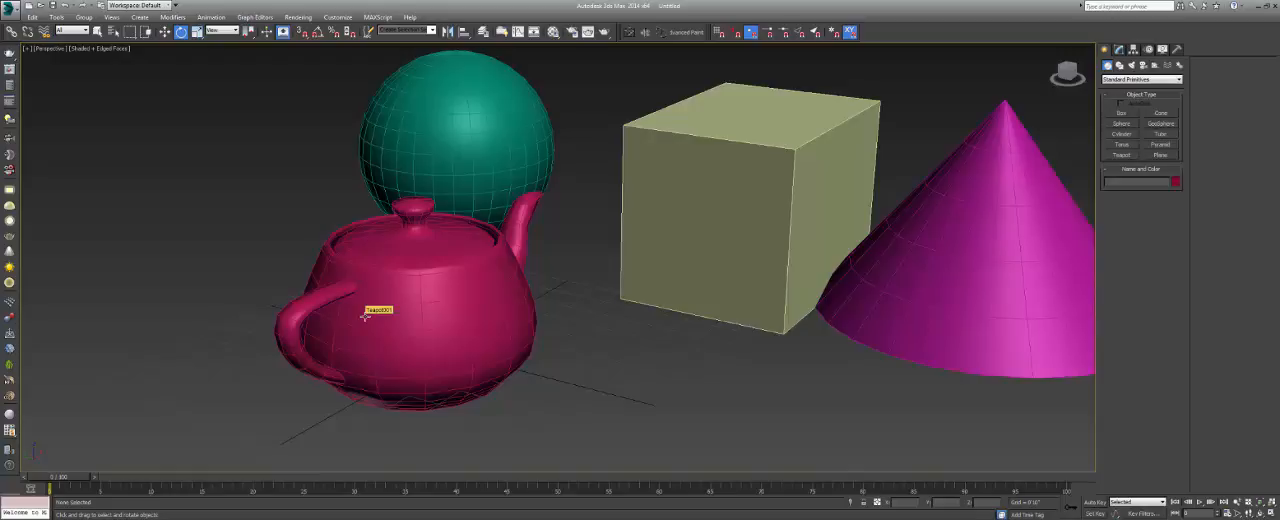
{"action": "key", "text": "F4"}
{"action": "key", "text": "F3"}
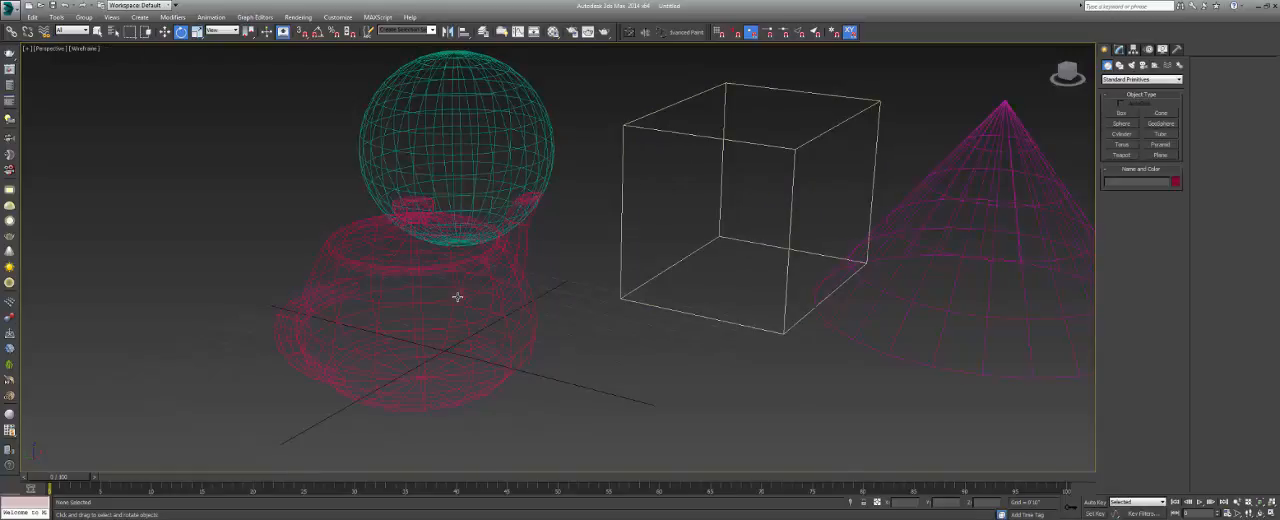
{"action": "key", "text": "F3"}
{"action": "key", "text": "F4"}
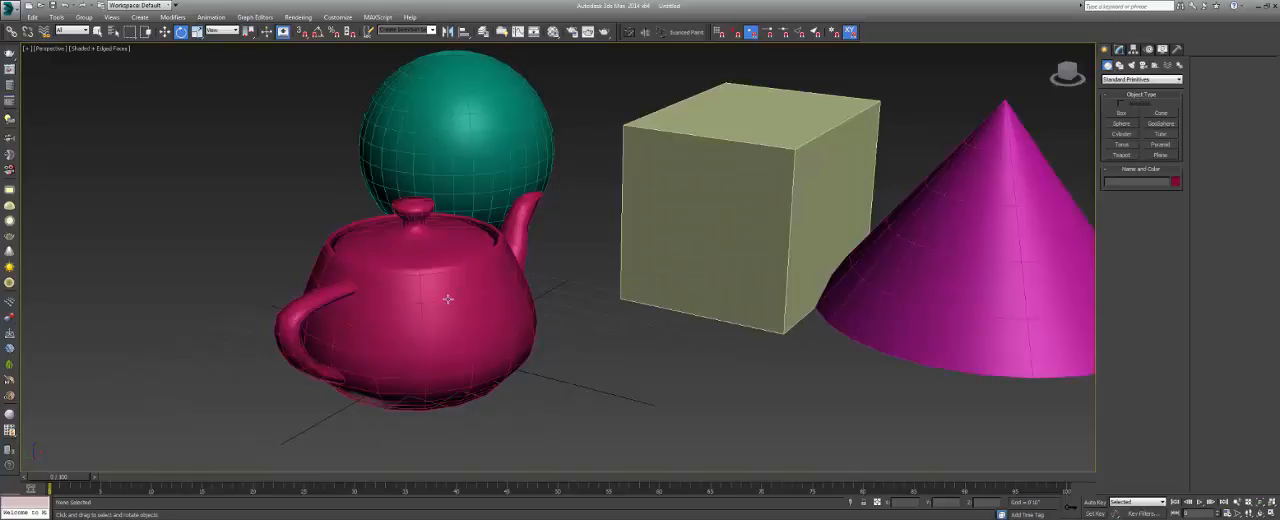
{"action": "middle_click_drag", "start_coordinate": [499, 282], "coordinate": [486, 292], "text": "alt"}
Switch the viewport to wireframe display and frame the teapot, sphere, box and cone together.
{"action": "key", "text": "F3"}
{"action": "scroll", "coordinate": [523, 251], "scroll_direction": "down", "scroll_amount": 5}
{"action": "middle_click_drag", "start_coordinate": [523, 251], "coordinate": [381, 281]}
{"action": "middle_click_drag", "start_coordinate": [448, 254], "coordinate": [480, 285]}
{"action": "scroll", "coordinate": [450, 298], "scroll_direction": "up", "scroll_amount": 4}
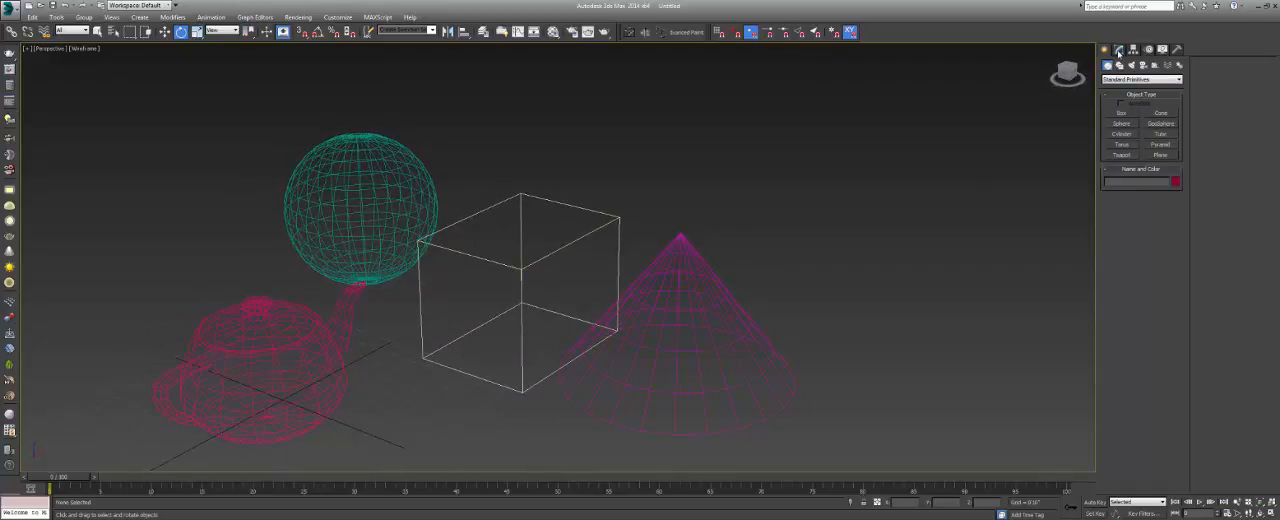
Select the box and browse the modifiers available for it, including the world-space and object-space groups.
{"action": "left_click", "coordinate": [1118, 50]}
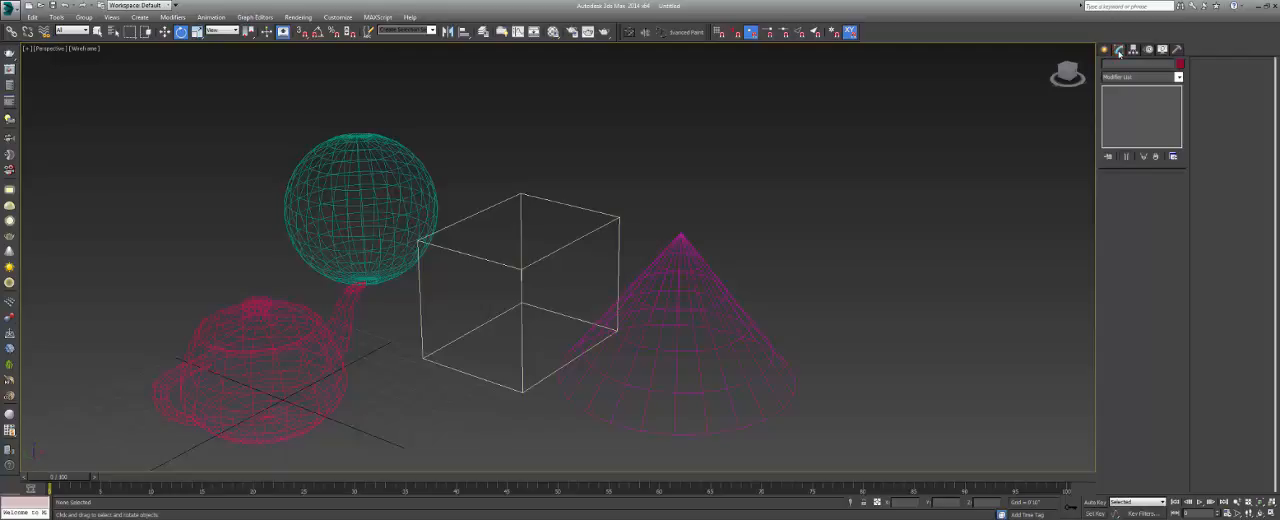
{"action": "left_click", "coordinate": [1105, 49]}
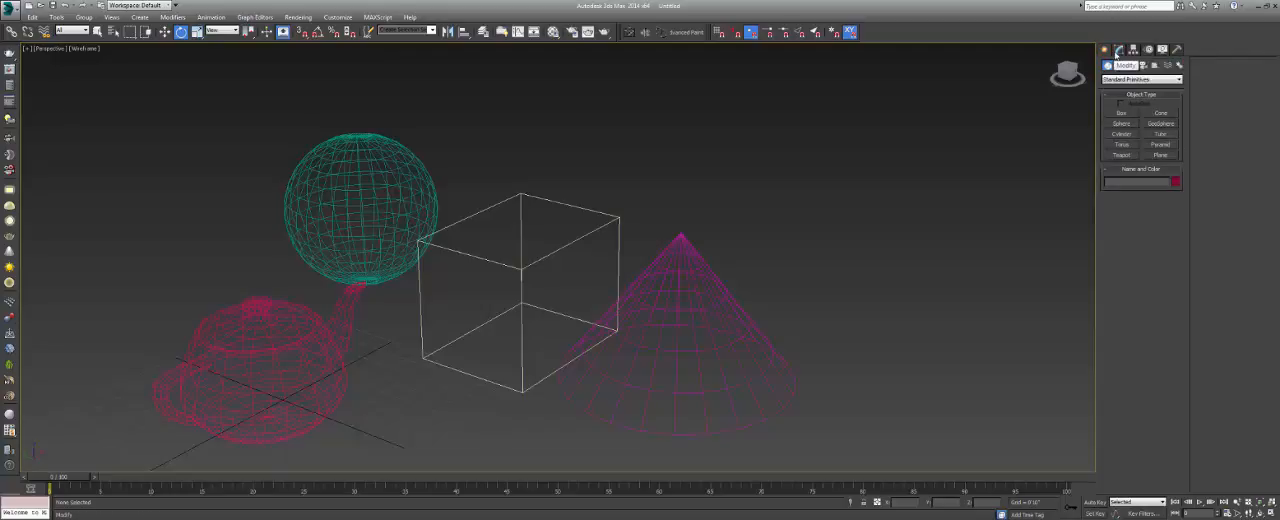
{"action": "left_click", "coordinate": [592, 191]}
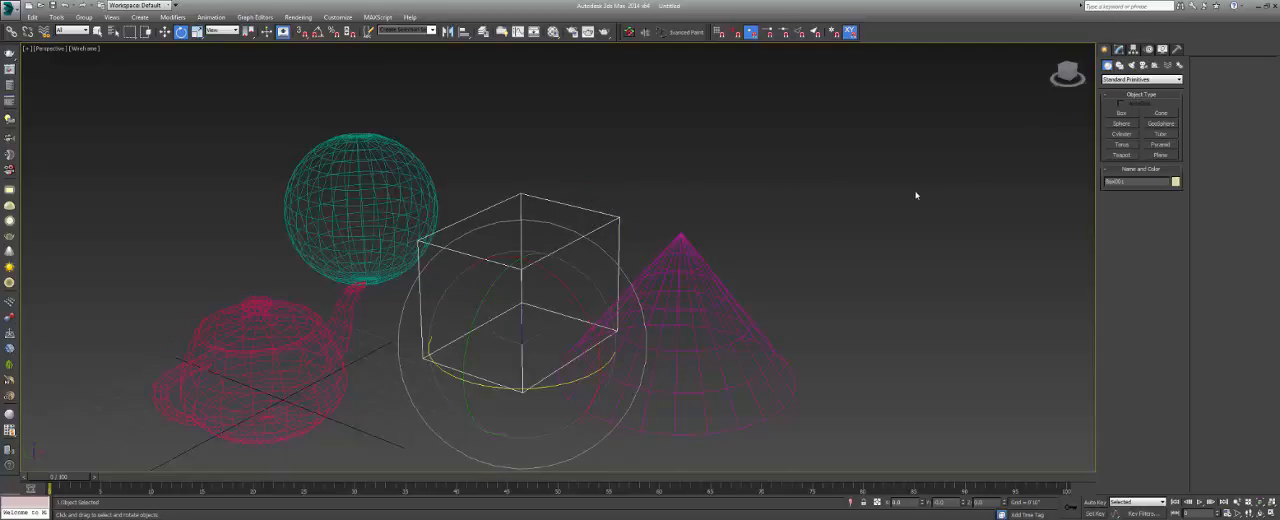
{"action": "left_click", "coordinate": [1119, 48]}
{"action": "left_click", "coordinate": [1122, 77]}
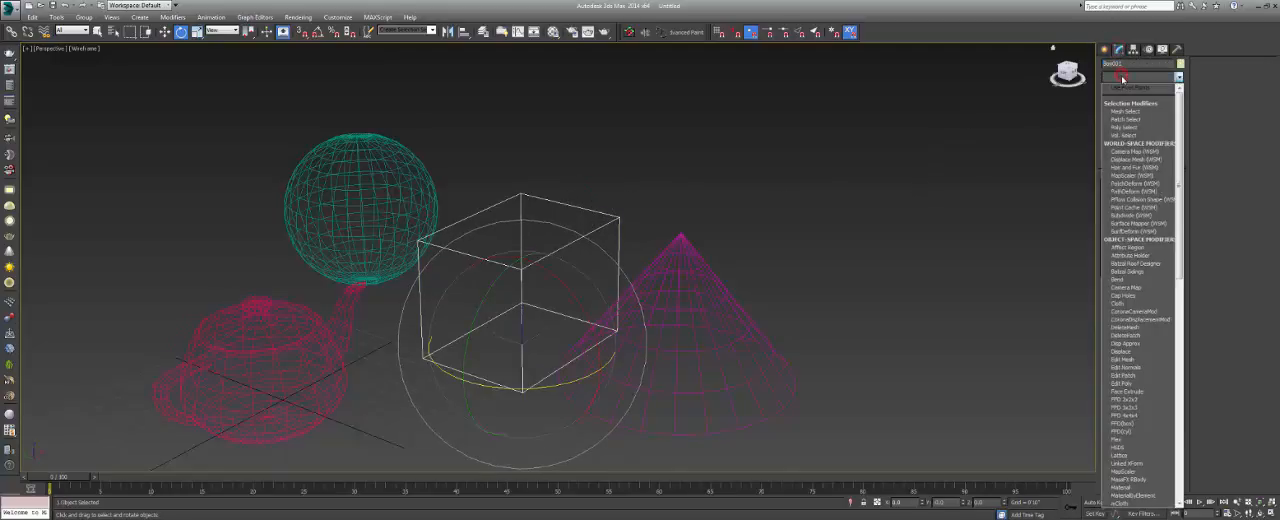
{"action": "left_click_drag", "start_coordinate": [1180, 128], "coordinate": [1192, 152]}
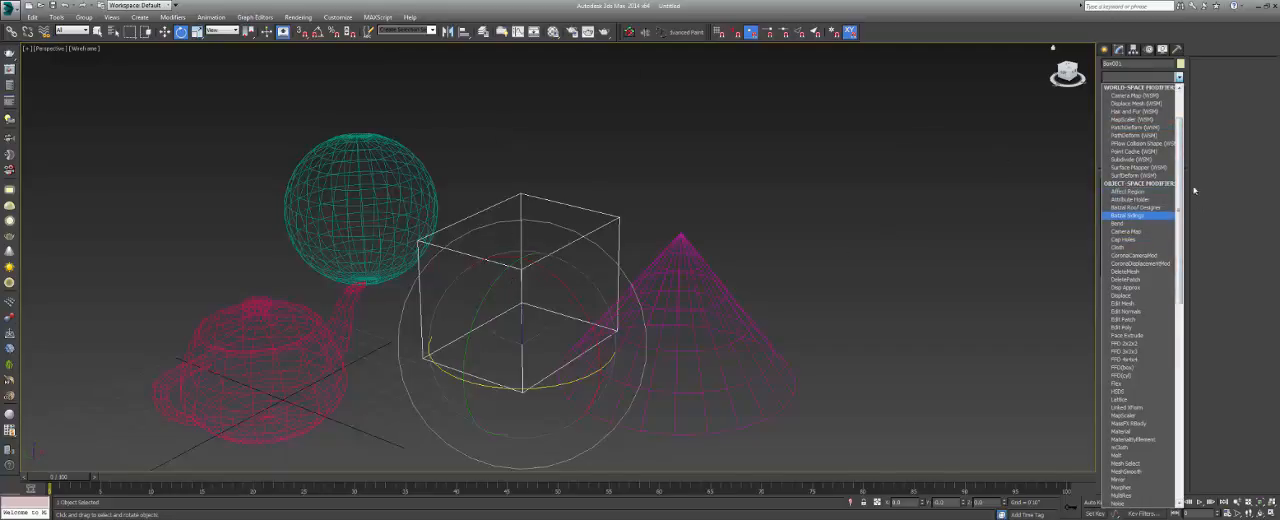
{"action": "left_click", "coordinate": [1002, 247]}
Deselect the box, check the modifier list with nothing selected, and select the sphere.
{"action": "left_click", "coordinate": [642, 181]}
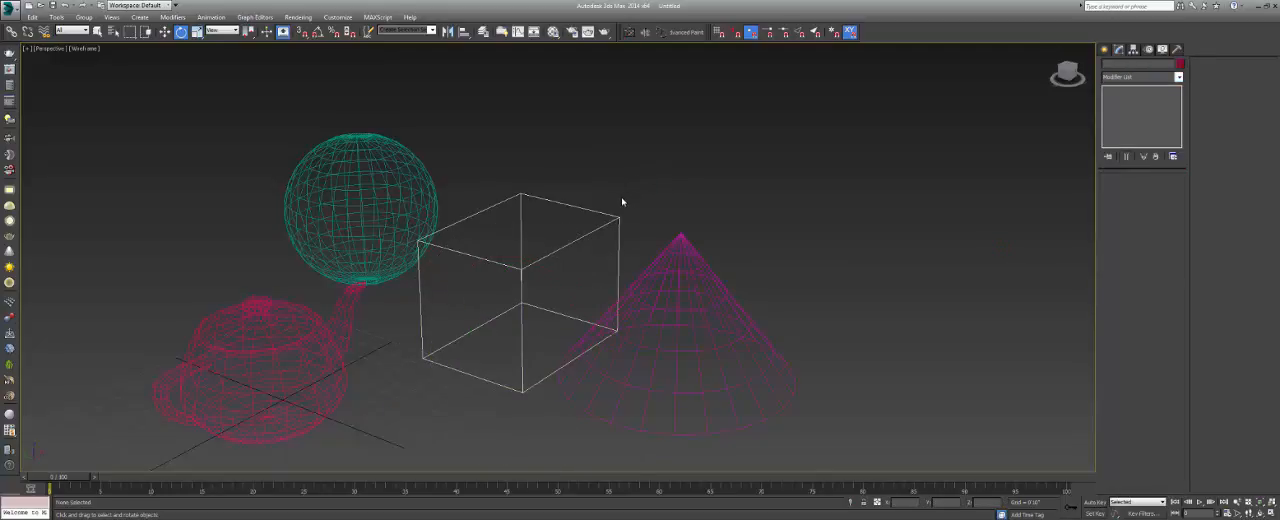
{"action": "mouse_move", "coordinate": [646, 200]}
{"action": "middle_mouse_down"}
{"action": "mouse_move", "coordinate": [623, 186]}
{"action": "mouse_move", "coordinate": [651, 194]}
{"action": "middle_mouse_up"}
{"action": "left_click", "coordinate": [1128, 78]}
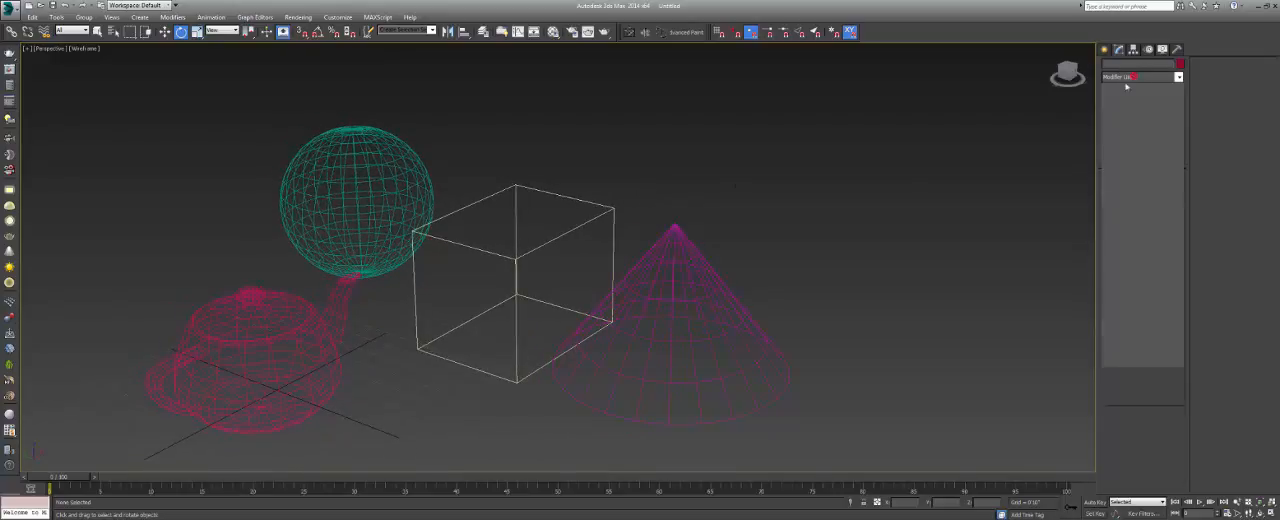
{"action": "left_click", "coordinate": [1143, 78]}
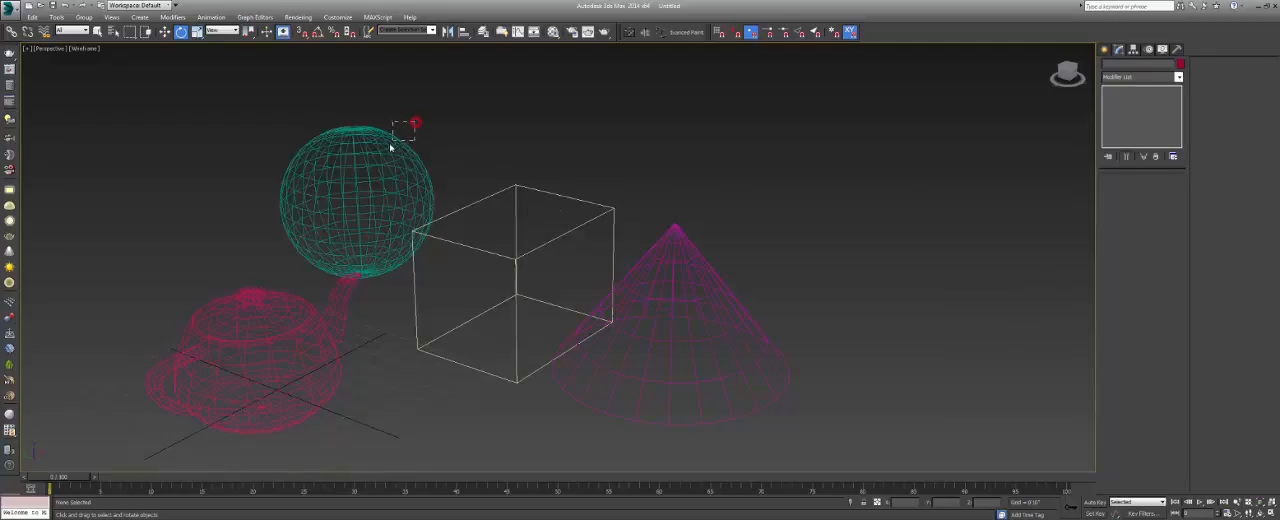
{"action": "left_click", "coordinate": [399, 141]}
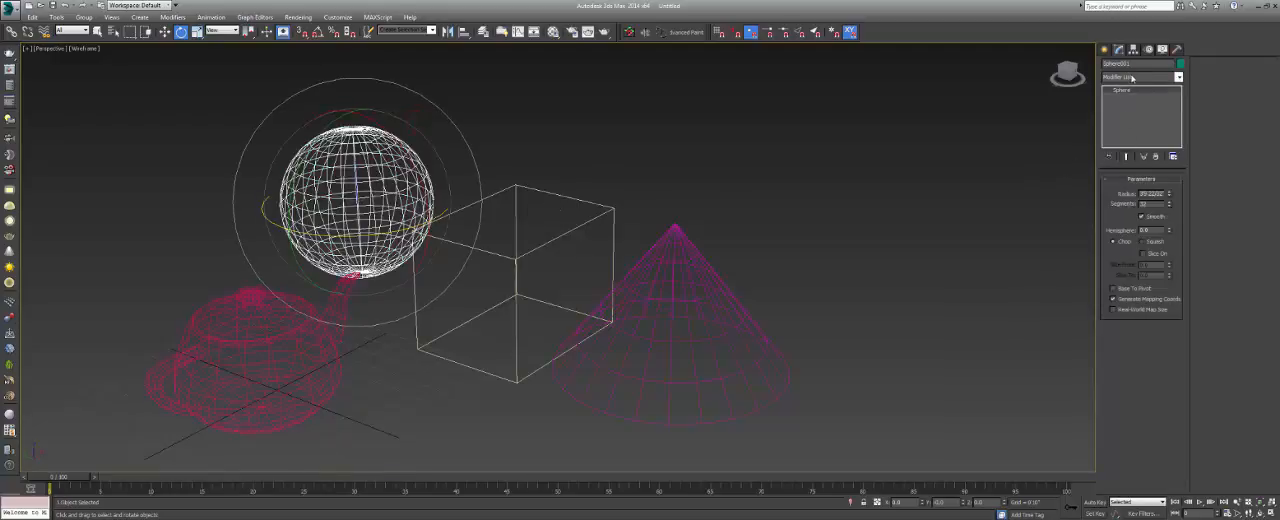
Rename the selected sphere with a custom object name.
{"action": "left_click", "coordinate": [1133, 63]}
{"action": "type", "text": "NOAM"}
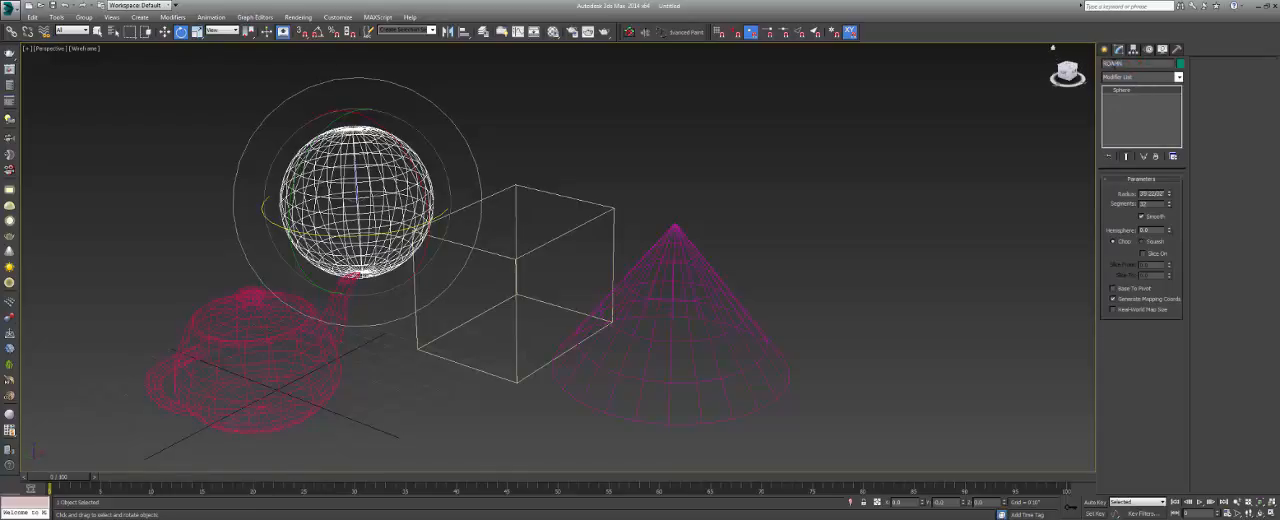
{"action": "key", "text": "BackSpace"}
{"action": "key", "text": "BackSpace"}
{"action": "type", "text": "MK's"}
Look through the modifiers available for the renamed sphere, close the list without applying one, and deselect the sphere.
{"action": "left_click", "coordinate": [1136, 78]}
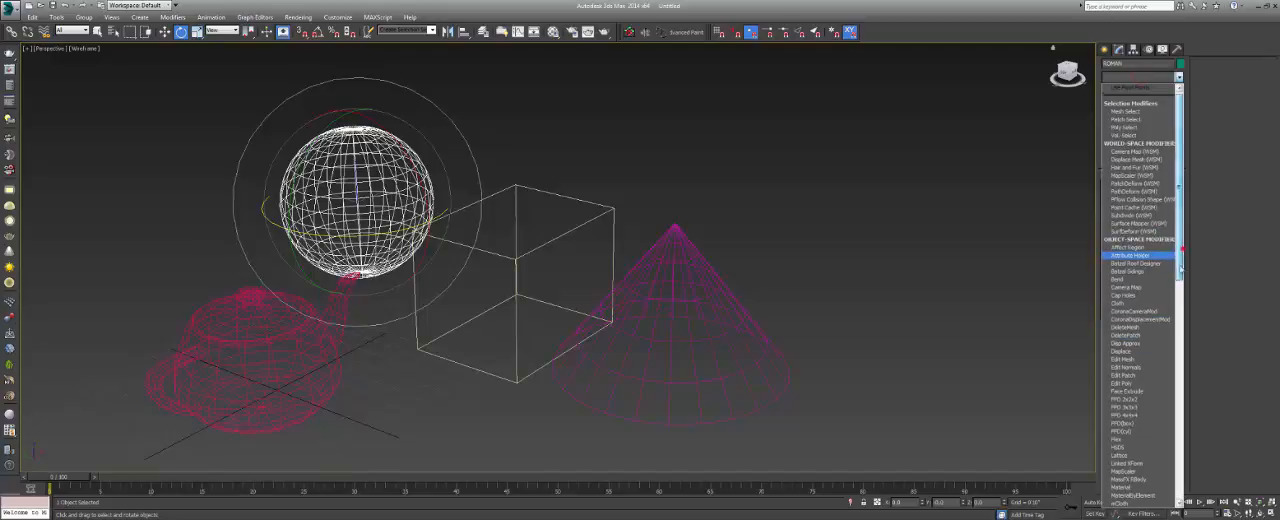
{"action": "mouse_move", "coordinate": [1180, 262]}
{"action": "left_mouse_down"}
{"action": "mouse_move", "coordinate": [1180, 477]}
{"action": "mouse_move", "coordinate": [1178, 255]}
{"action": "left_mouse_up"}
{"action": "left_click", "coordinate": [970, 256]}
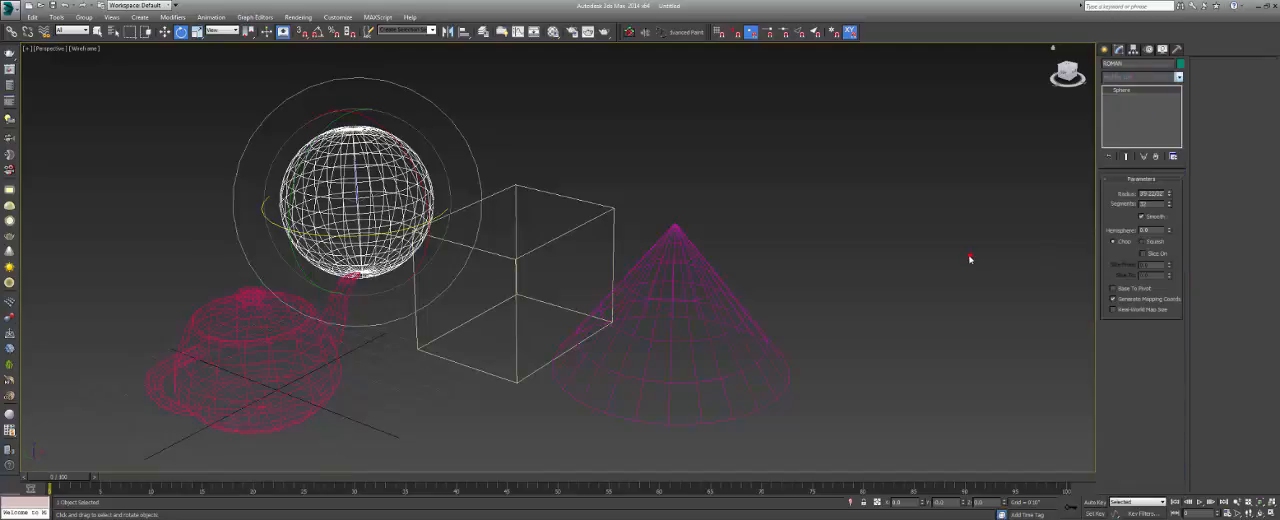
{"action": "left_click", "coordinate": [753, 175]}
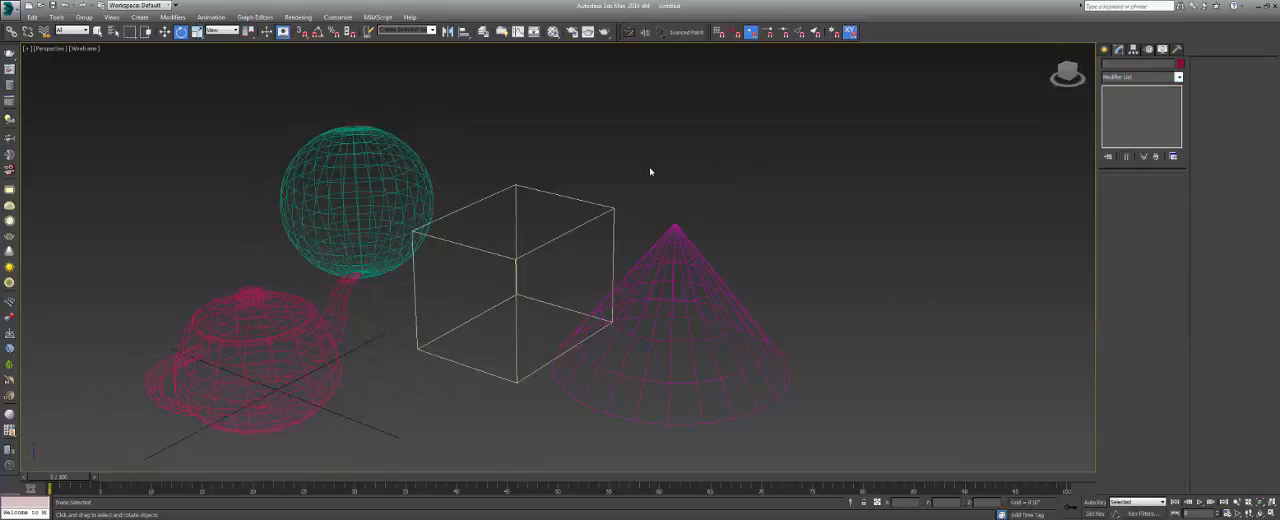
Select the box with right-to-left crossing regions that touch only part of it.
{"action": "middle_click_drag", "start_coordinate": [638, 260], "coordinate": [688, 235]}
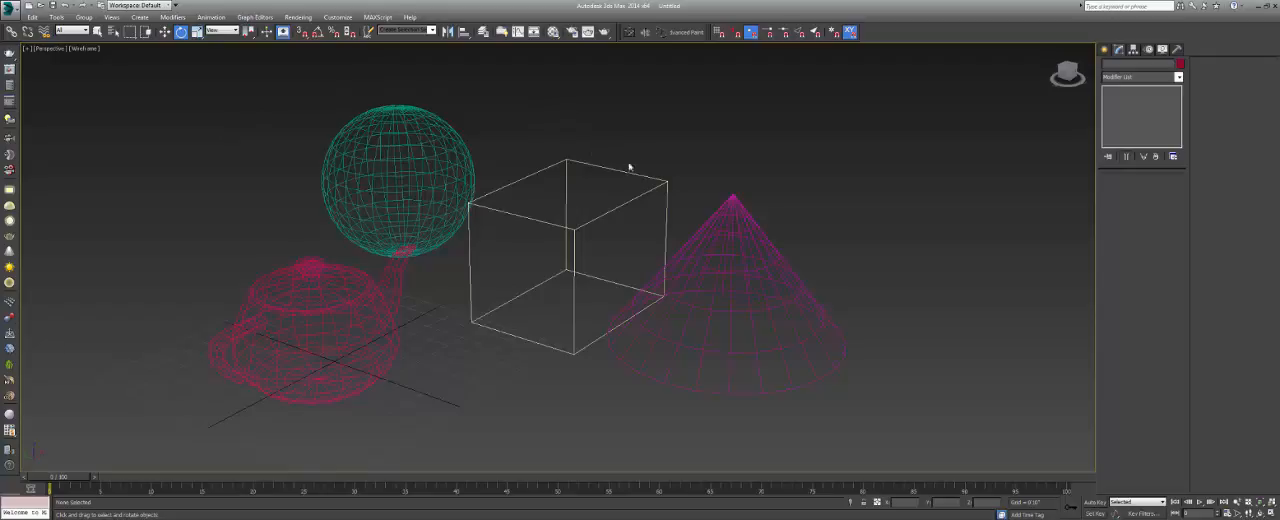
{"action": "left_click_drag", "start_coordinate": [621, 107], "coordinate": [564, 150]}
{"action": "left_click_drag", "start_coordinate": [651, 128], "coordinate": [615, 148]}
{"action": "left_click_drag", "start_coordinate": [705, 85], "coordinate": [591, 143]}
{"action": "left_click_drag", "start_coordinate": [657, 108], "coordinate": [526, 210]}
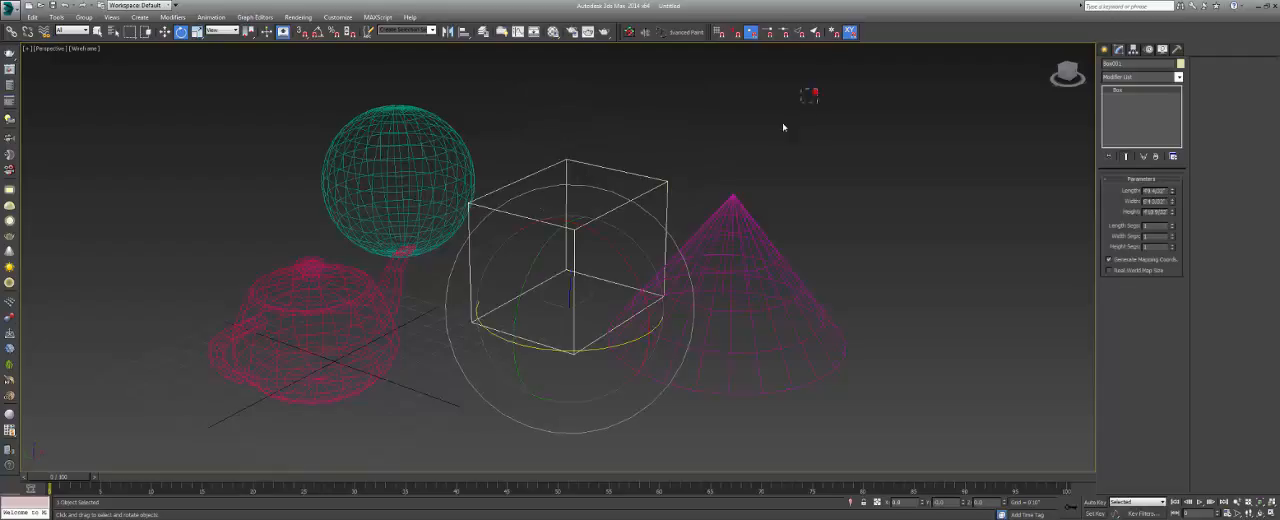
Select the sphere, box and cone with one crossing region, deselect them, select only the box with an enclosing window, and clear the selection.
{"action": "left_click_drag", "start_coordinate": [817, 88], "coordinate": [460, 280]}
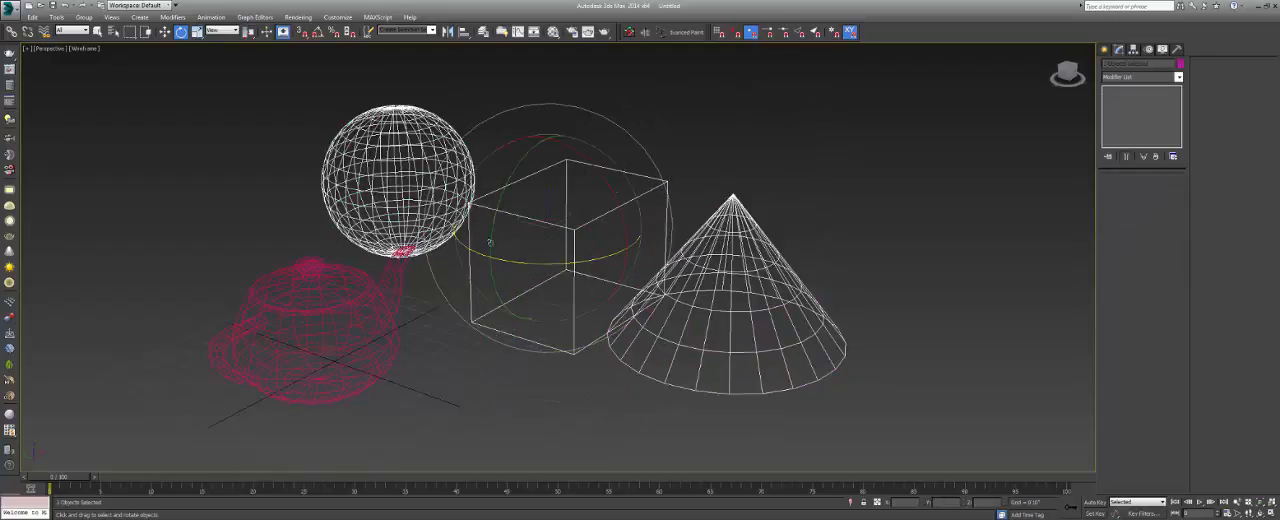
{"action": "left_click", "coordinate": [757, 158]}
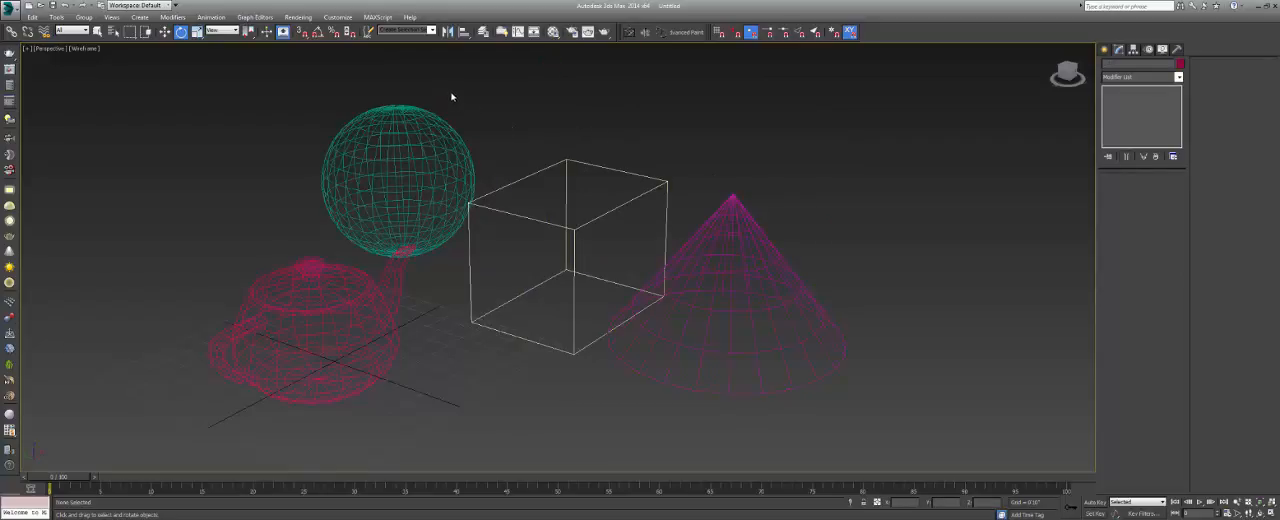
{"action": "left_click_drag", "start_coordinate": [441, 83], "coordinate": [680, 384]}
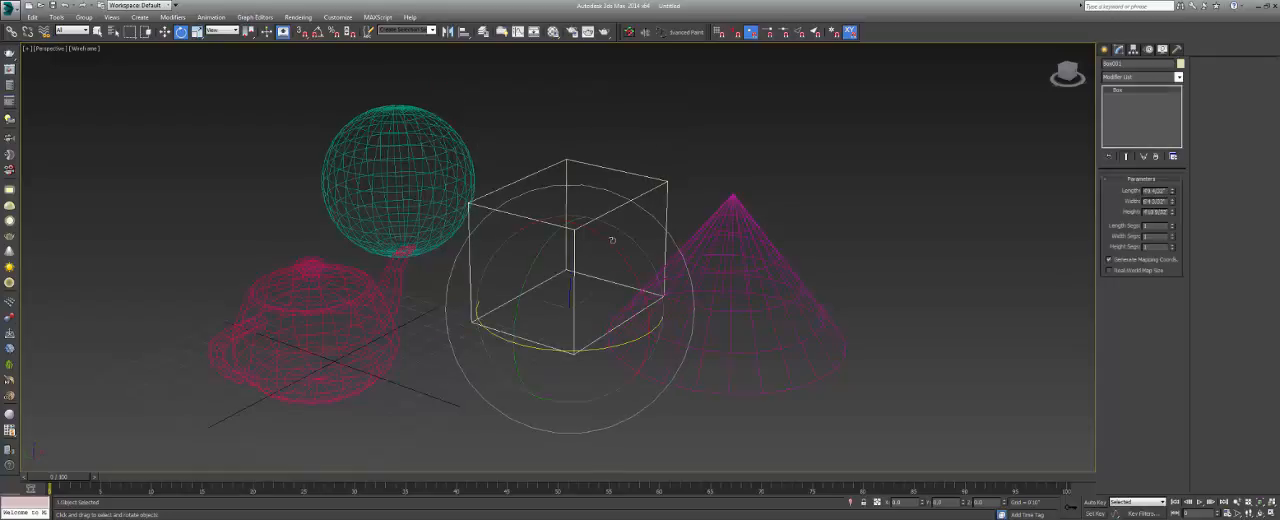
{"action": "left_click", "coordinate": [591, 141]}
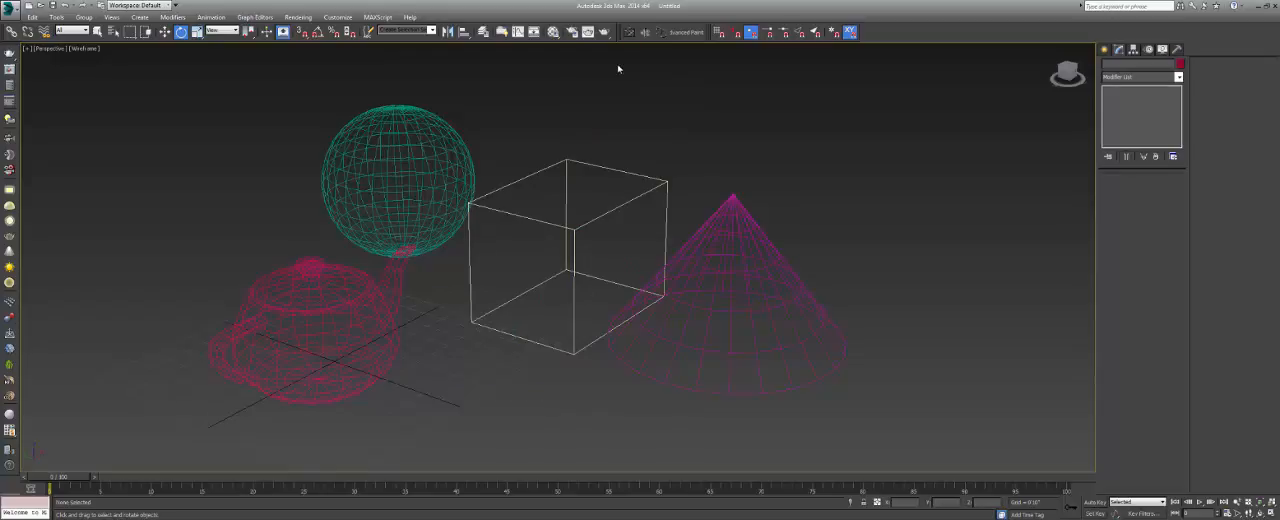
Set the scene undo levels to 10 in the general preferences.
{"action": "left_click", "coordinate": [340, 18]}
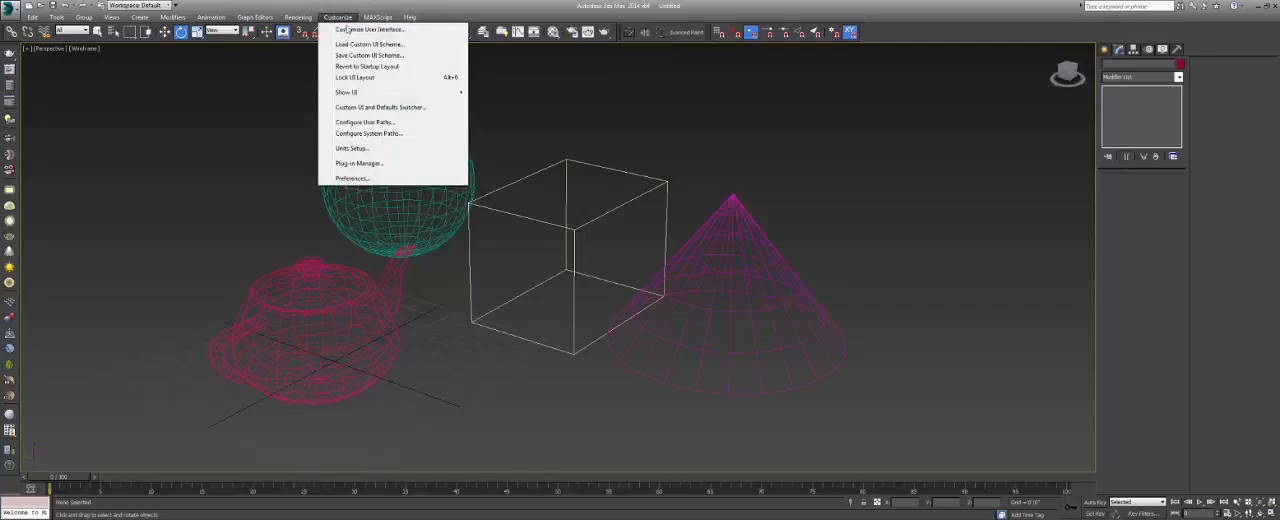
{"action": "left_click", "coordinate": [352, 178]}
{"action": "left_click_drag", "start_coordinate": [578, 108], "coordinate": [555, 96]}
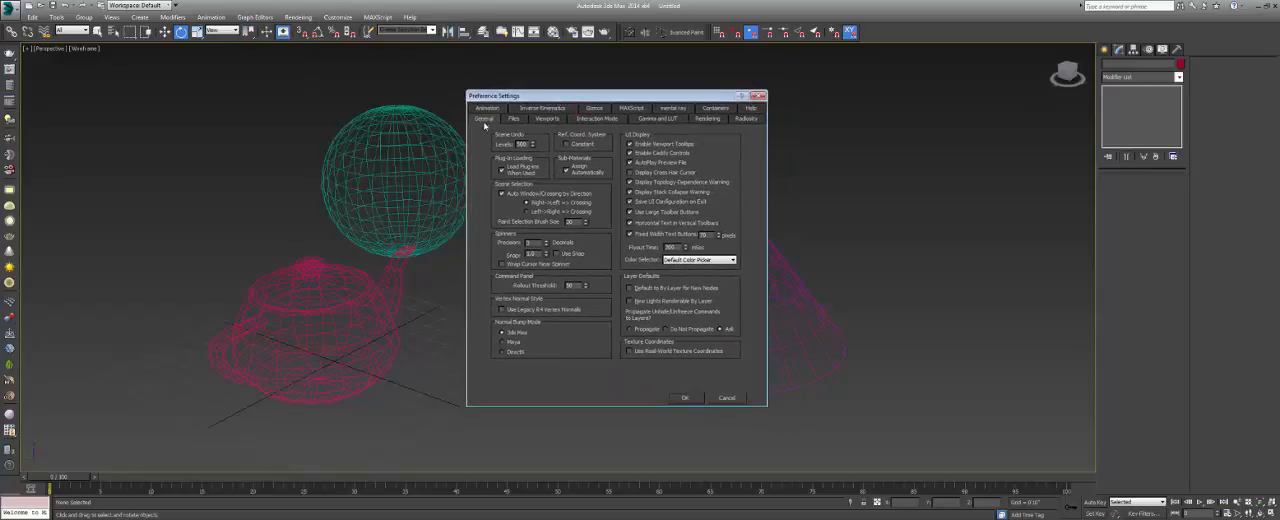
{"action": "double_click", "coordinate": [521, 144]}
{"action": "type", "text": "10"}
{"action": "left_click", "coordinate": [684, 398]}
Window-select the whole box from left to right, deselect it, and try a smaller window covering only part of it.
{"action": "left_click_drag", "start_coordinate": [437, 83], "coordinate": [694, 427]}
{"action": "left_click", "coordinate": [601, 114]}
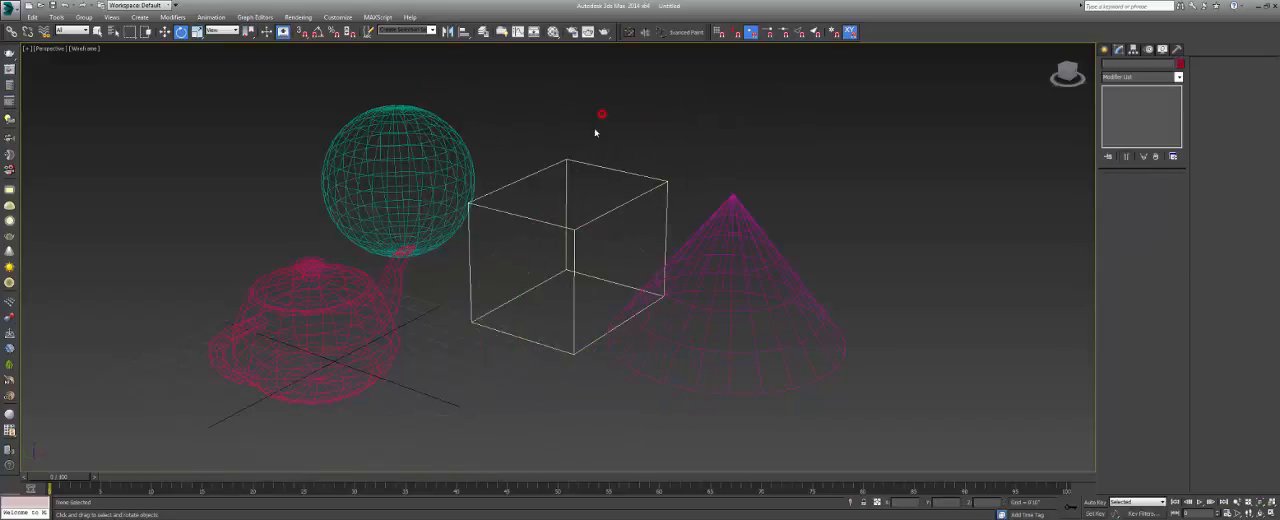
{"action": "left_click_drag", "start_coordinate": [458, 102], "coordinate": [654, 292]}
{"action": "left_click", "coordinate": [680, 123]}
Look at the Corona render setup with its common parameters and close it.
{"action": "left_click", "coordinate": [298, 17]}
{"action": "left_click", "coordinate": [305, 30]}
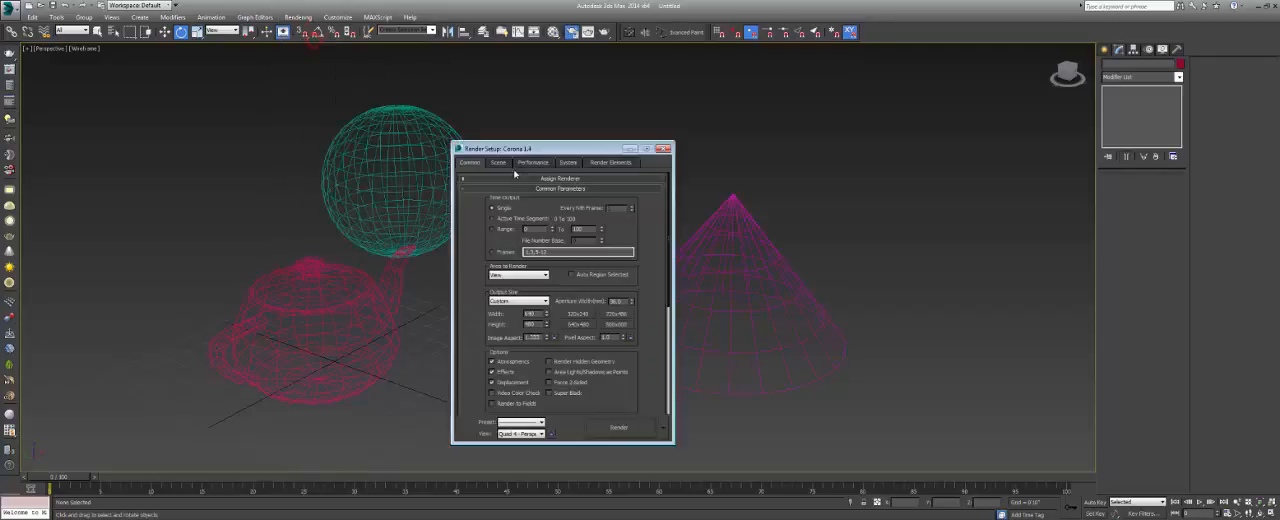
{"action": "left_click_drag", "start_coordinate": [505, 148], "coordinate": [478, 135]}
{"action": "left_click", "coordinate": [636, 135]}
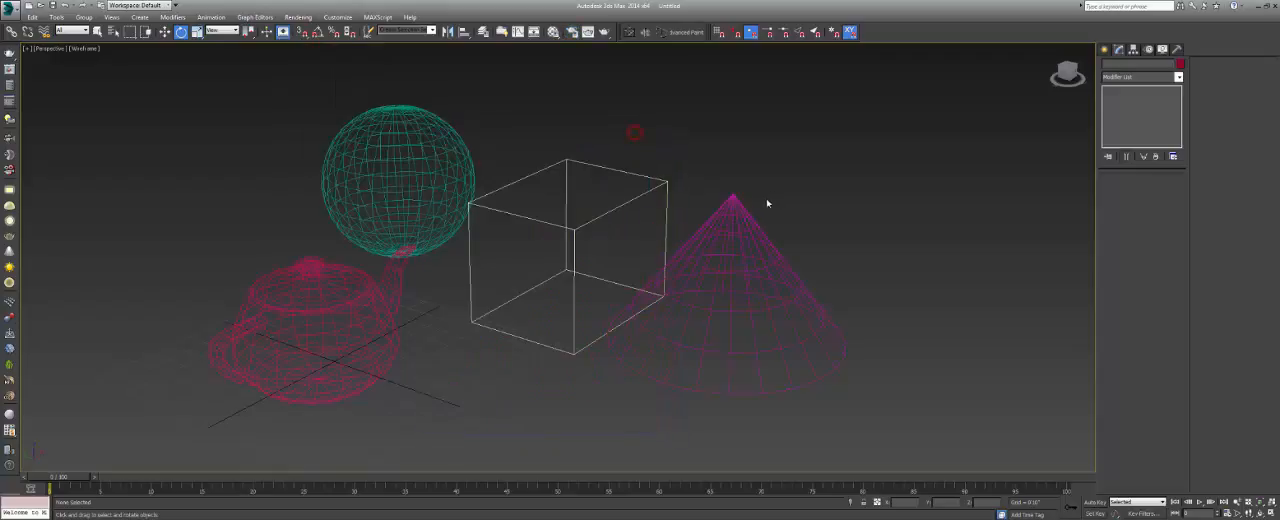
Select the cone and switch the geometry creation category from Standard Primitives to Extended Primitives.
{"action": "left_click", "coordinate": [742, 216]}
{"action": "left_click", "coordinate": [1107, 50]}
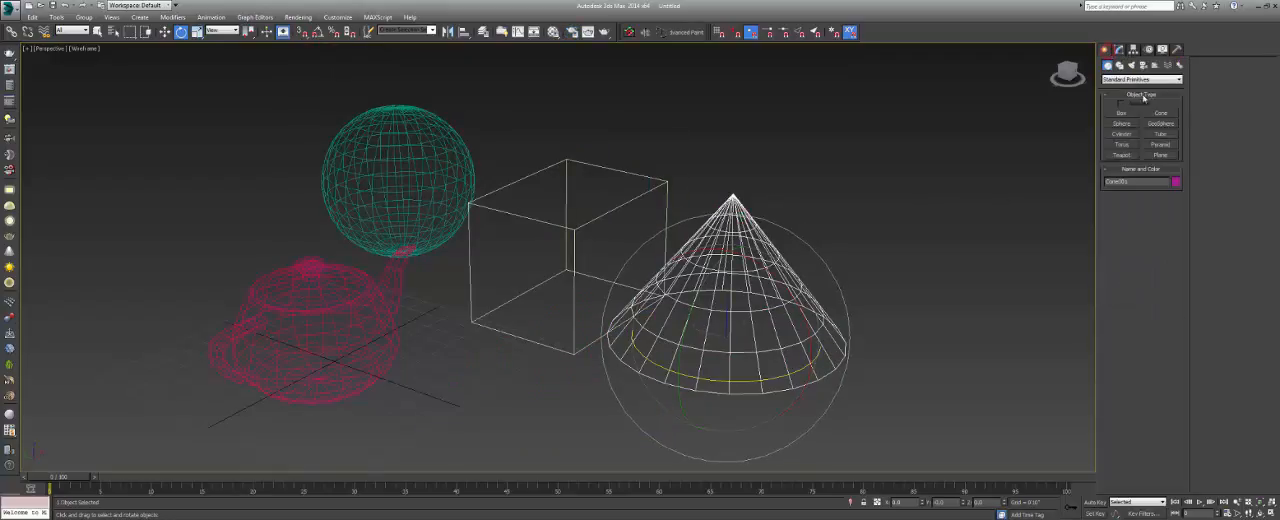
{"action": "left_click", "coordinate": [1133, 79]}
{"action": "left_click", "coordinate": [1124, 91]}
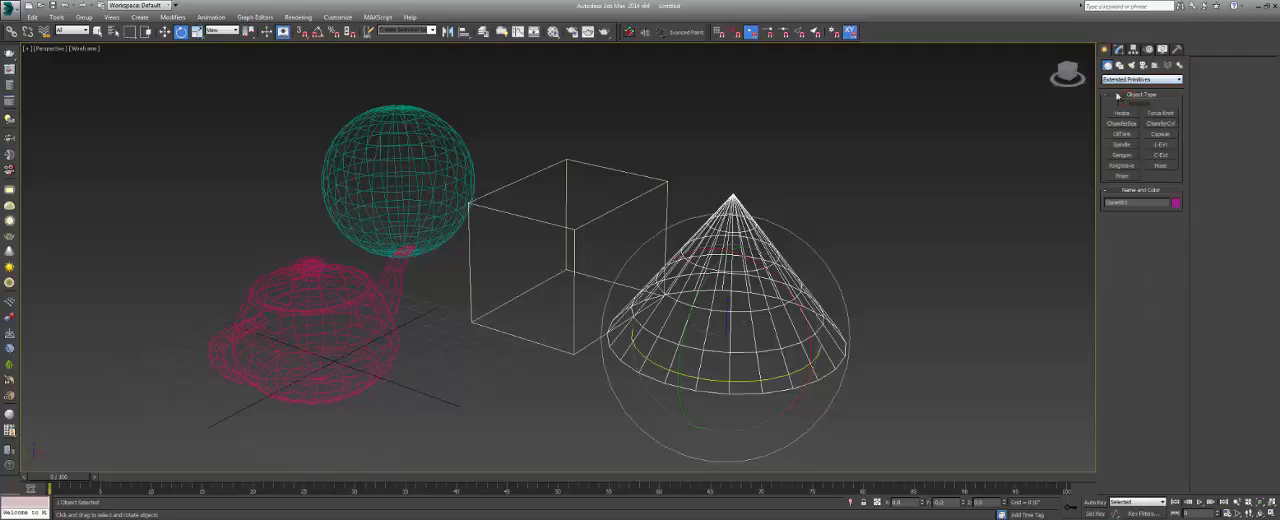
{"action": "left_click", "coordinate": [1120, 80]}
{"action": "left_click", "coordinate": [1064, 173]}
Reopen the render setup, check its output settings again, and close it.
{"action": "left_click", "coordinate": [298, 17]}
{"action": "left_click", "coordinate": [305, 40]}
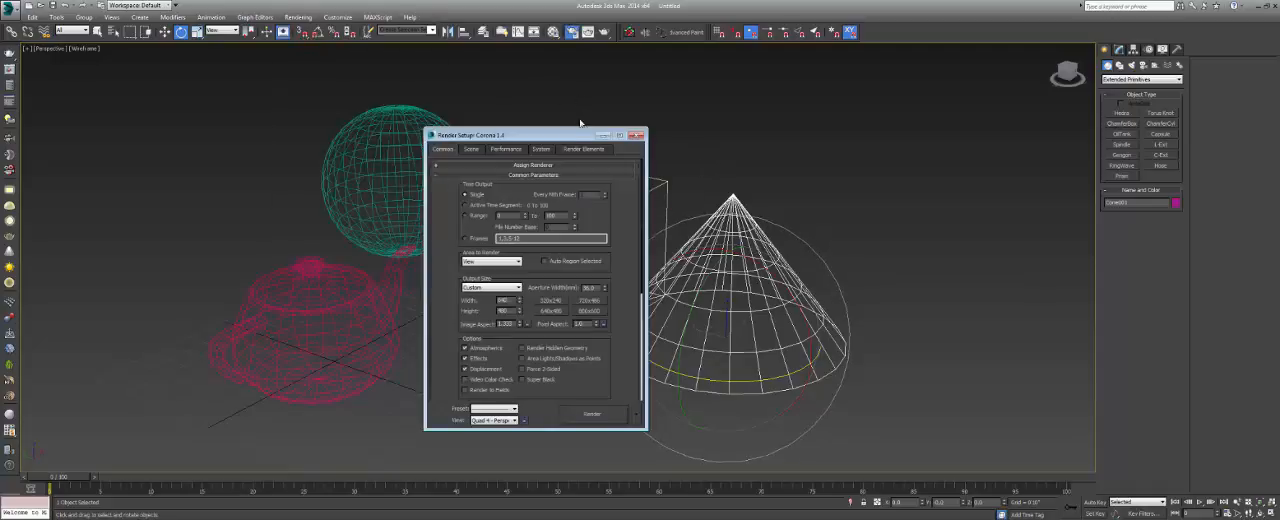
{"action": "left_click_drag", "start_coordinate": [574, 136], "coordinate": [596, 116]}
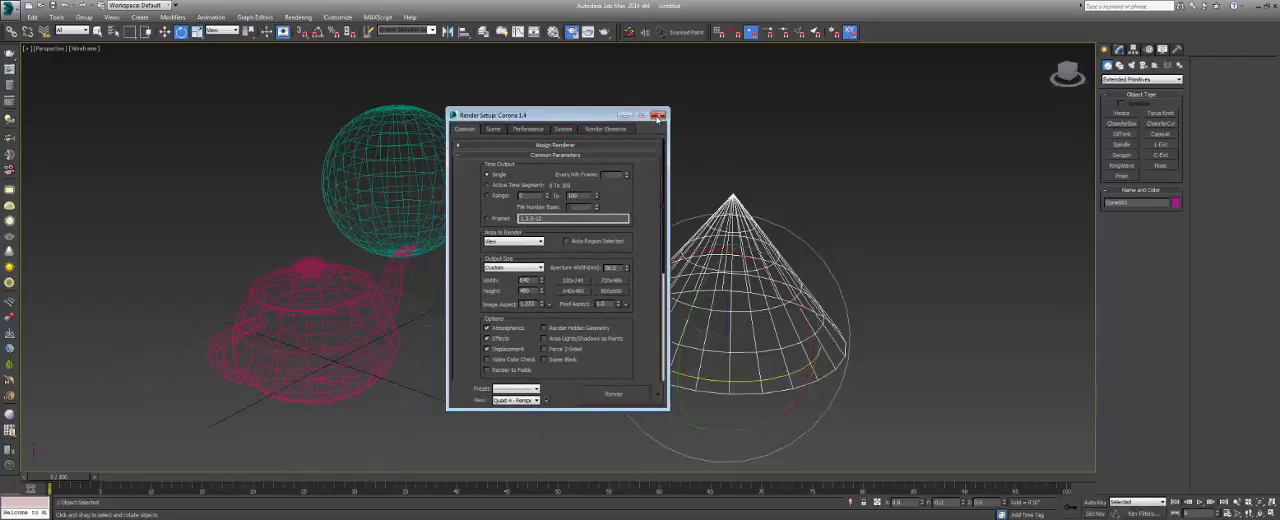
{"action": "left_click", "coordinate": [658, 115]}
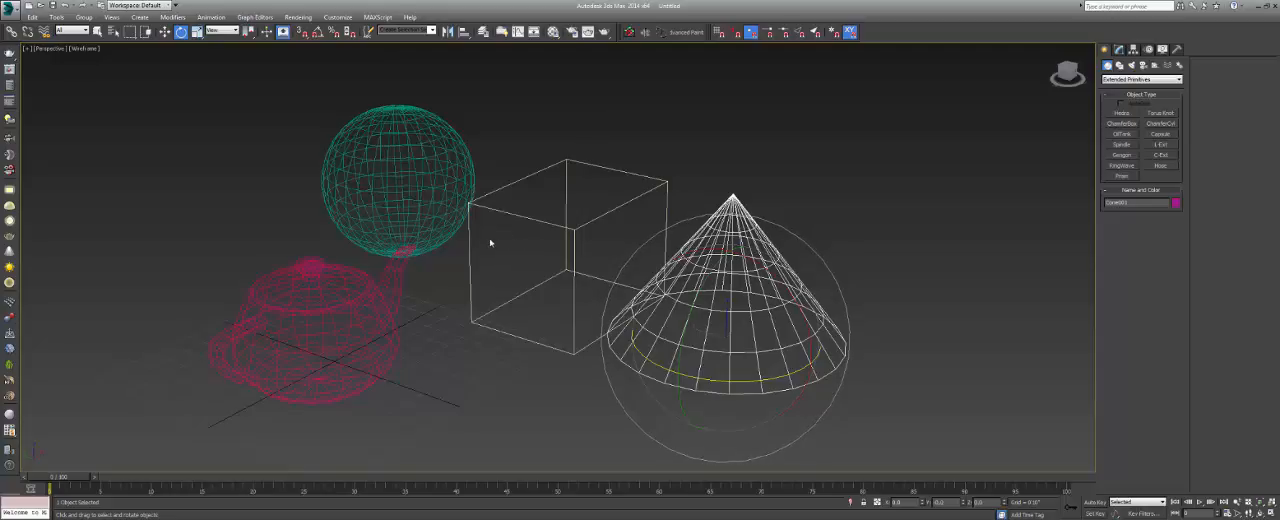
Deselect the cone and reselect it with a left-to-right window that fully encloses it.
{"action": "left_click", "coordinate": [523, 148]}
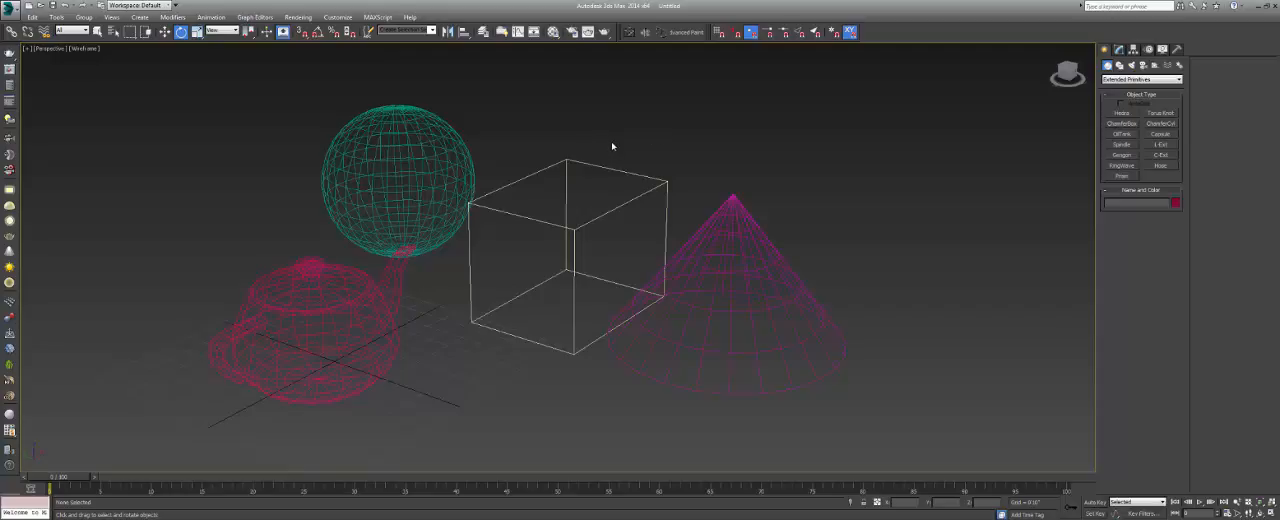
{"action": "left_click_drag", "start_coordinate": [587, 131], "coordinate": [889, 434]}
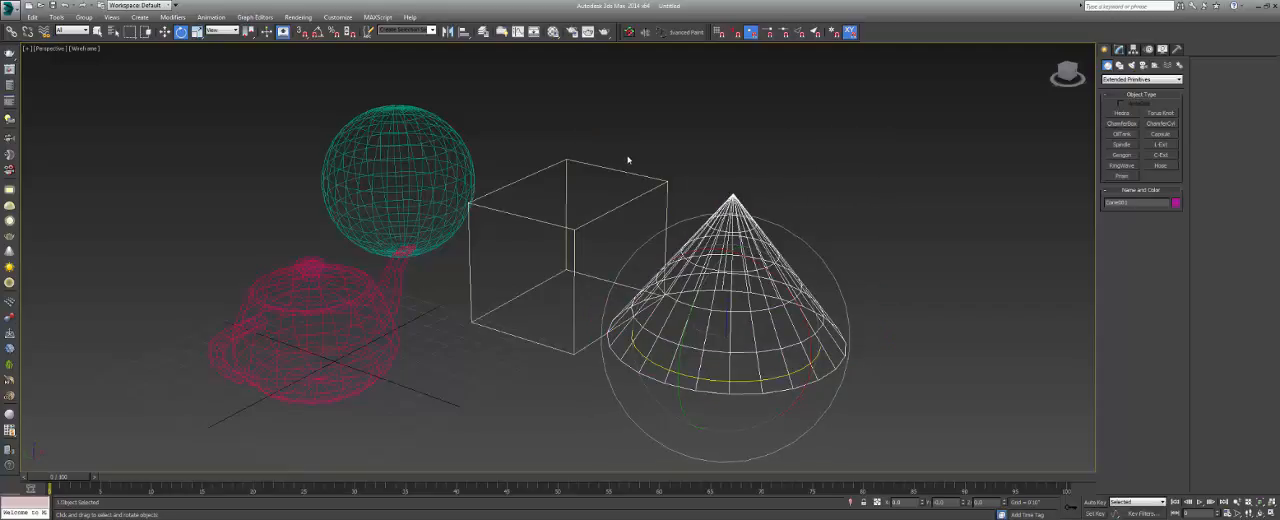